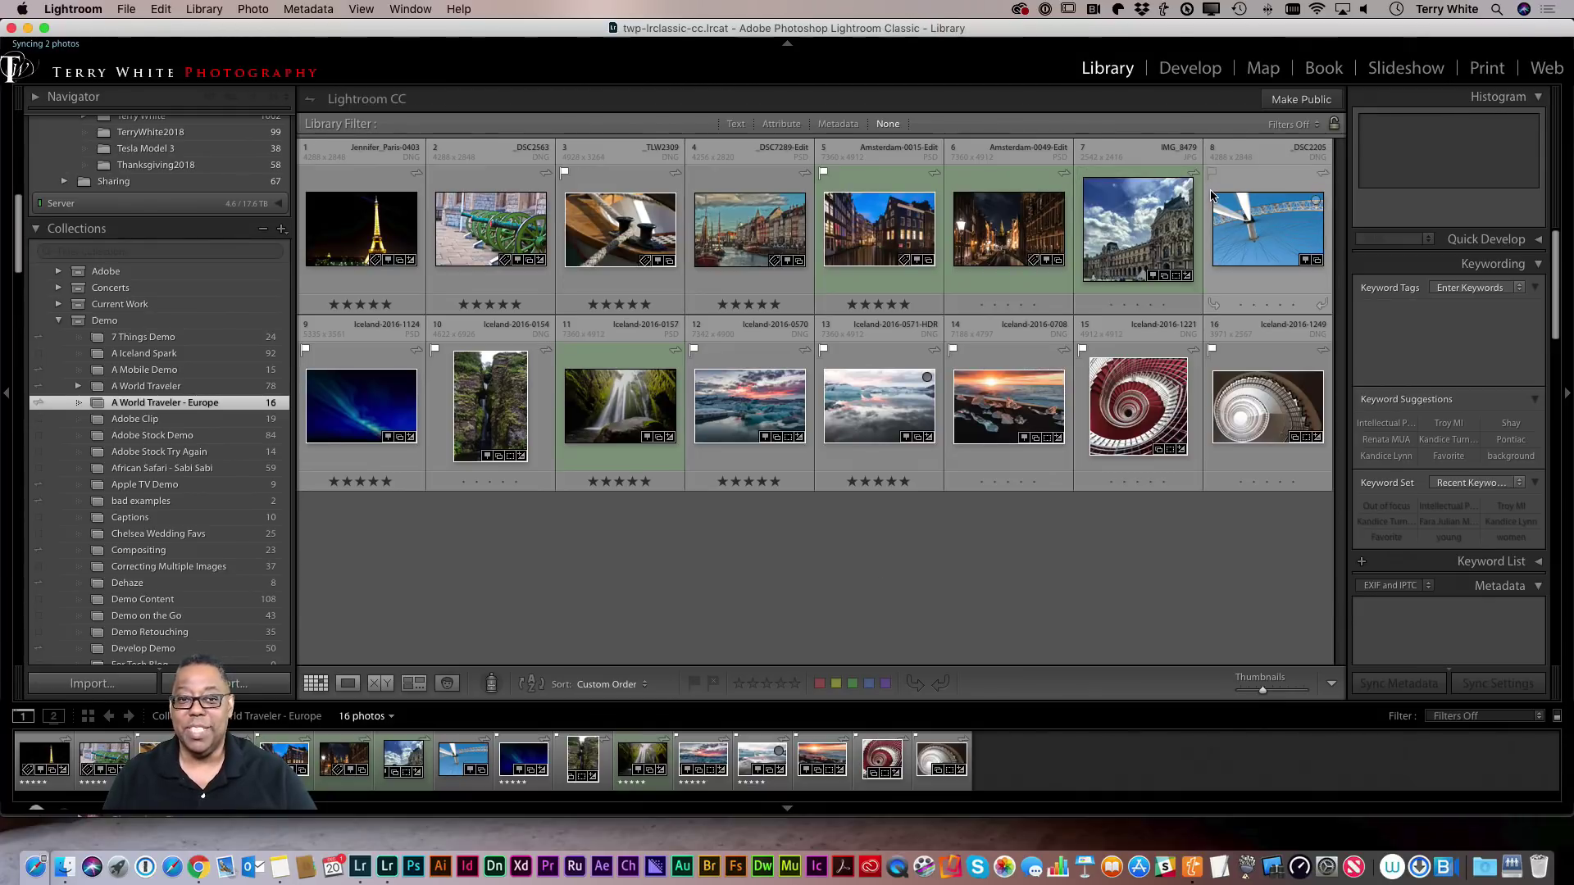
Open the Eiffel Tower night photo in the Develop module and collapse the HSL/Color section.
click(1178, 72)
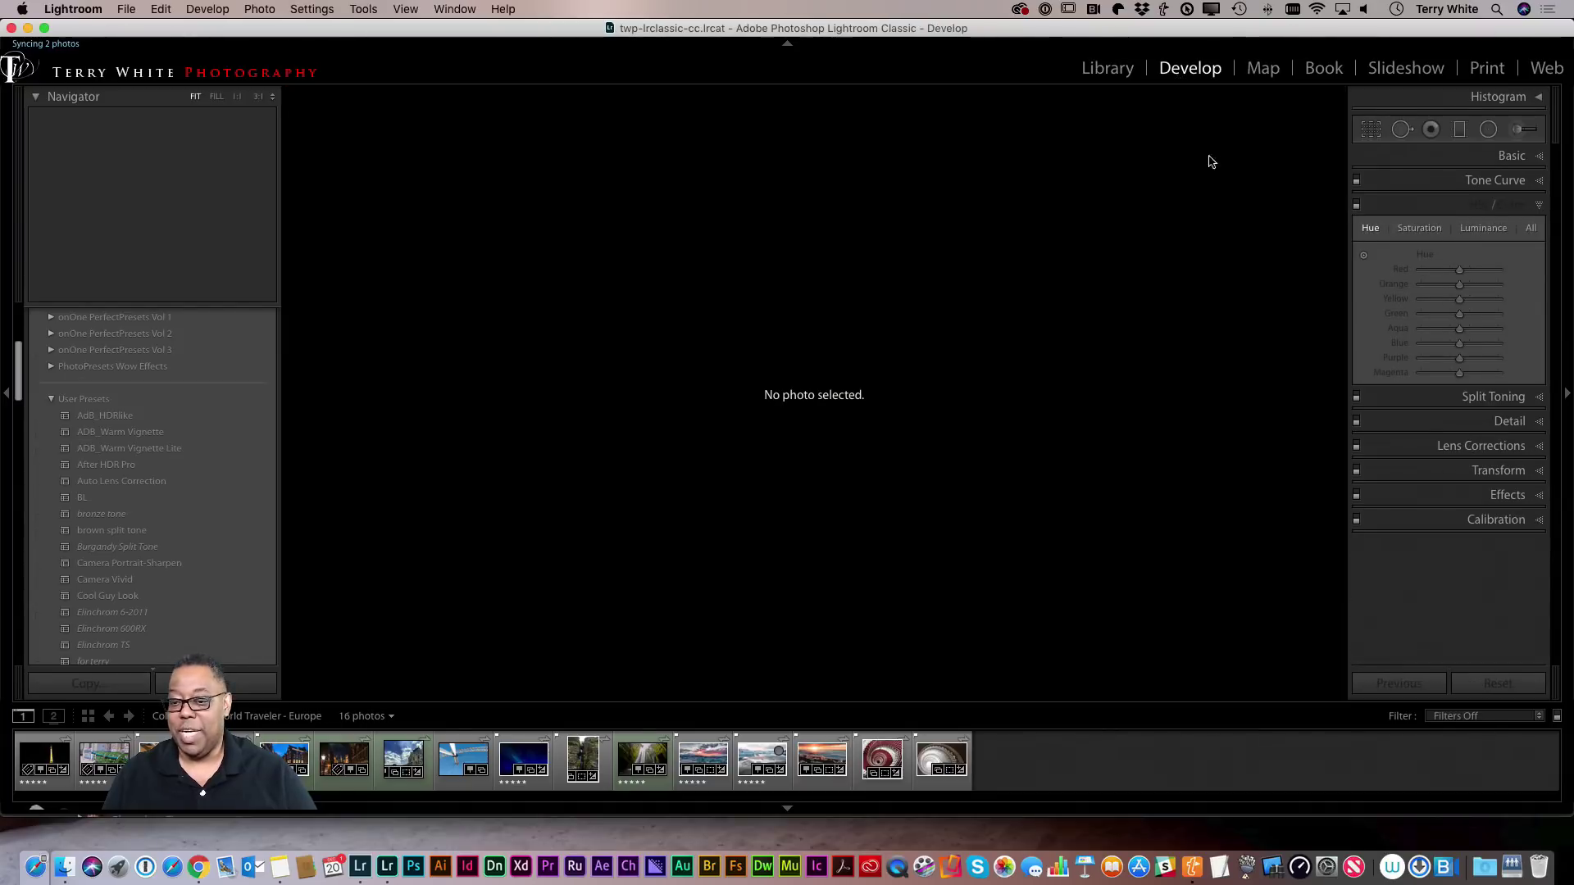
click(44, 758)
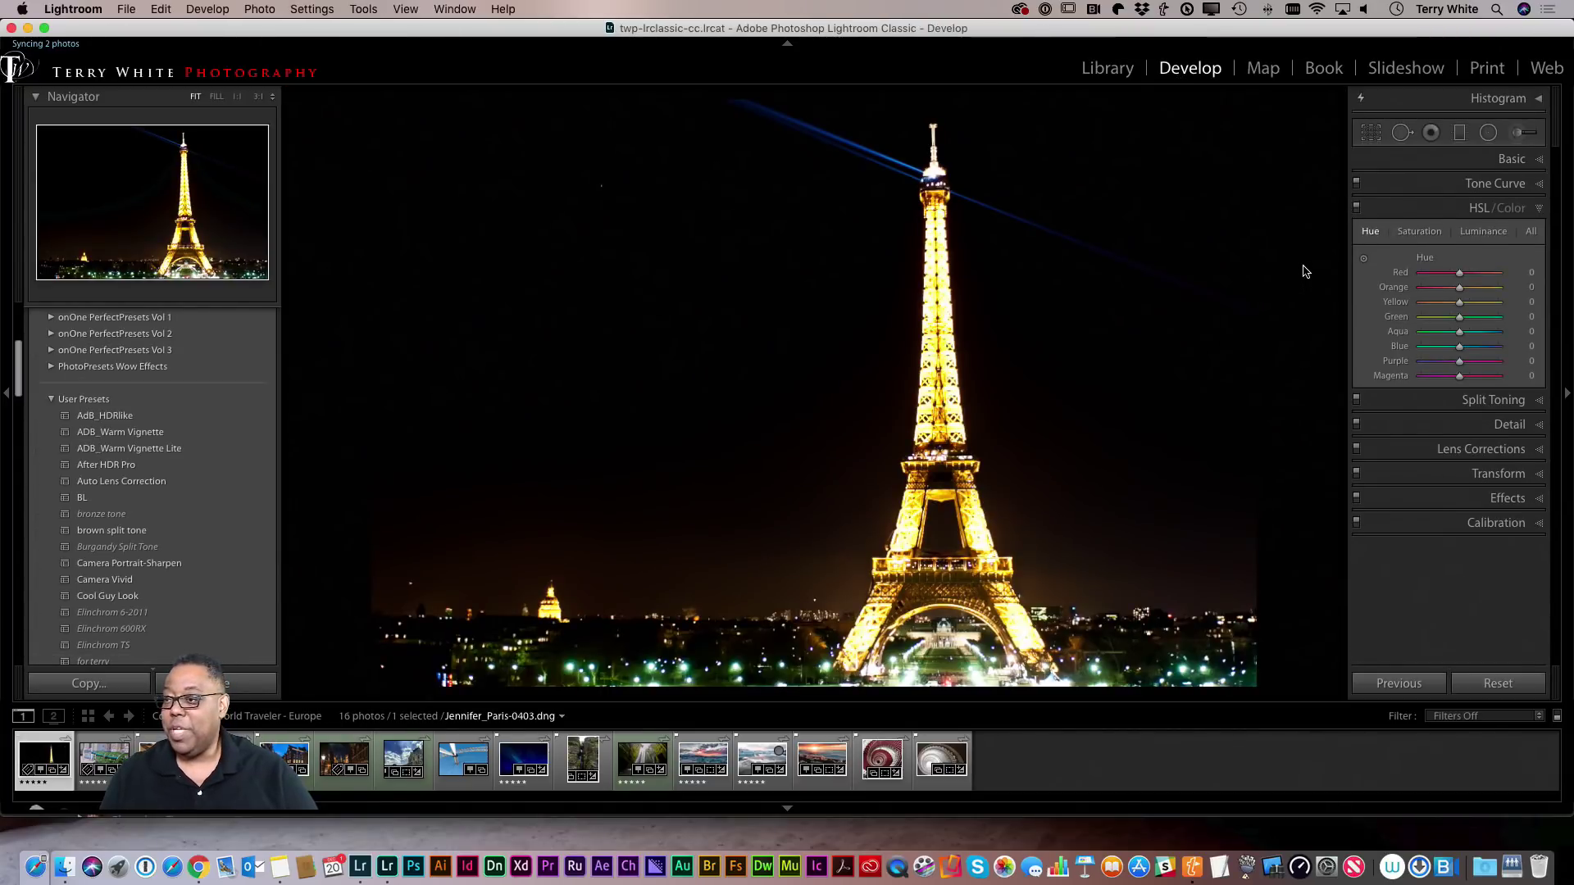
click(1535, 212)
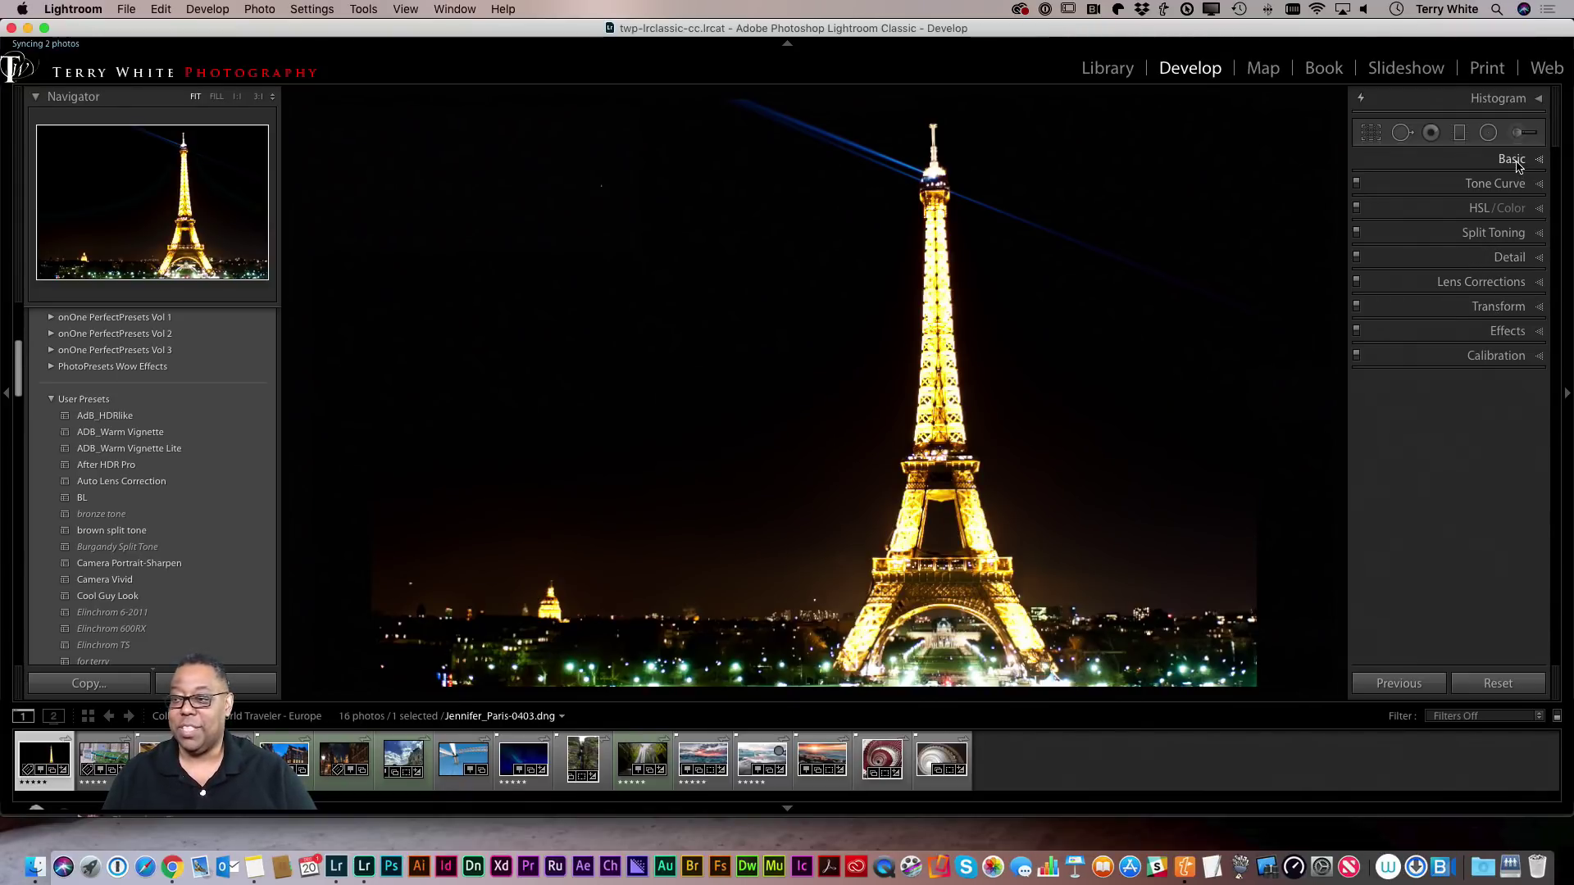
Check the Solo Mode option and see how it behaves by expanding Basic, Lens Corrections, and Basic again.
right_click(1518, 164)
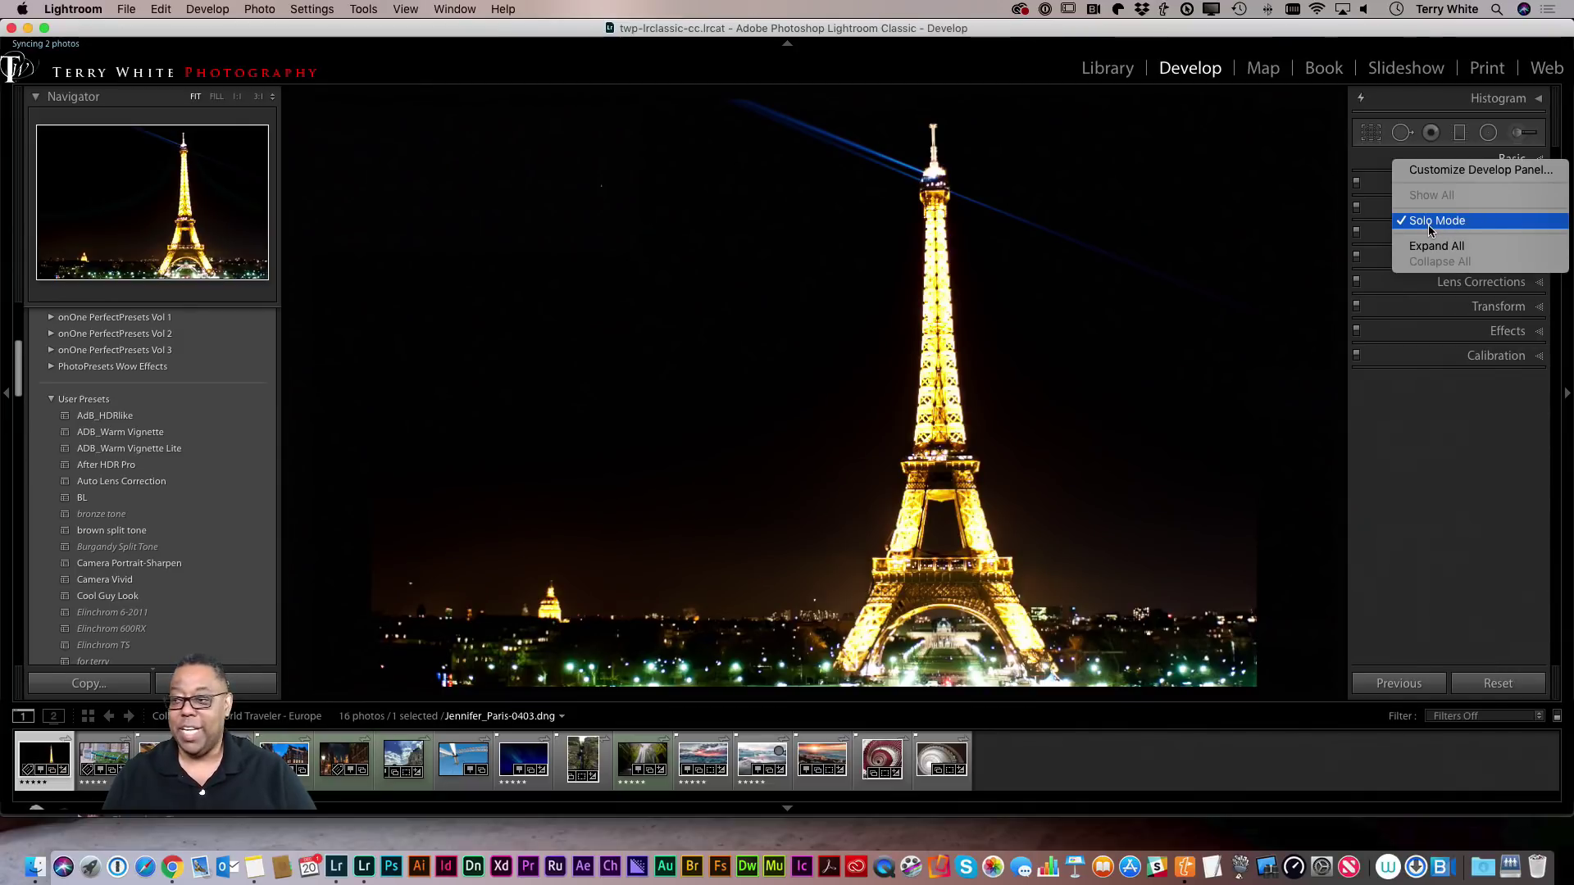
click(1382, 160)
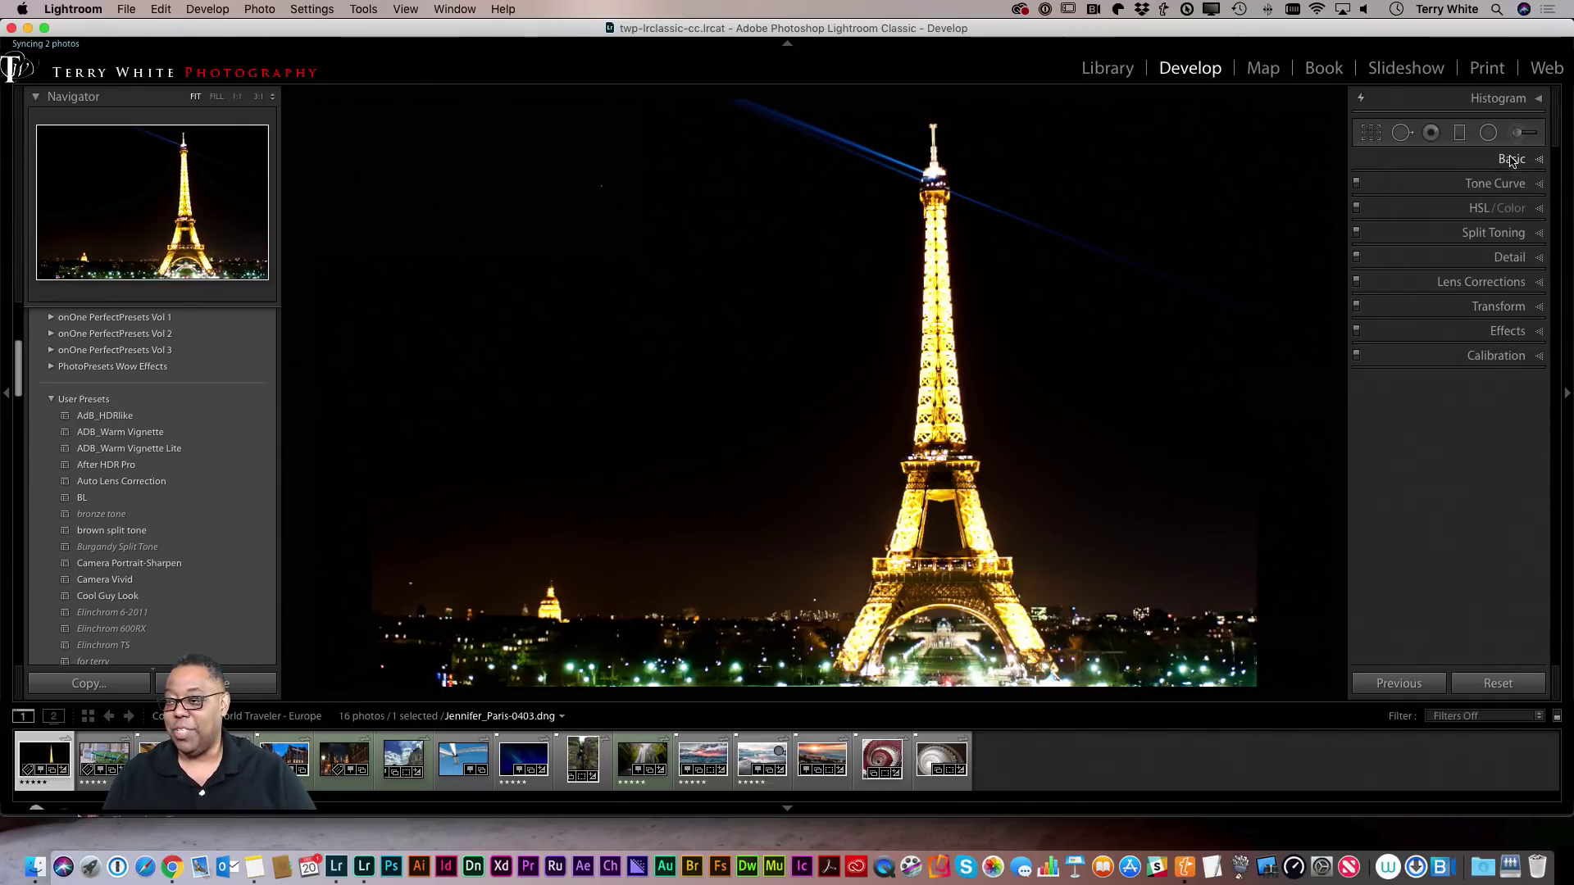
click(1512, 161)
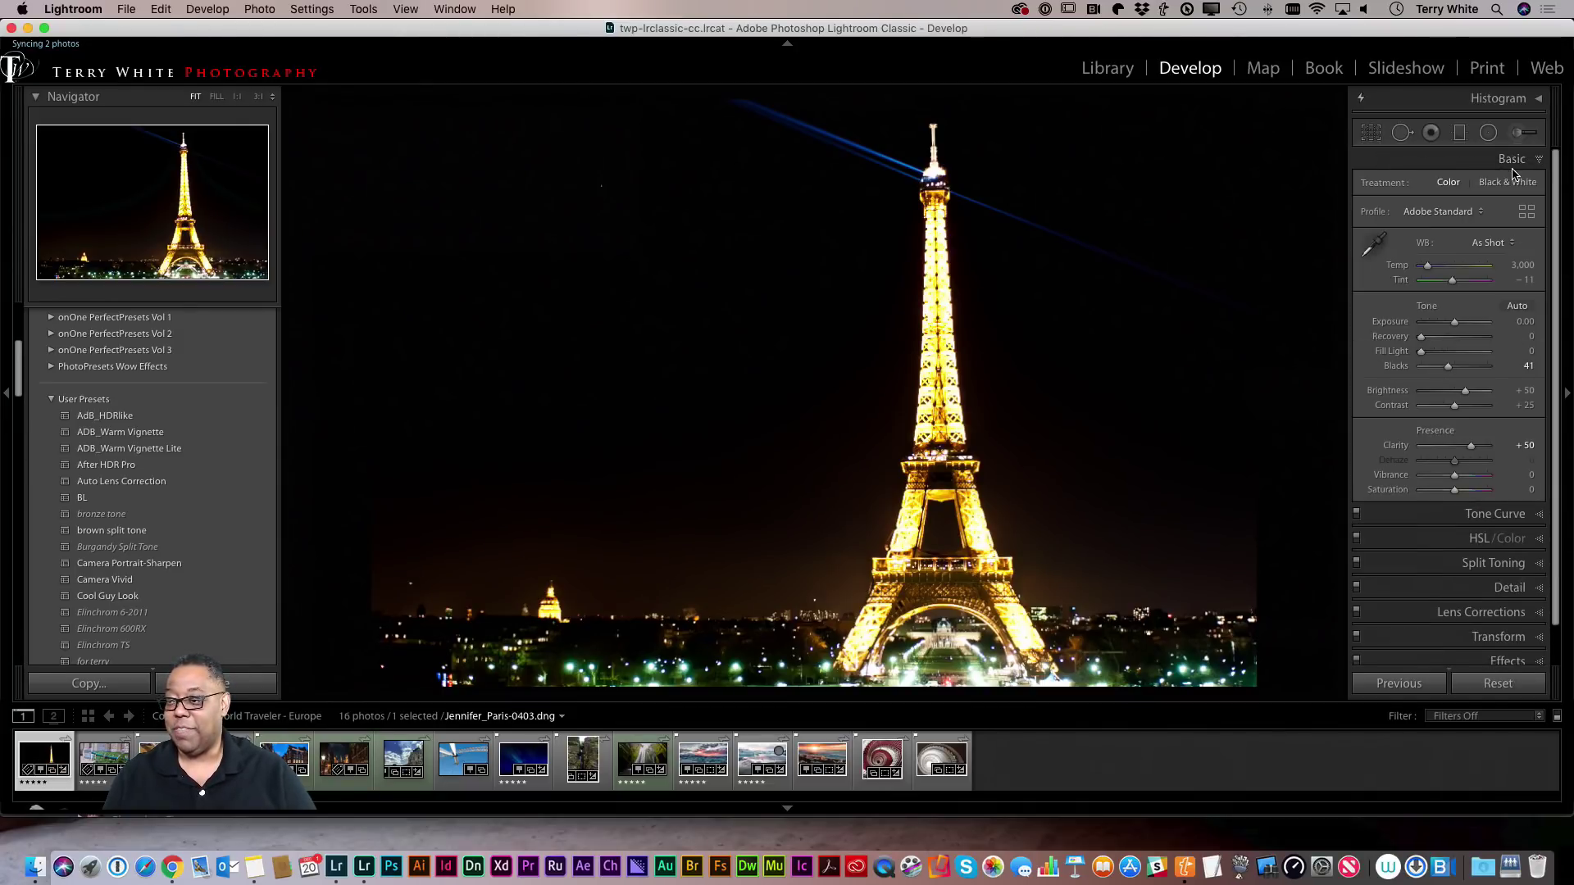
click(1511, 615)
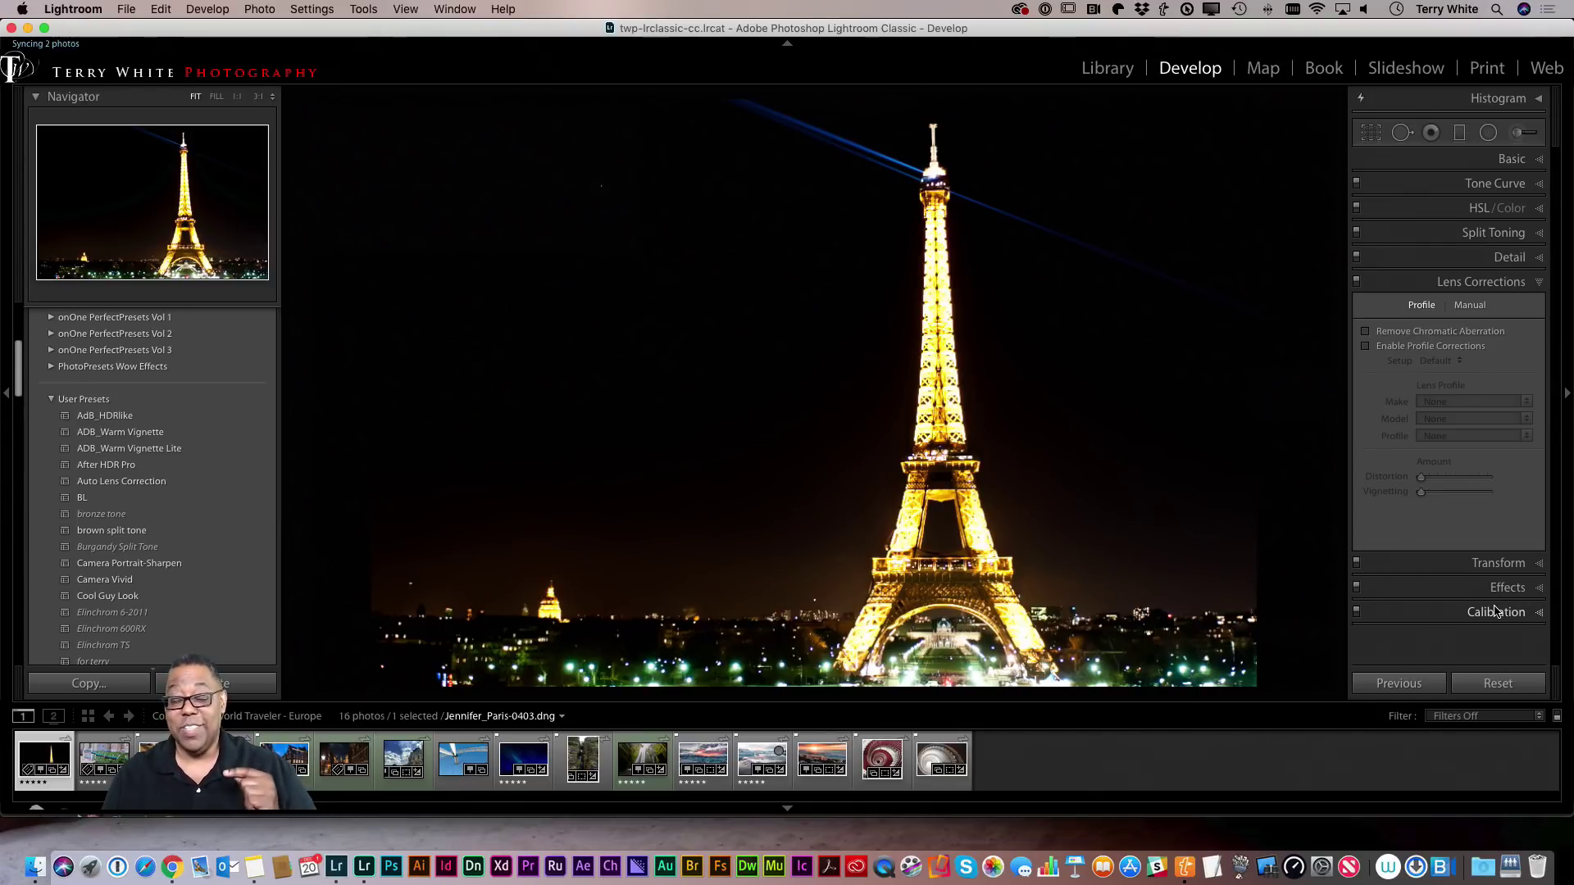
click(1487, 159)
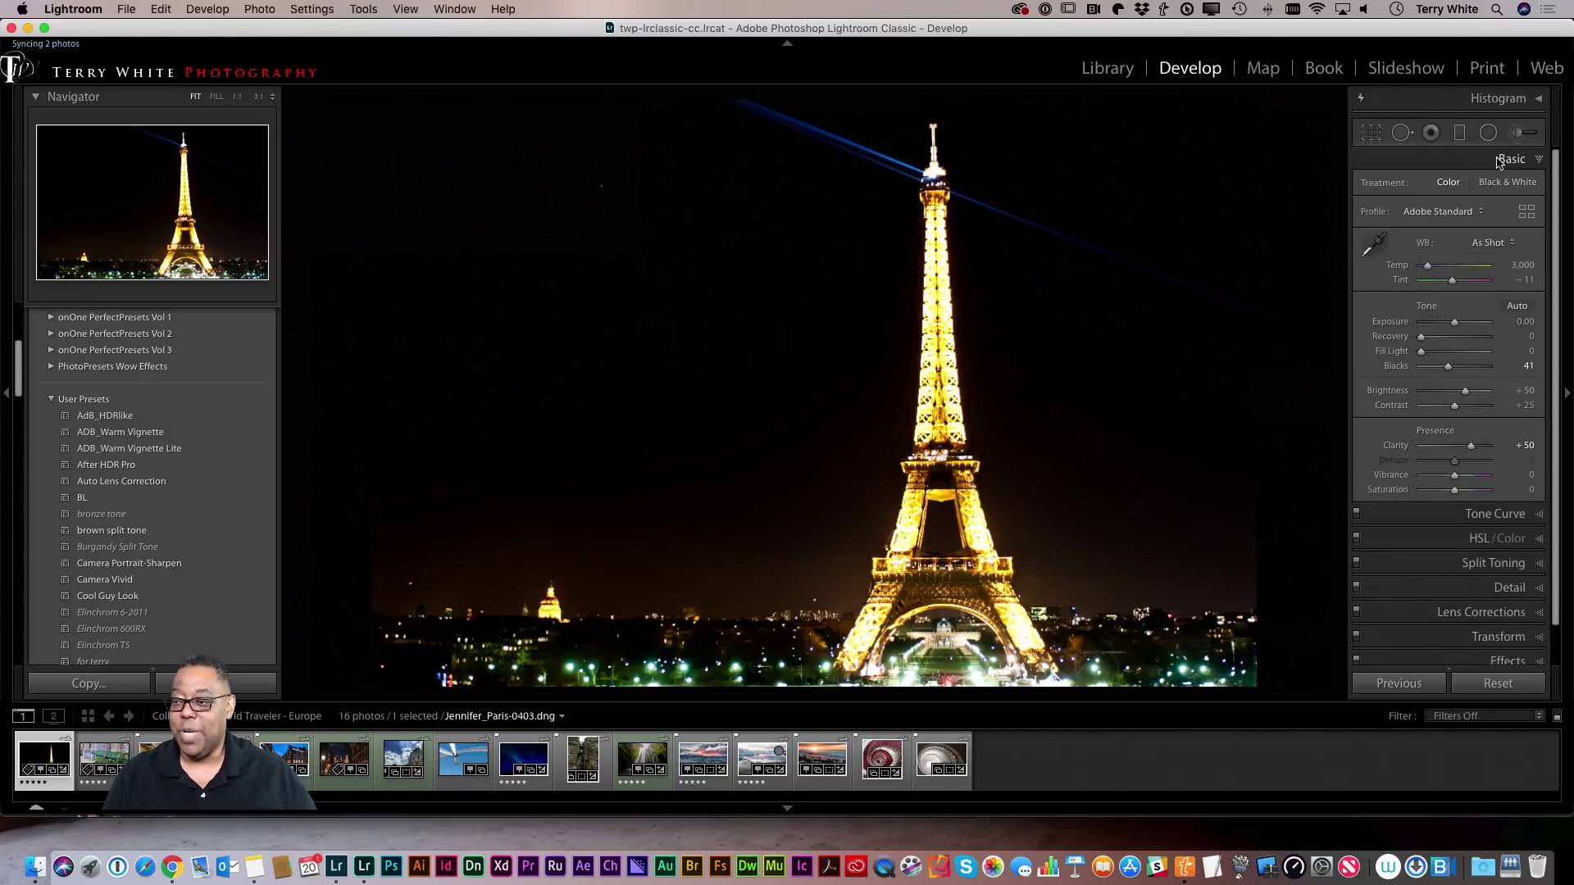
Open the Develop panel customization and switch Split Toning's visibility off and back on.
right_click(1508, 161)
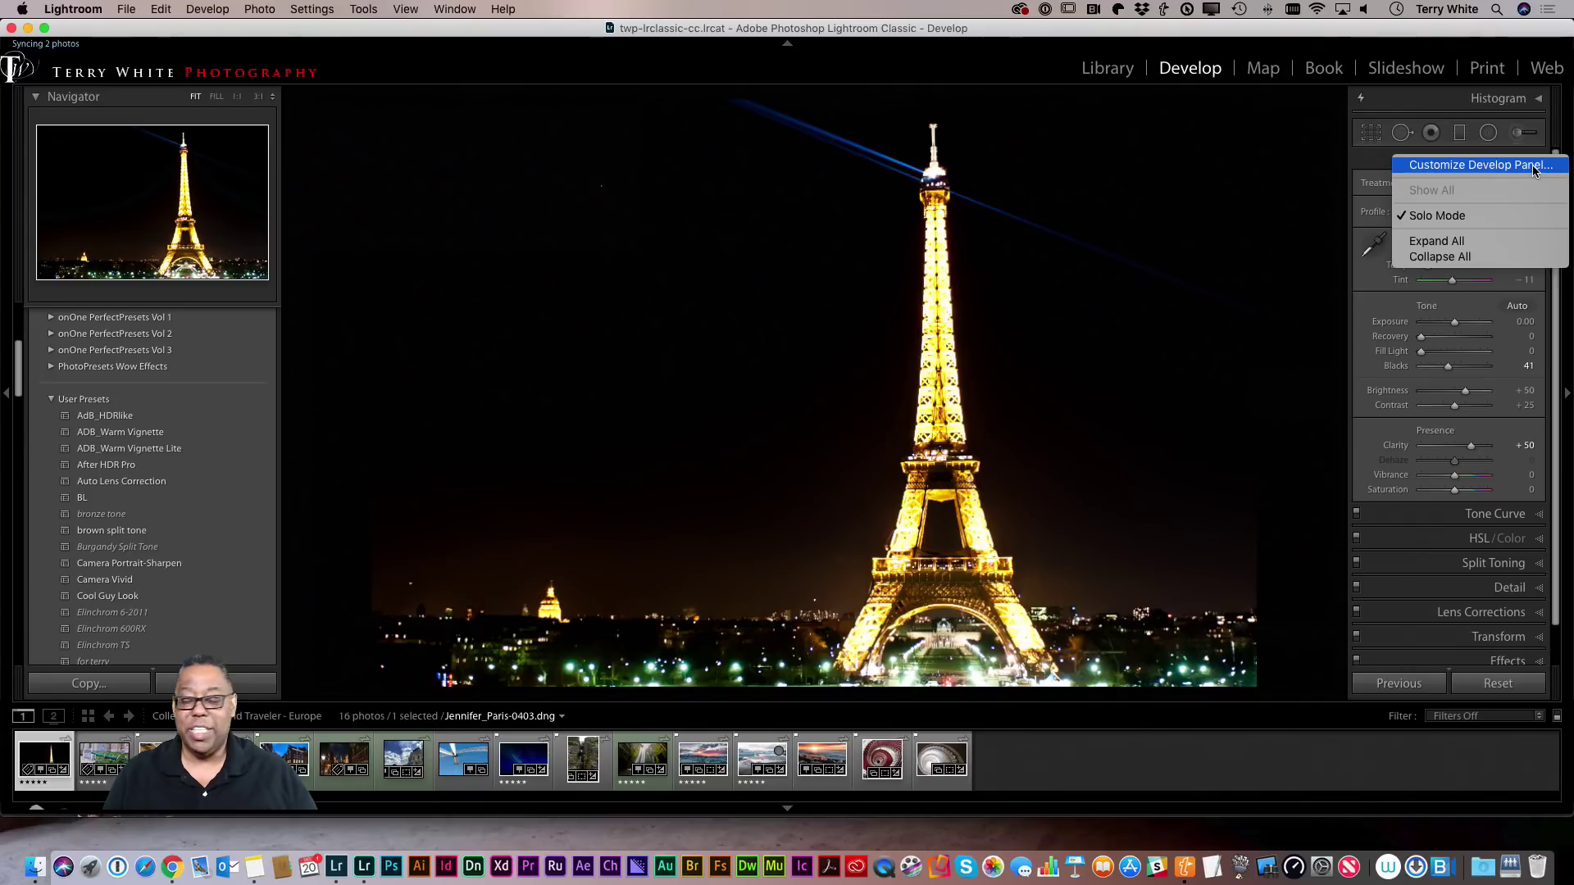
click(1523, 164)
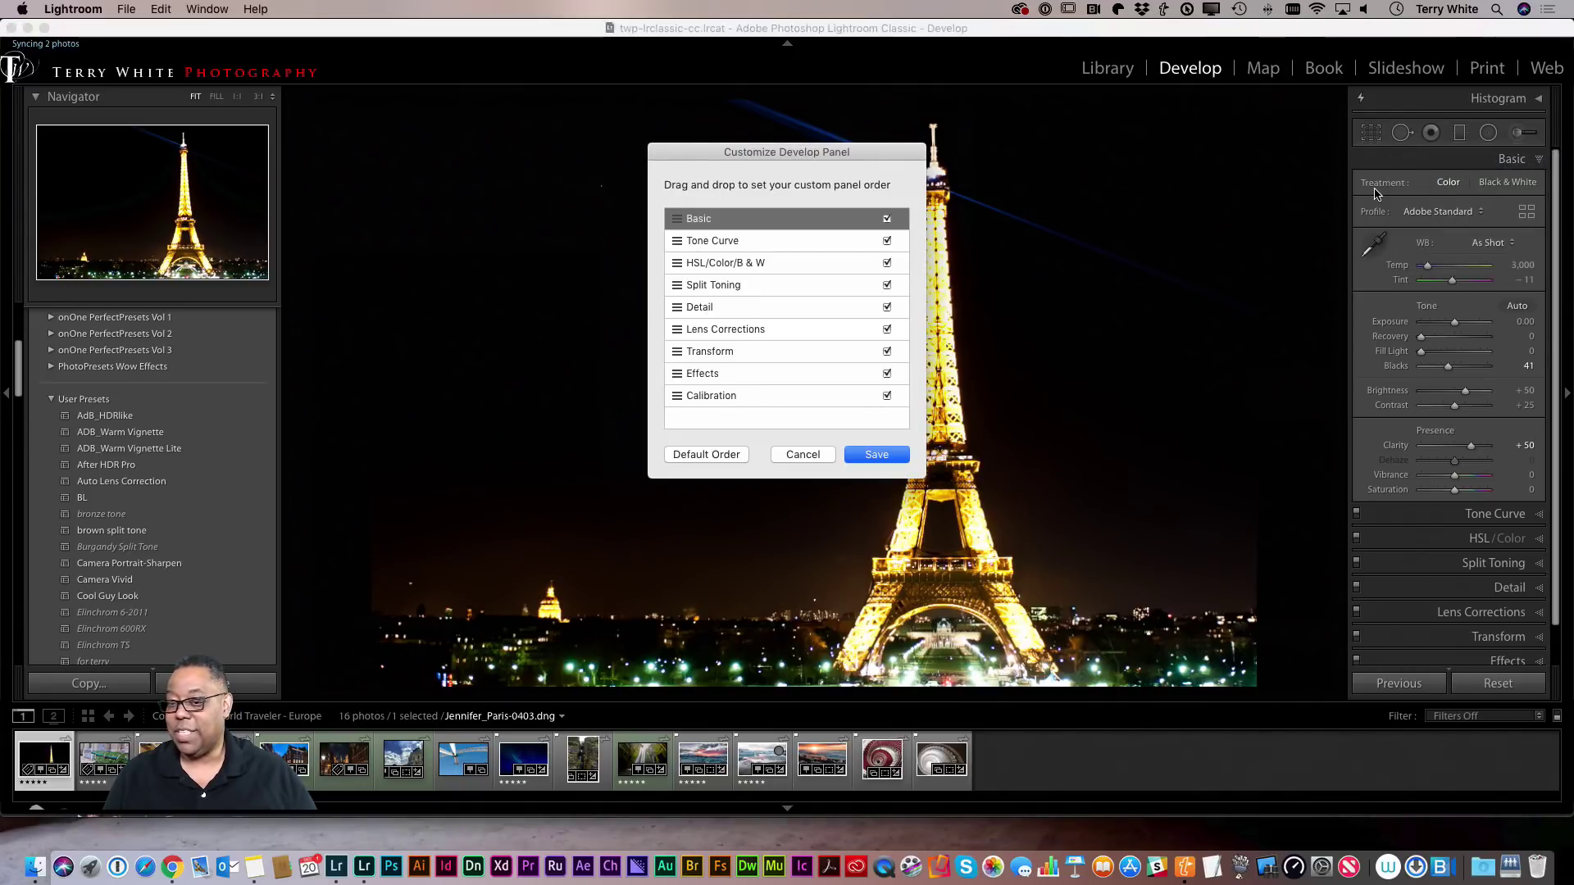
drag(864, 168, 753, 182)
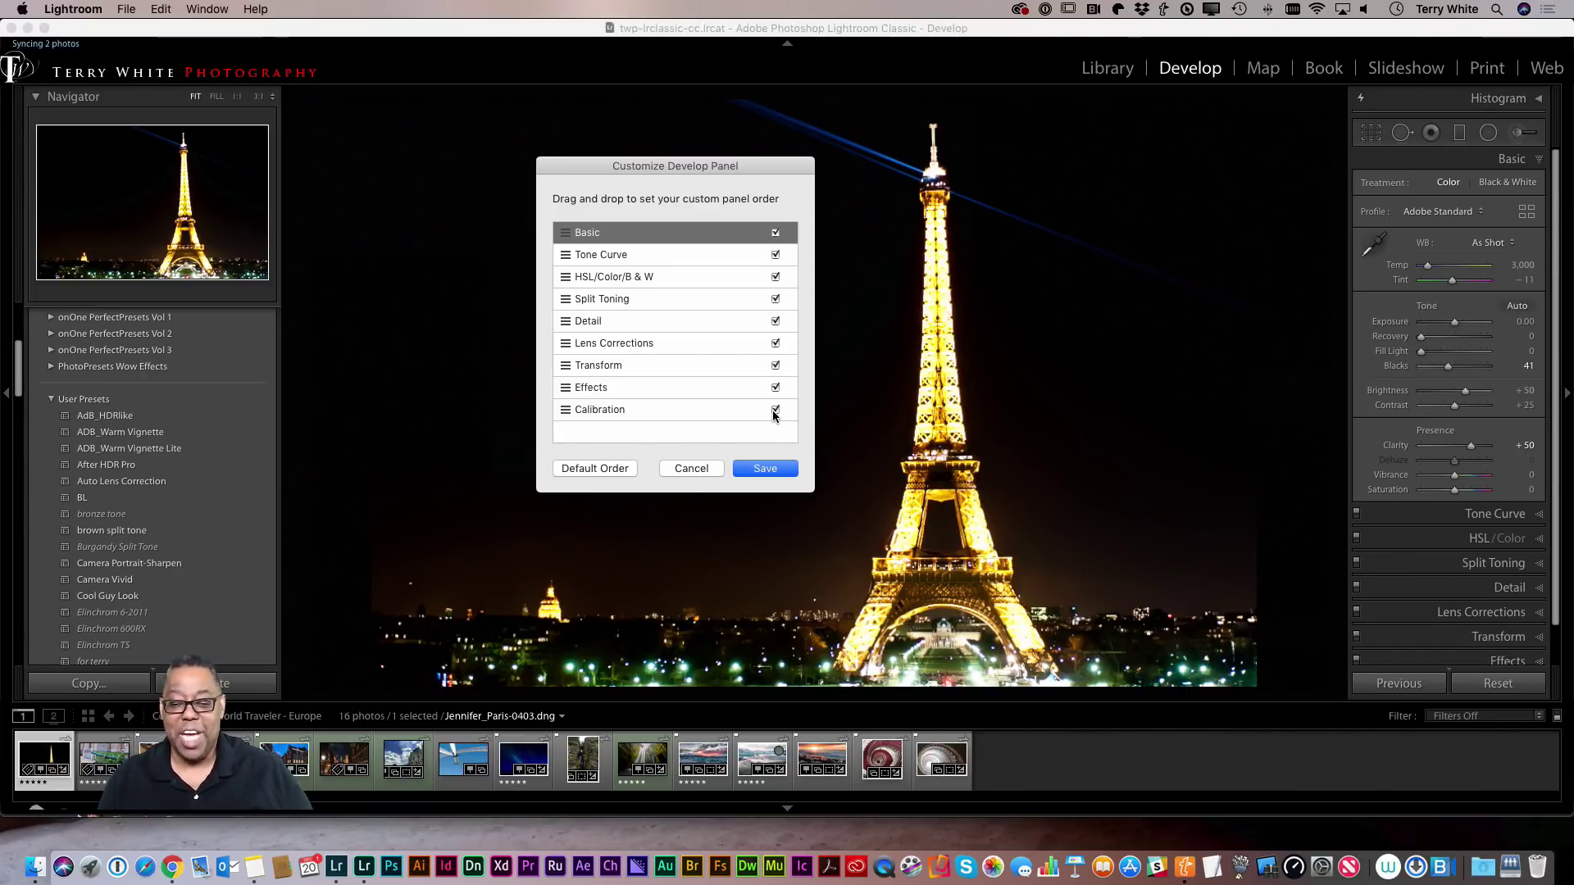
click(775, 299)
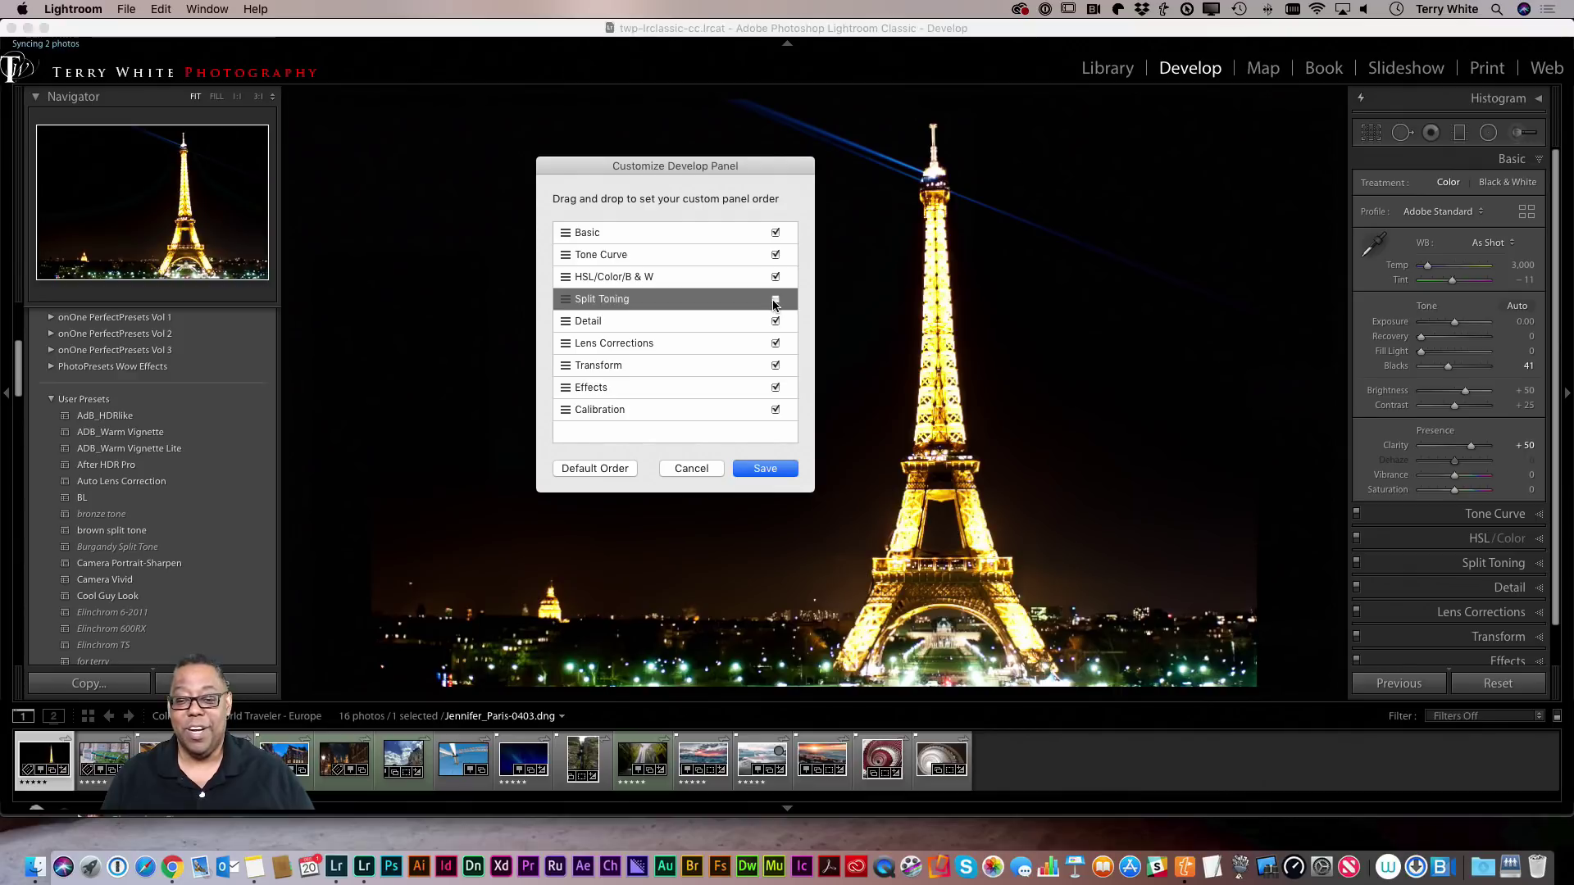
click(780, 305)
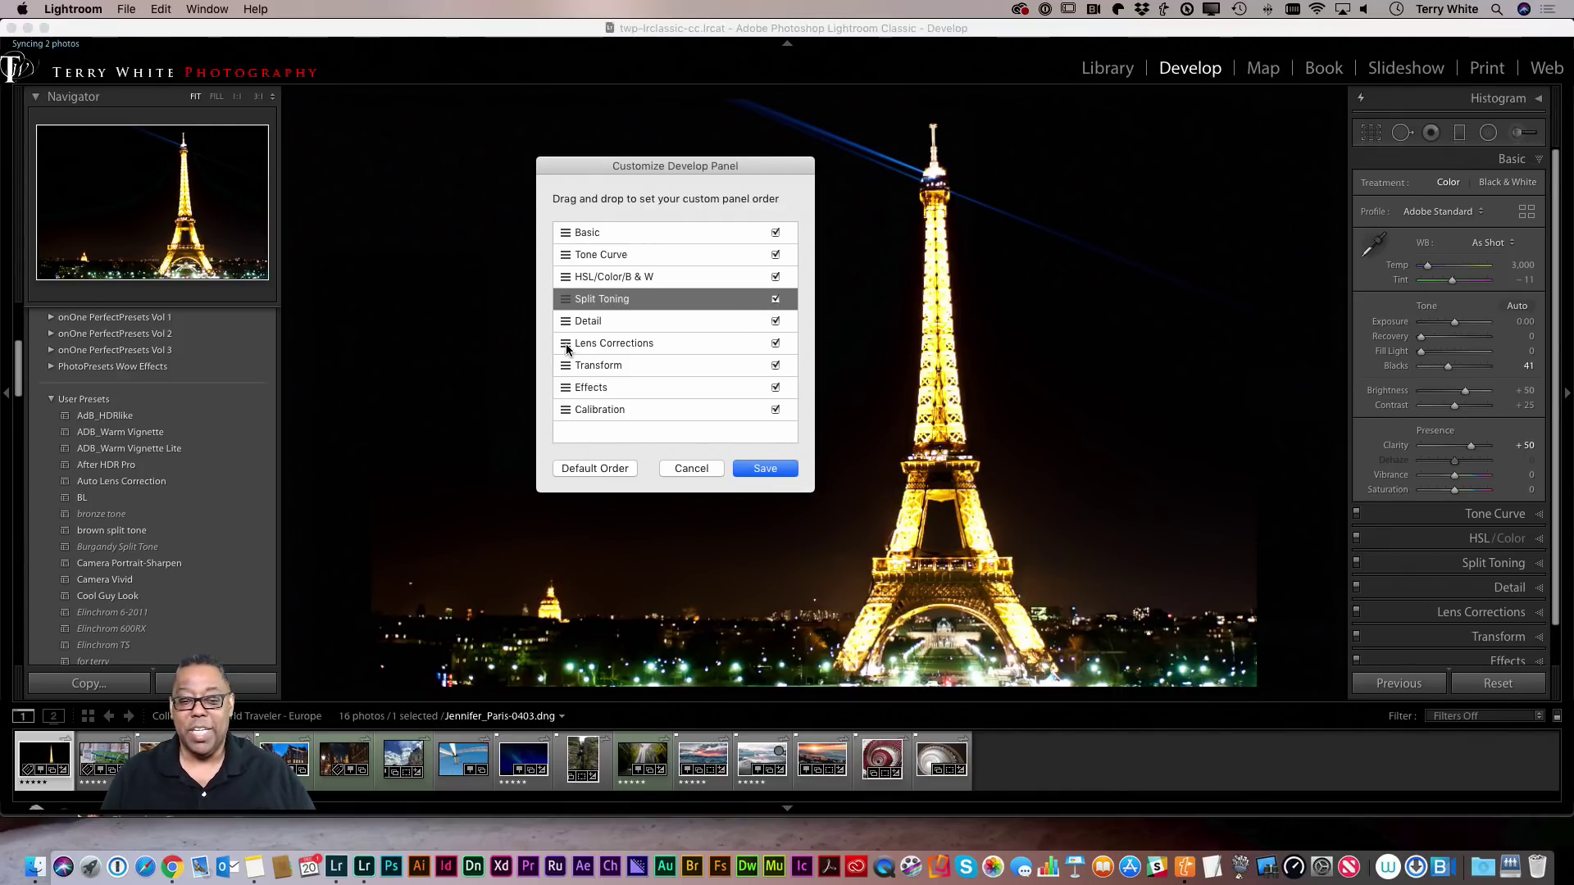
Reorder the Develop sections so Detail, Lens Corrections, Transform and Effects follow Basic ahead of Tone Curve, and save with a relaunch.
drag(579, 345, 571, 255)
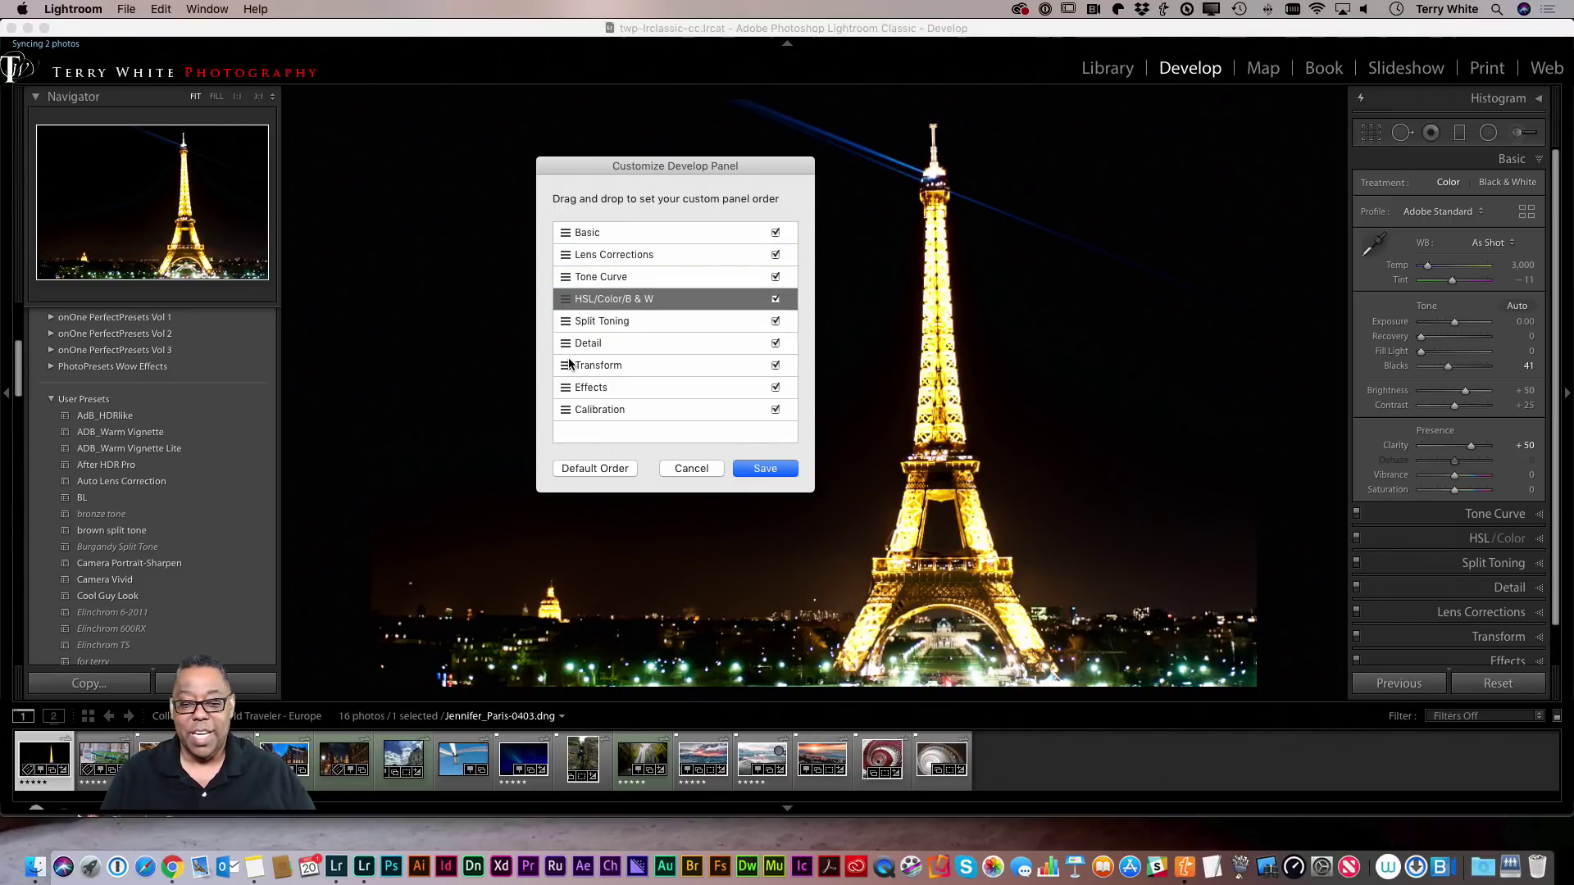
drag(566, 344, 564, 249)
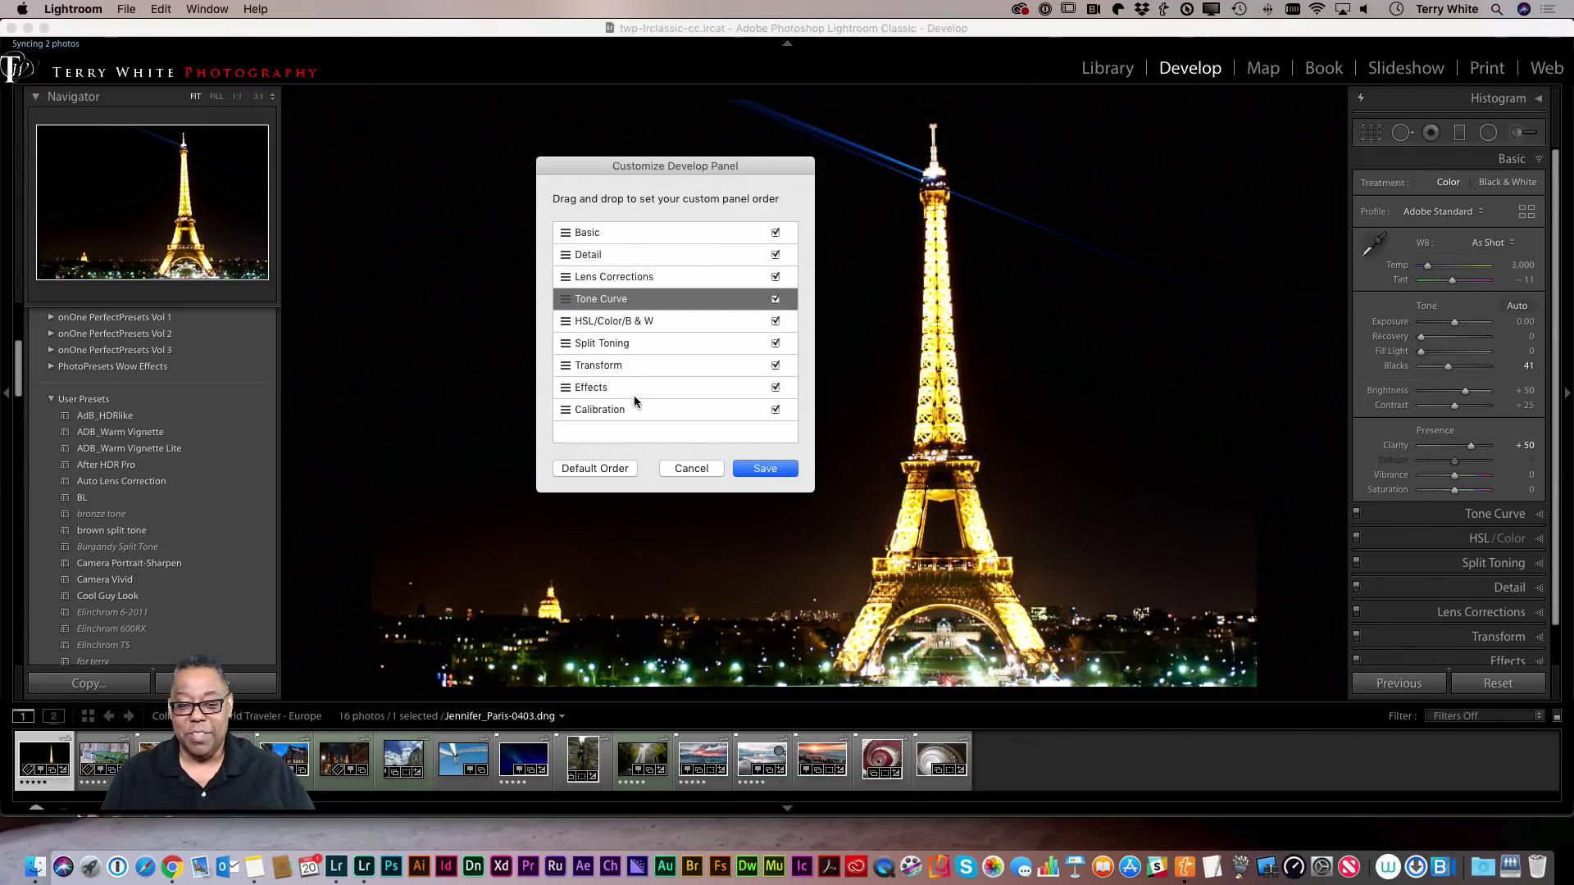
drag(574, 375, 572, 288)
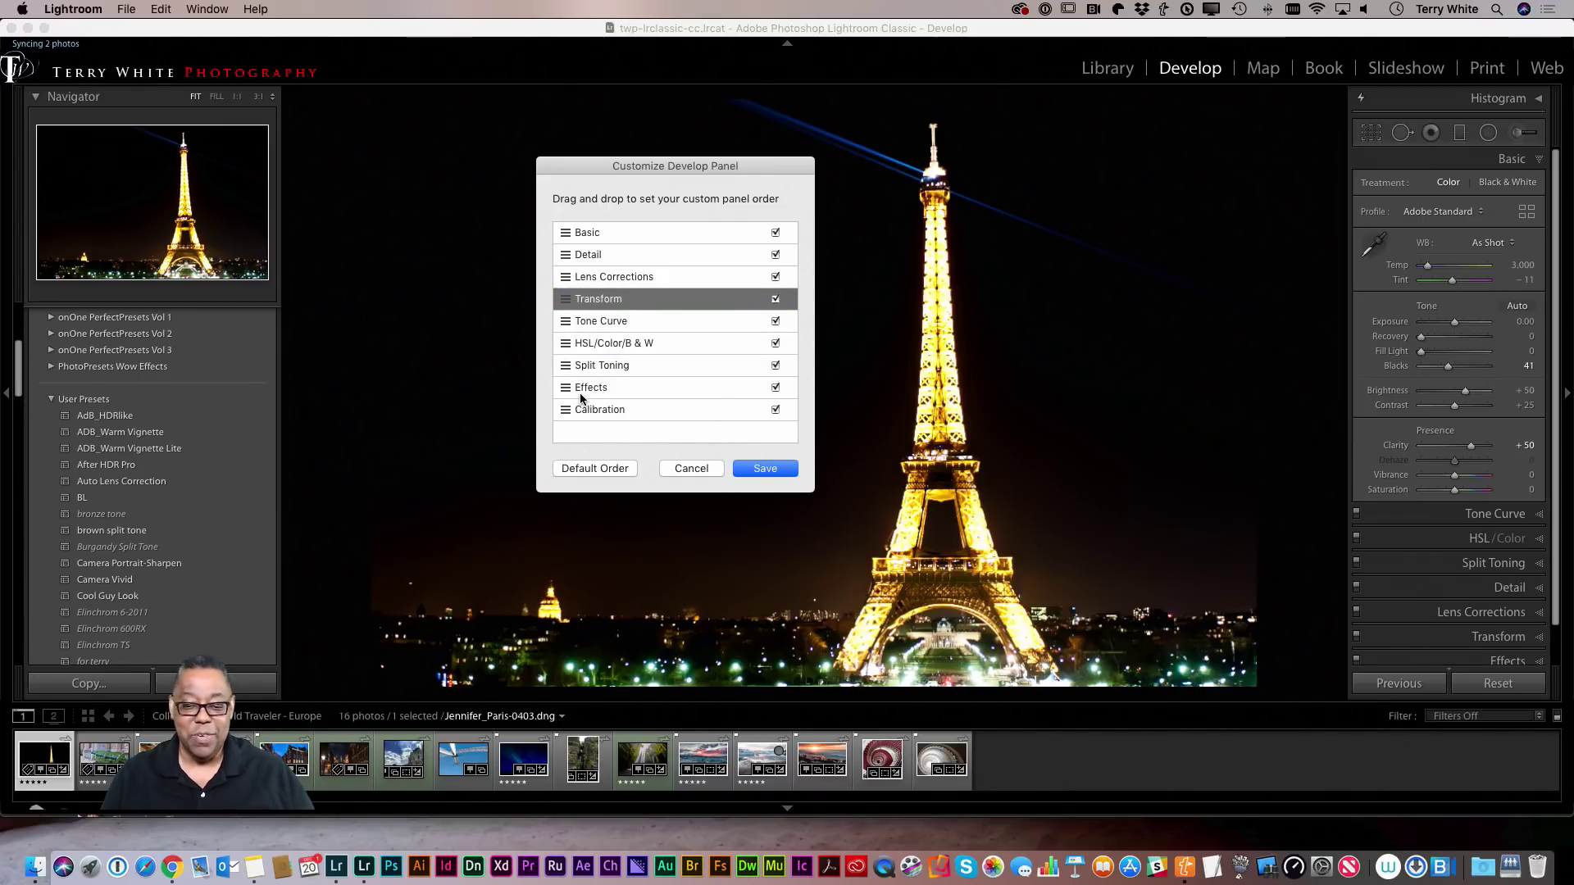
drag(567, 394, 578, 323)
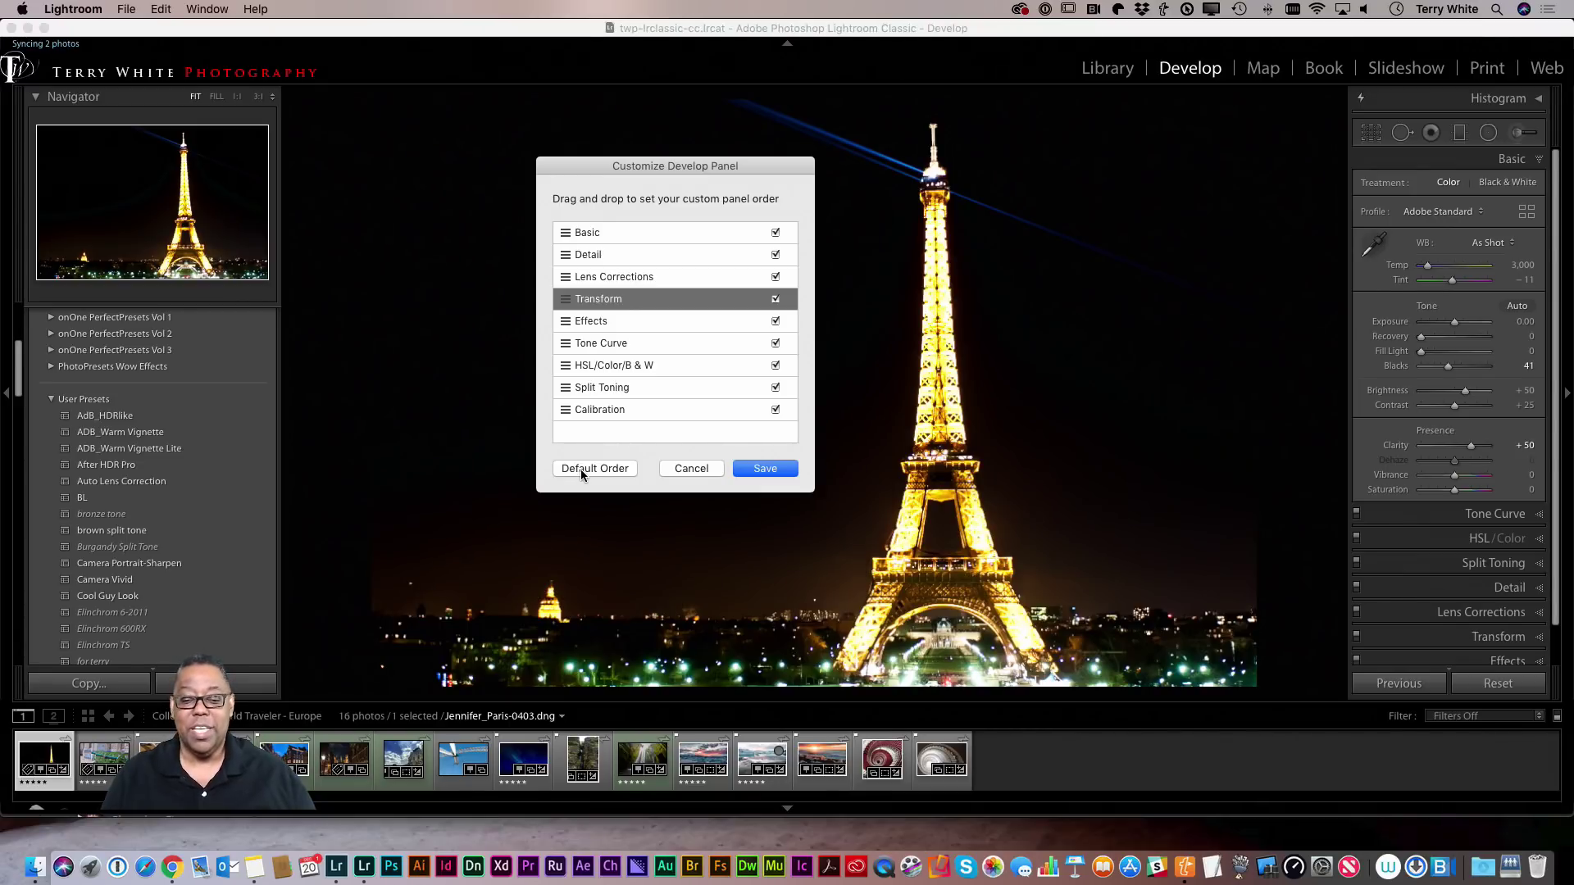
click(769, 469)
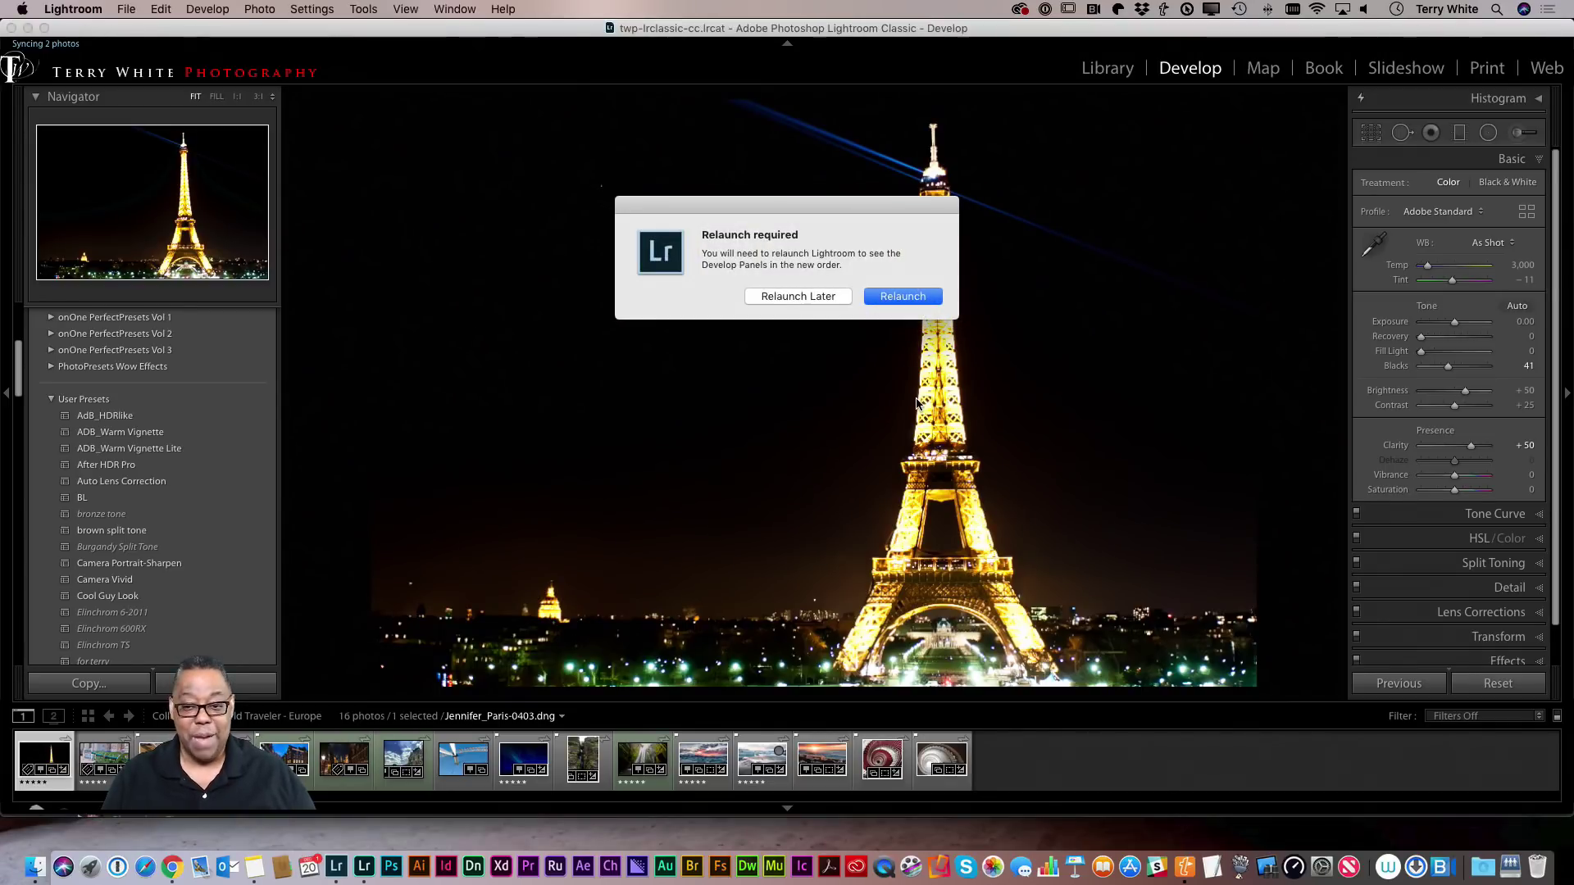
click(899, 299)
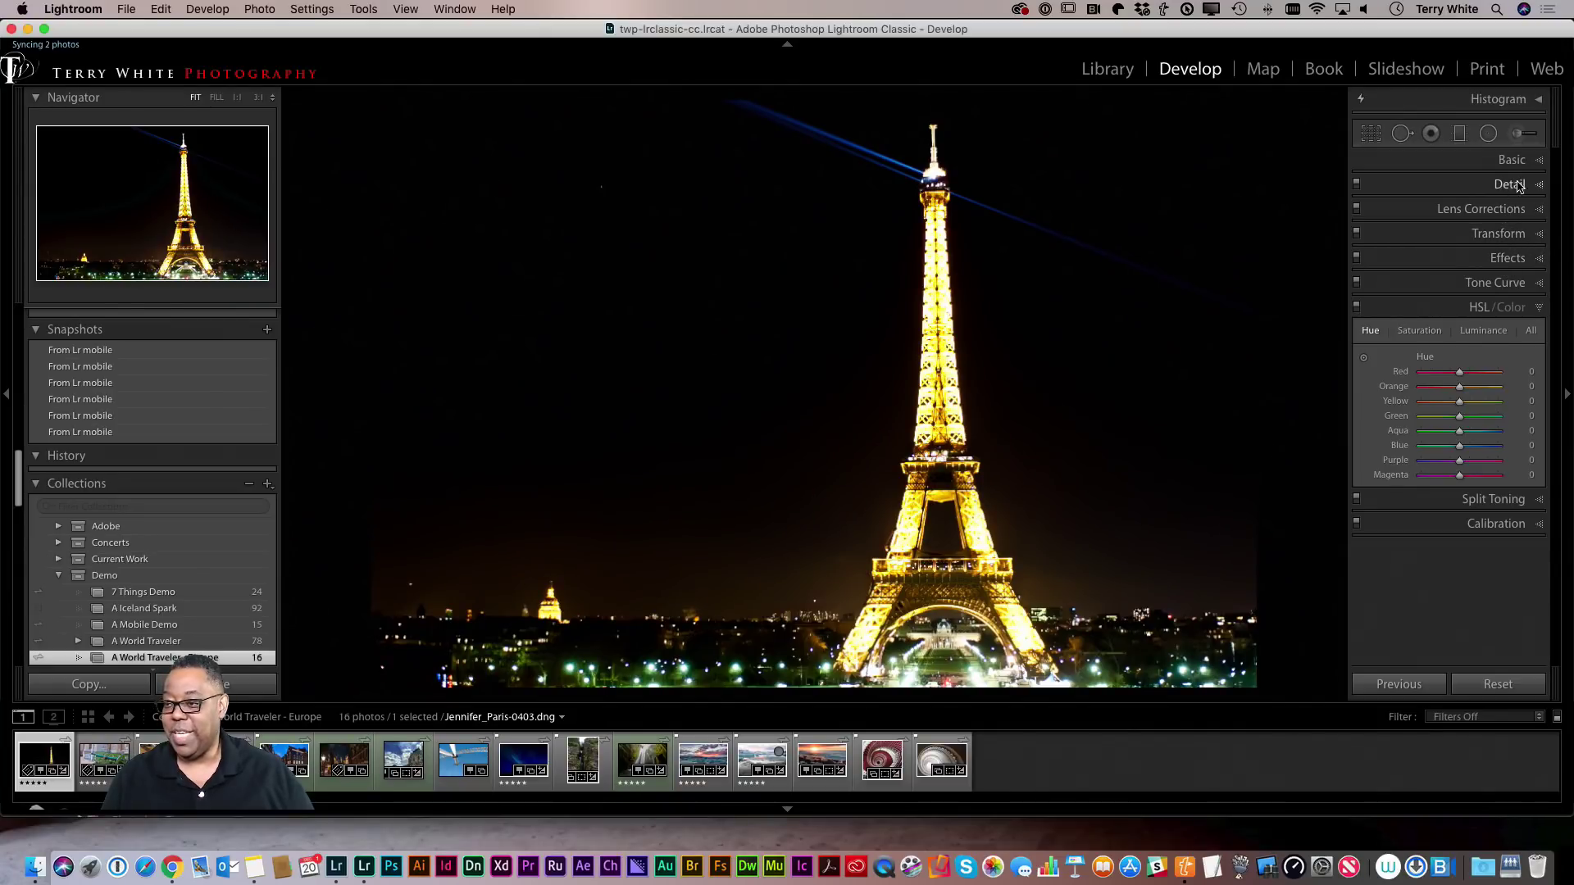
Go through the reordered Basic and Detail sections and enable profile corrections for the photo under Lens Corrections.
click(1512, 160)
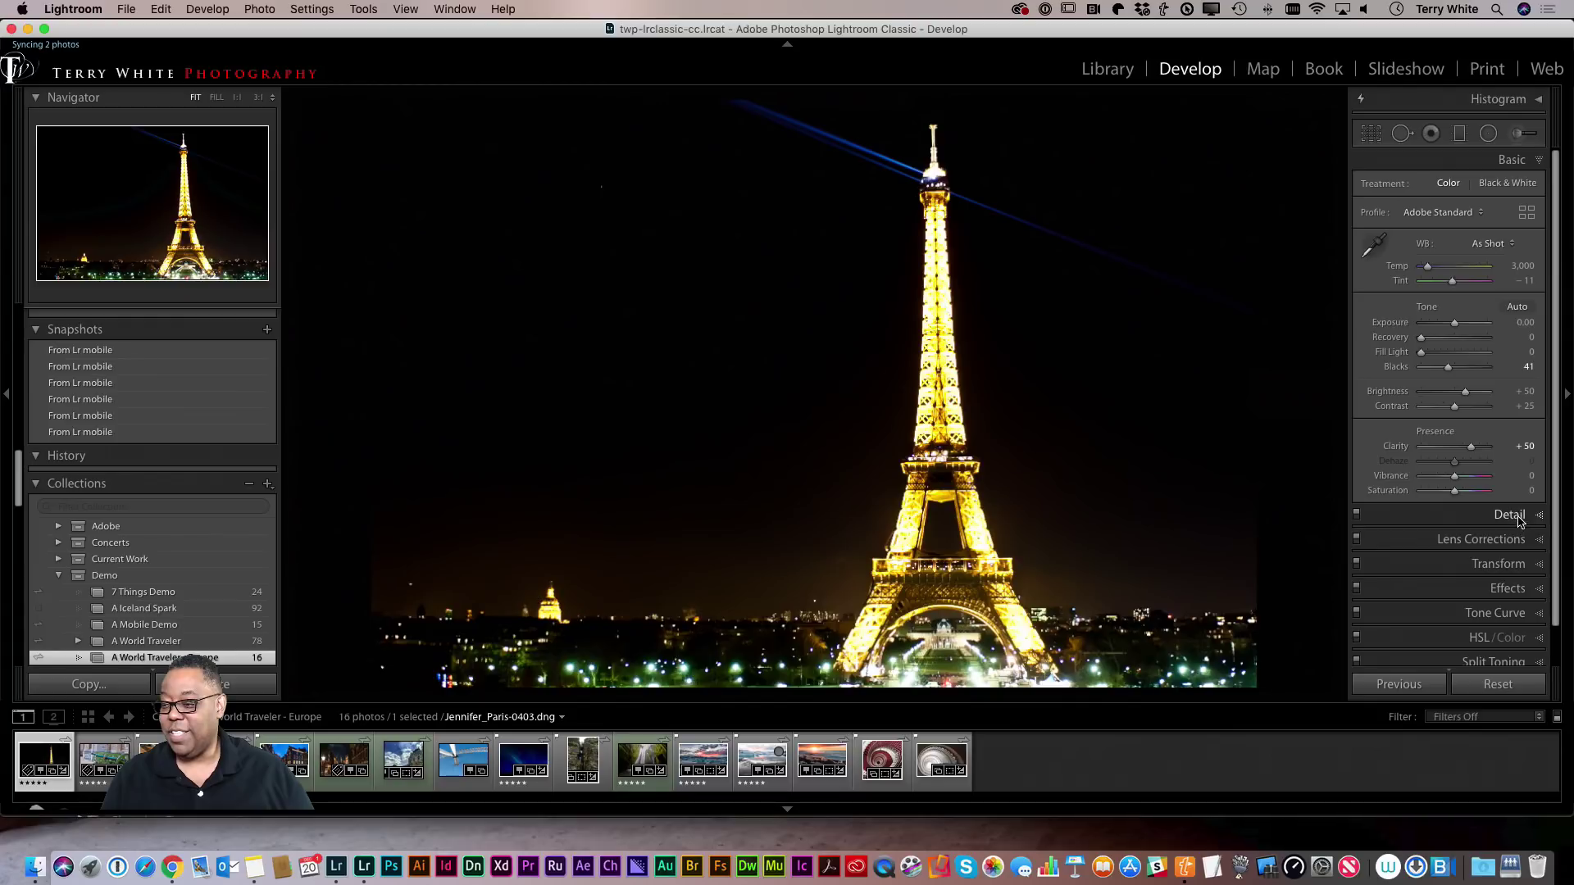
click(1517, 516)
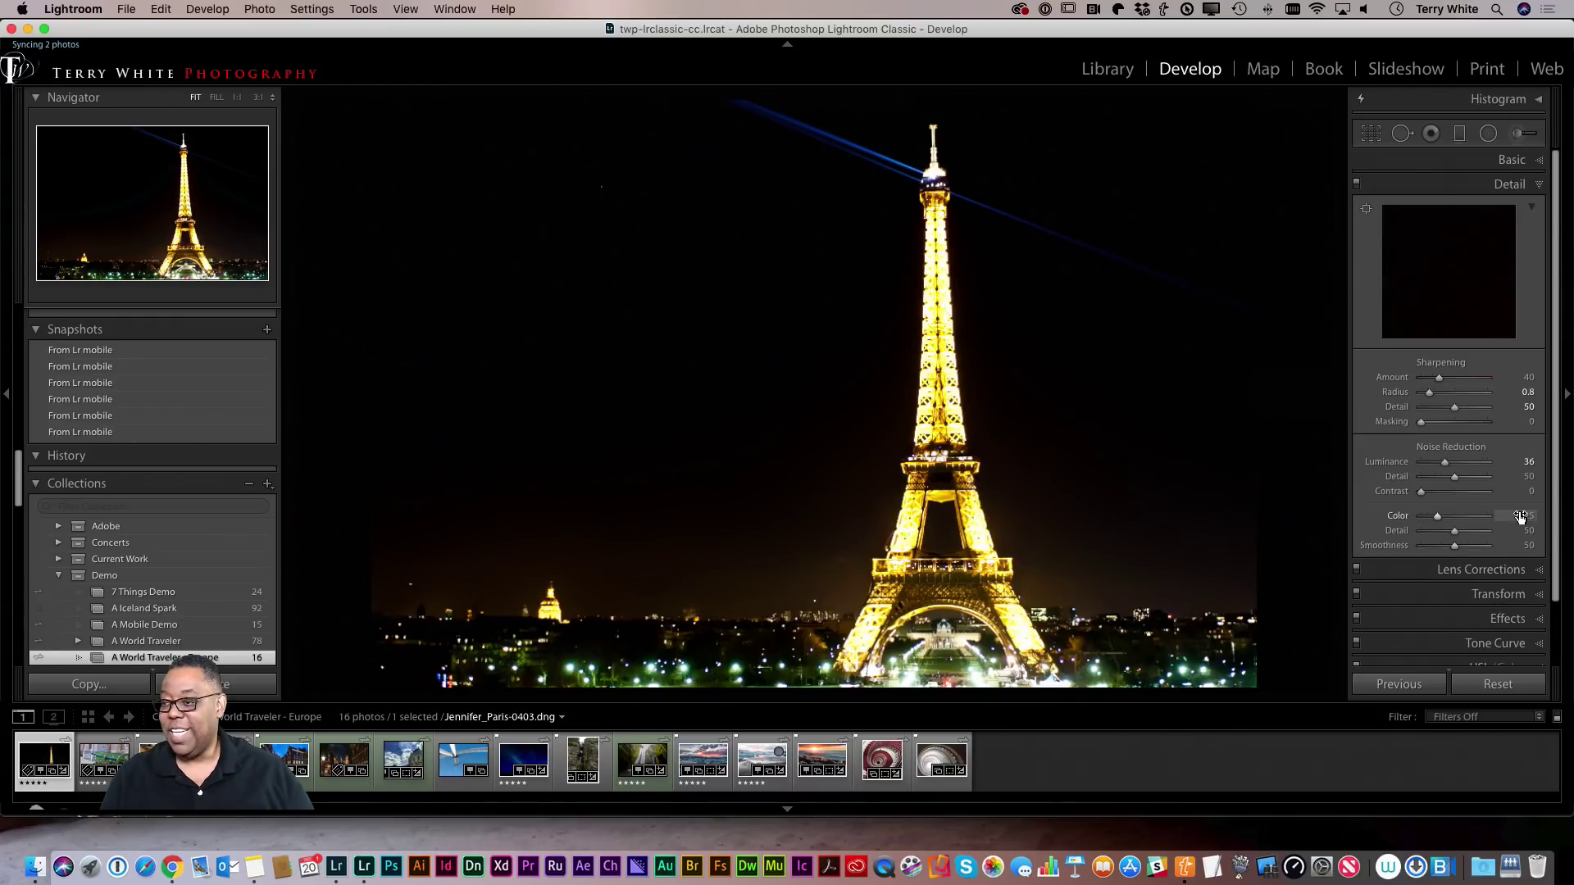
click(1493, 571)
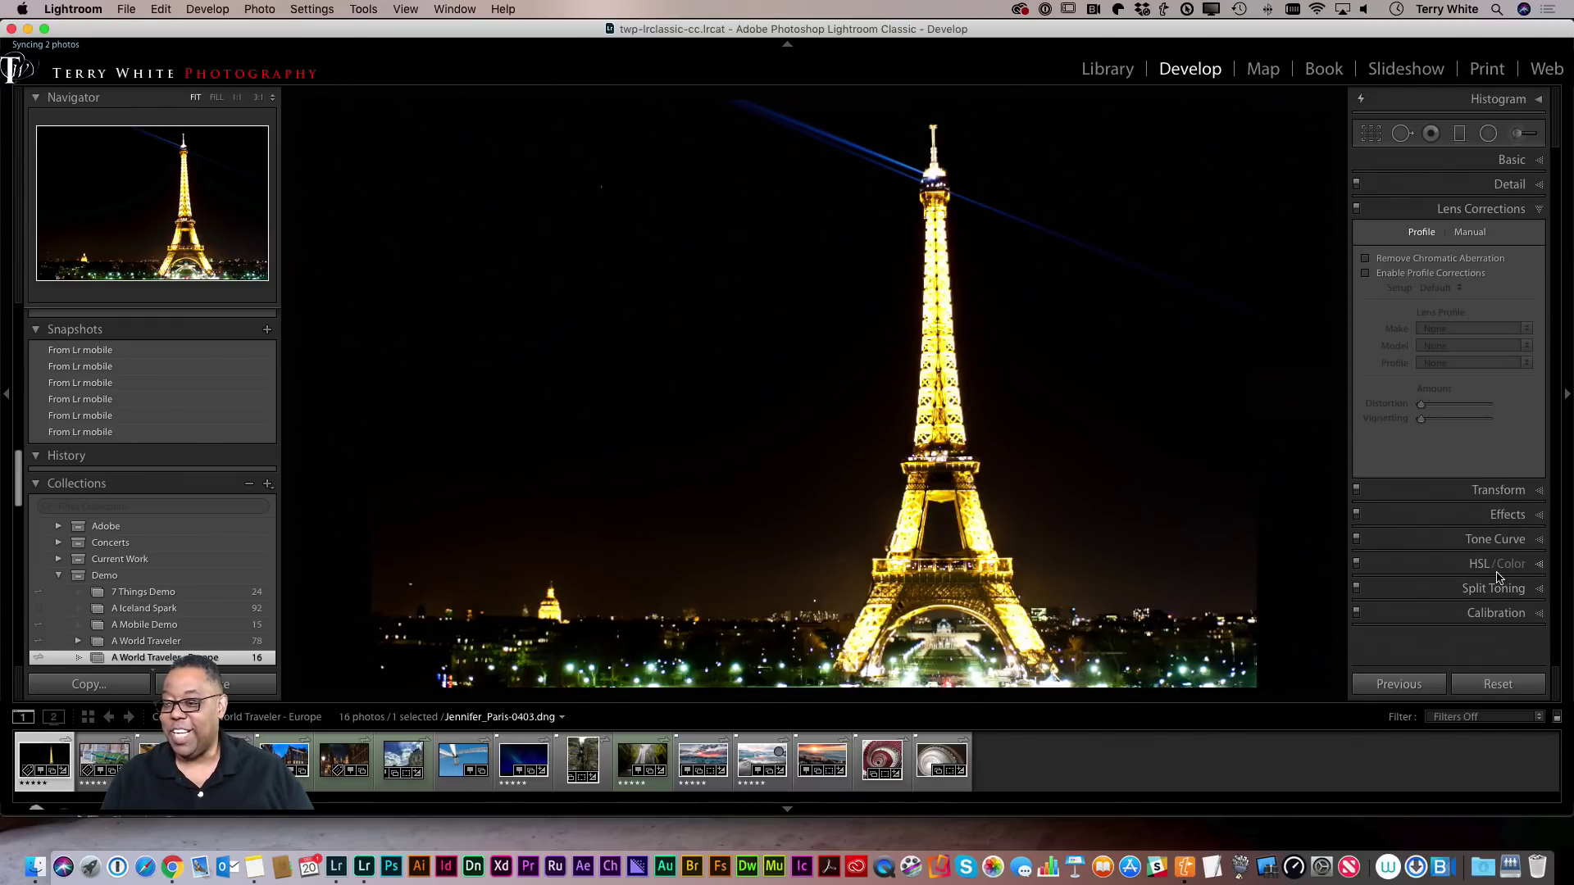
click(1414, 275)
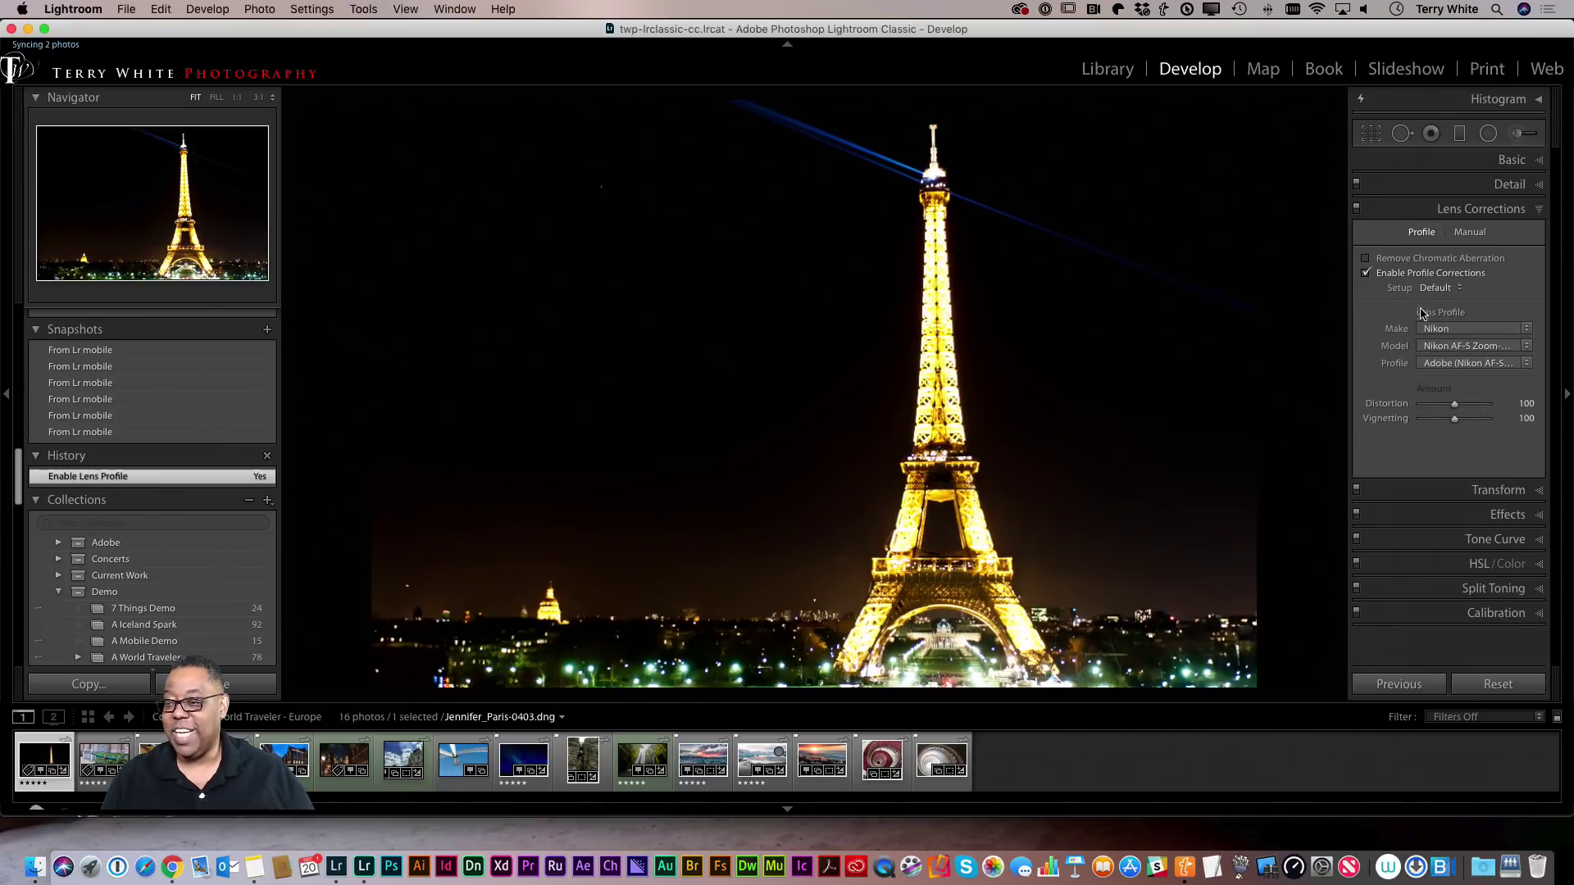
click(1512, 160)
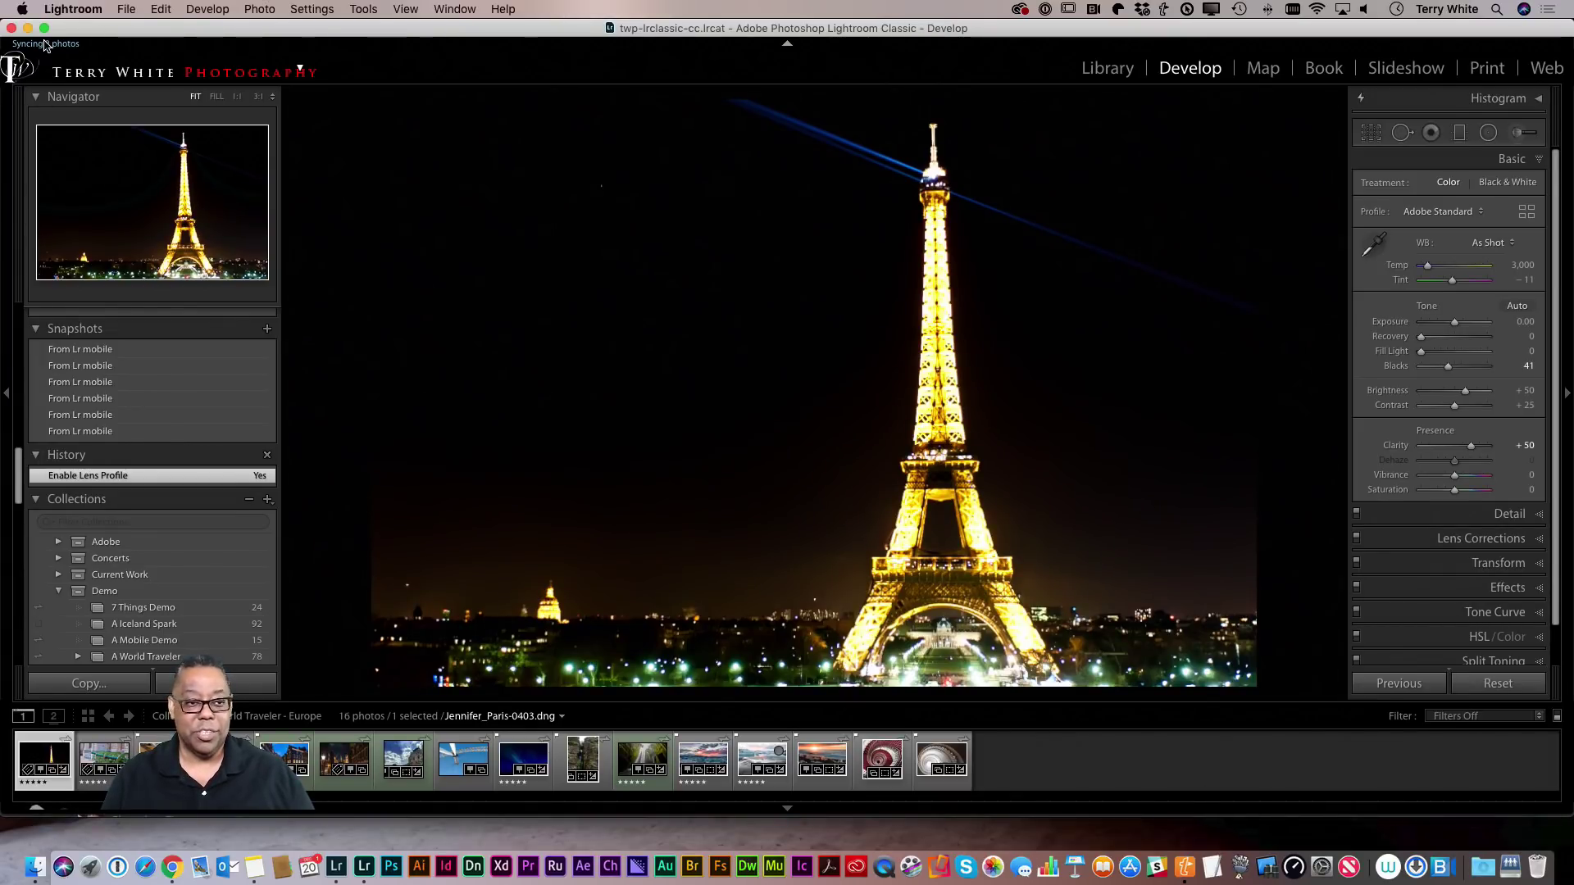
View the tethered capture settings for Nikon & Other cameras and close them without starting a session.
click(125, 10)
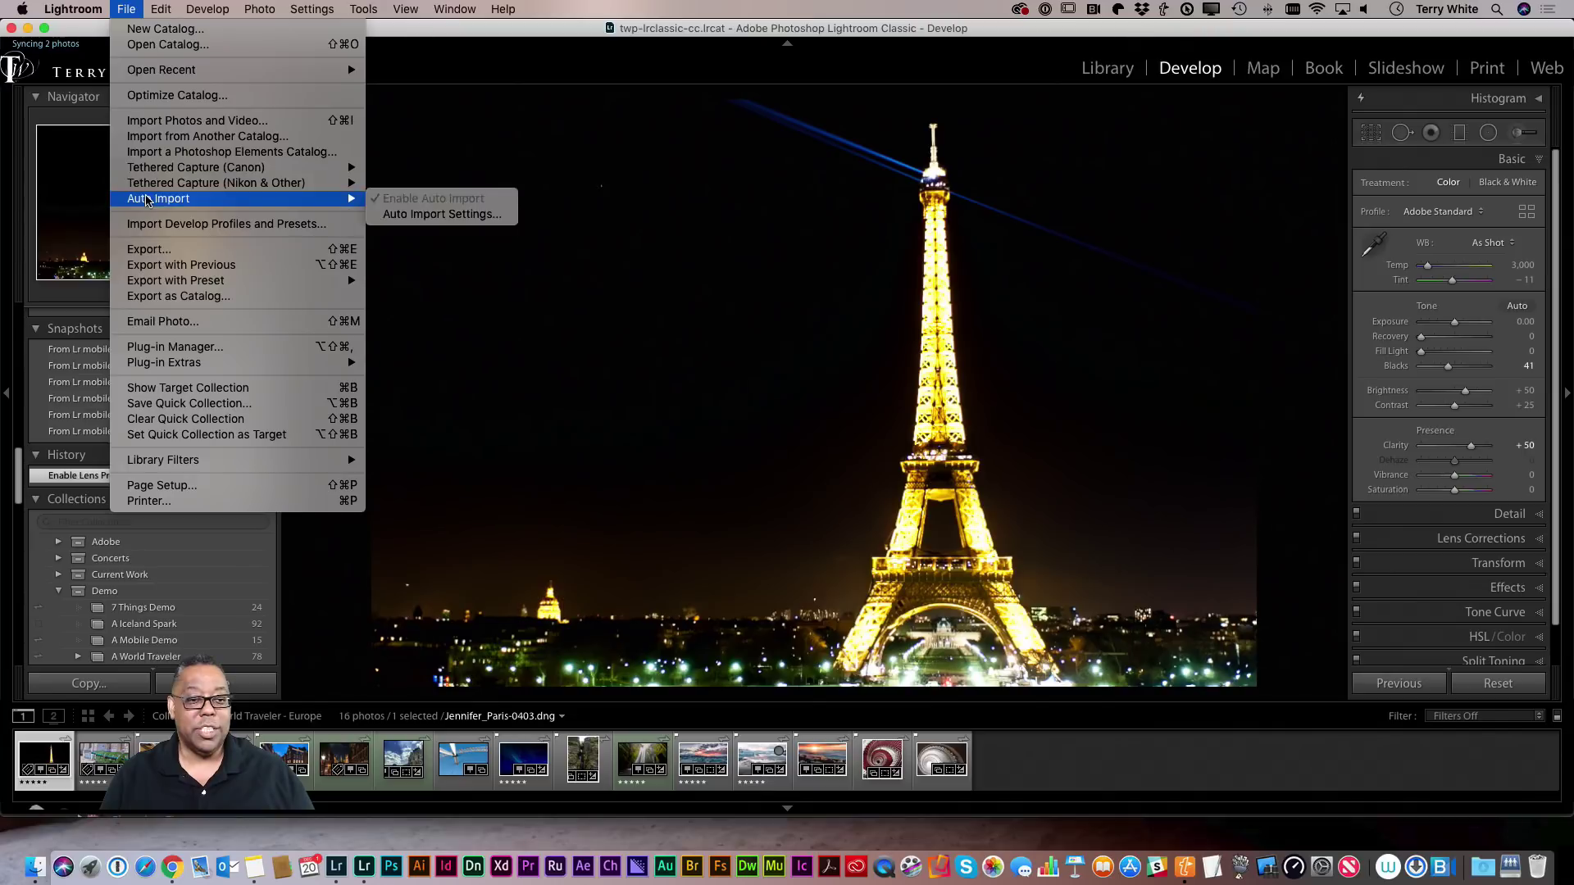
mouse_move(167, 182)
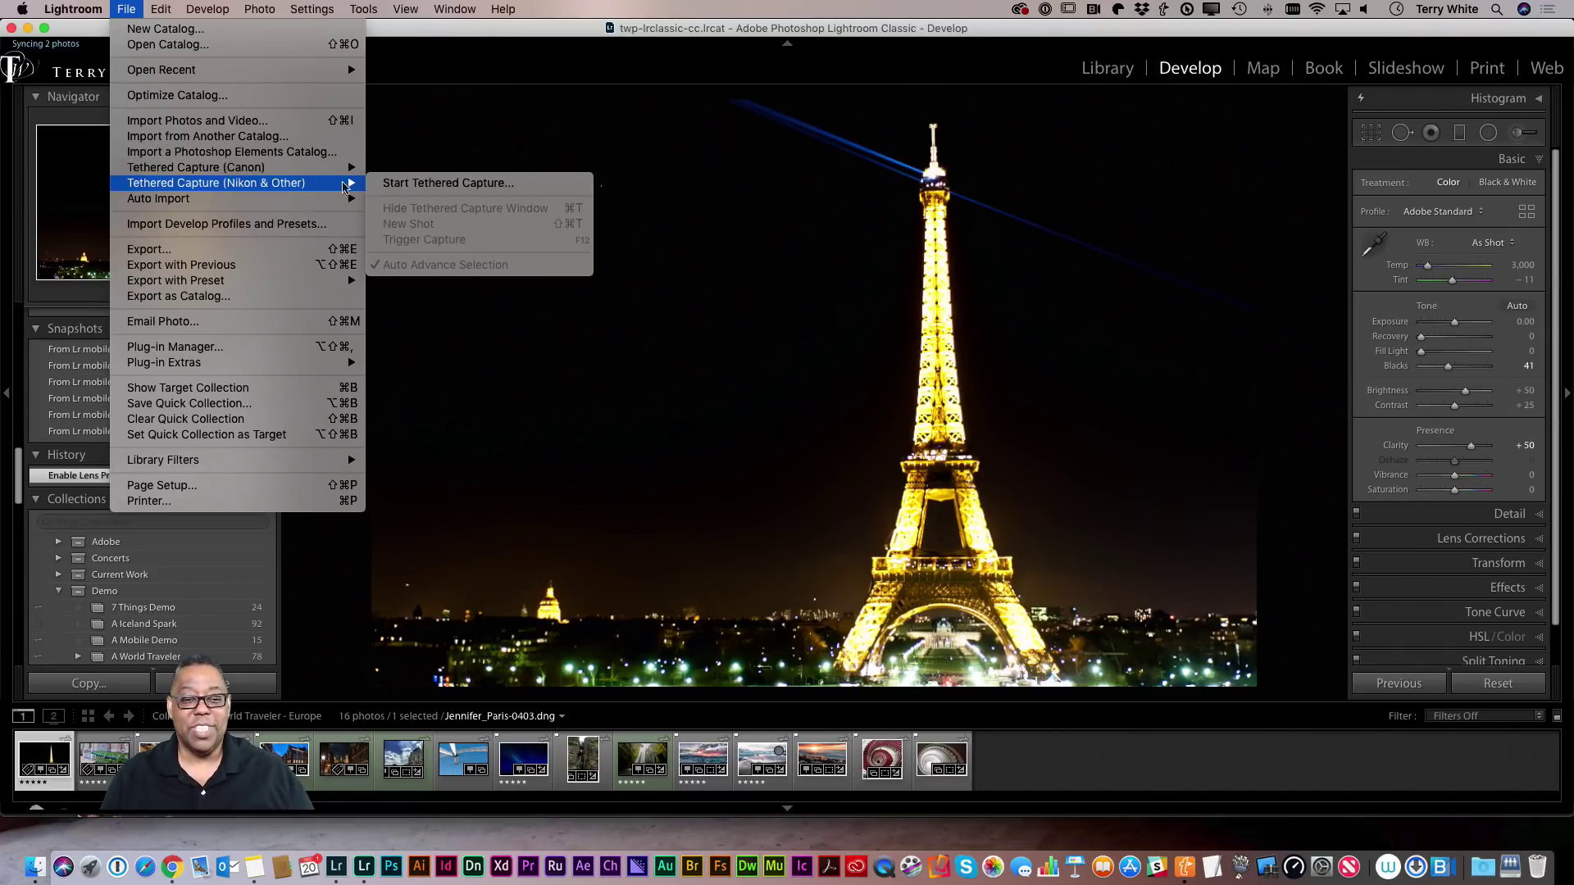
click(398, 183)
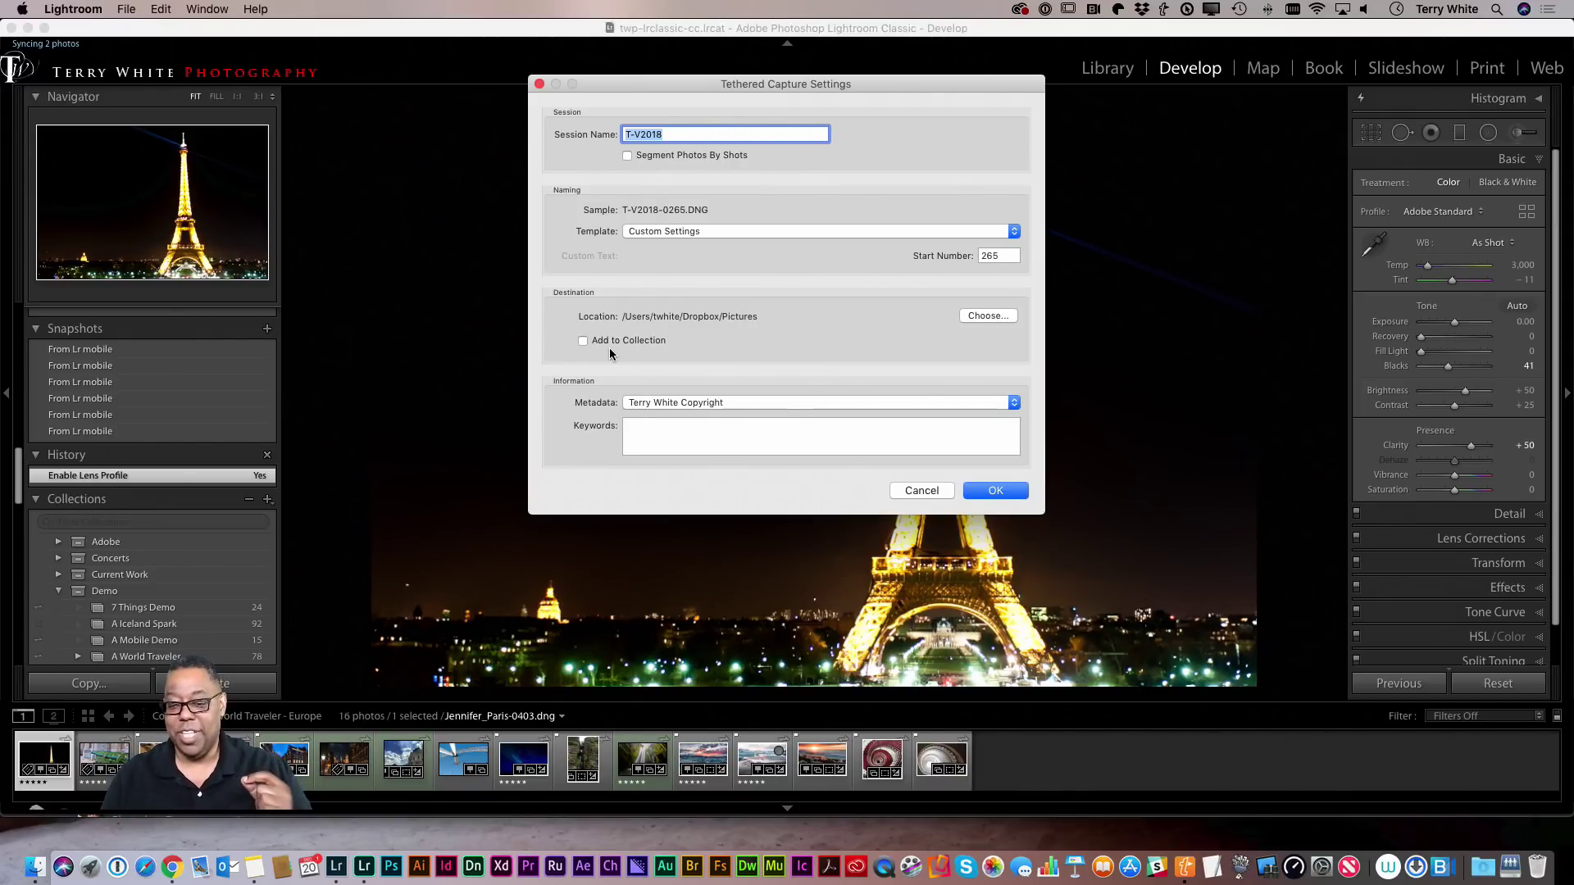
click(920, 492)
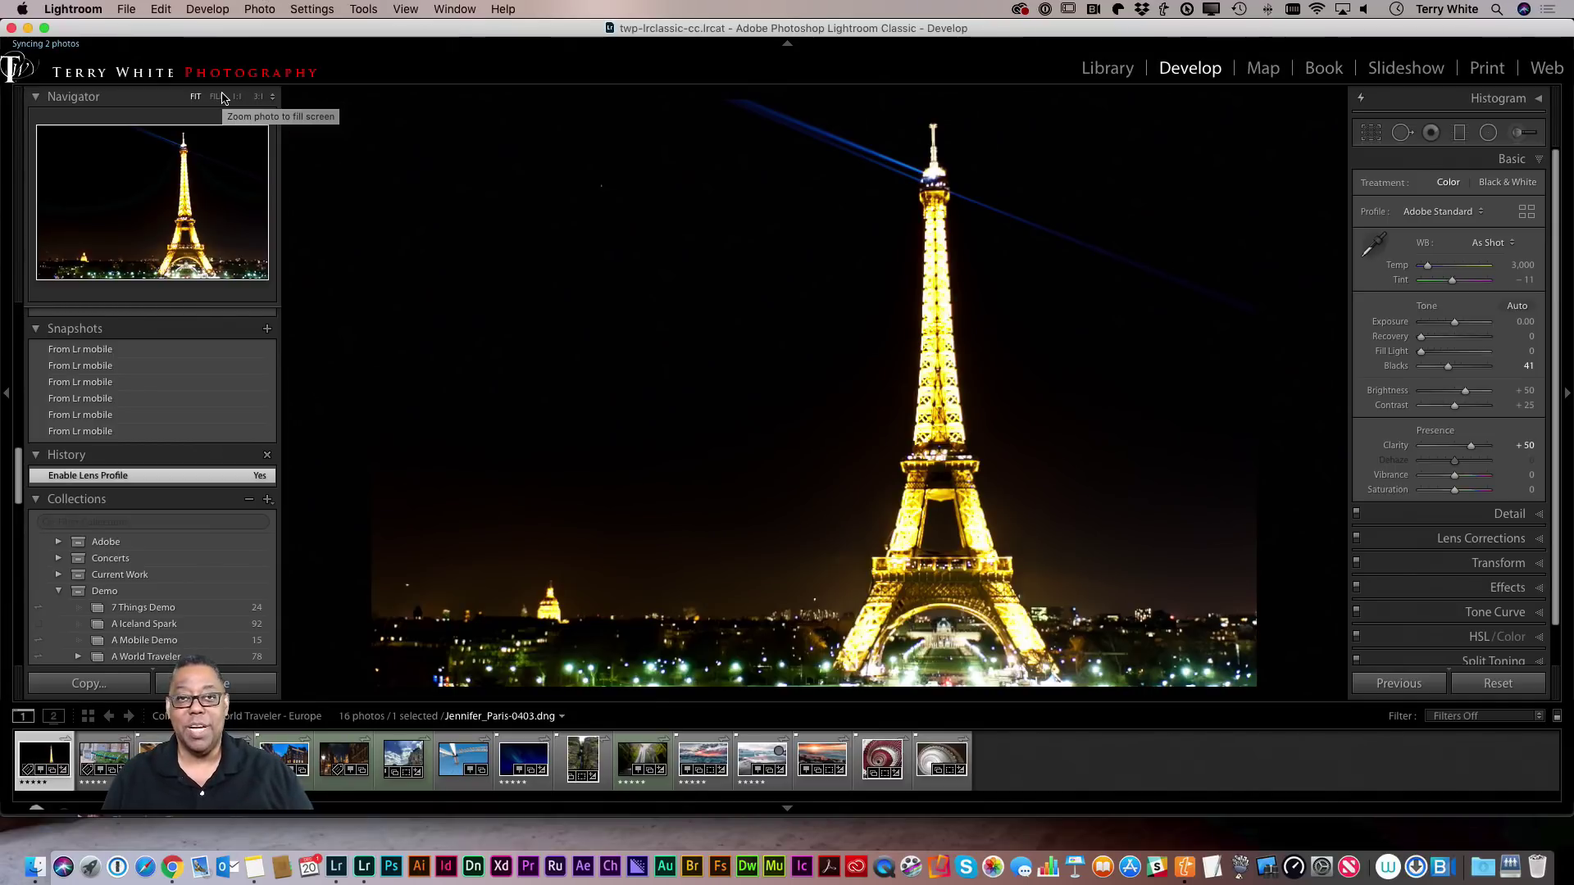
View the Auto Import settings, including watched folder and destination, and close them without changes.
click(128, 9)
mouse_move(177, 205)
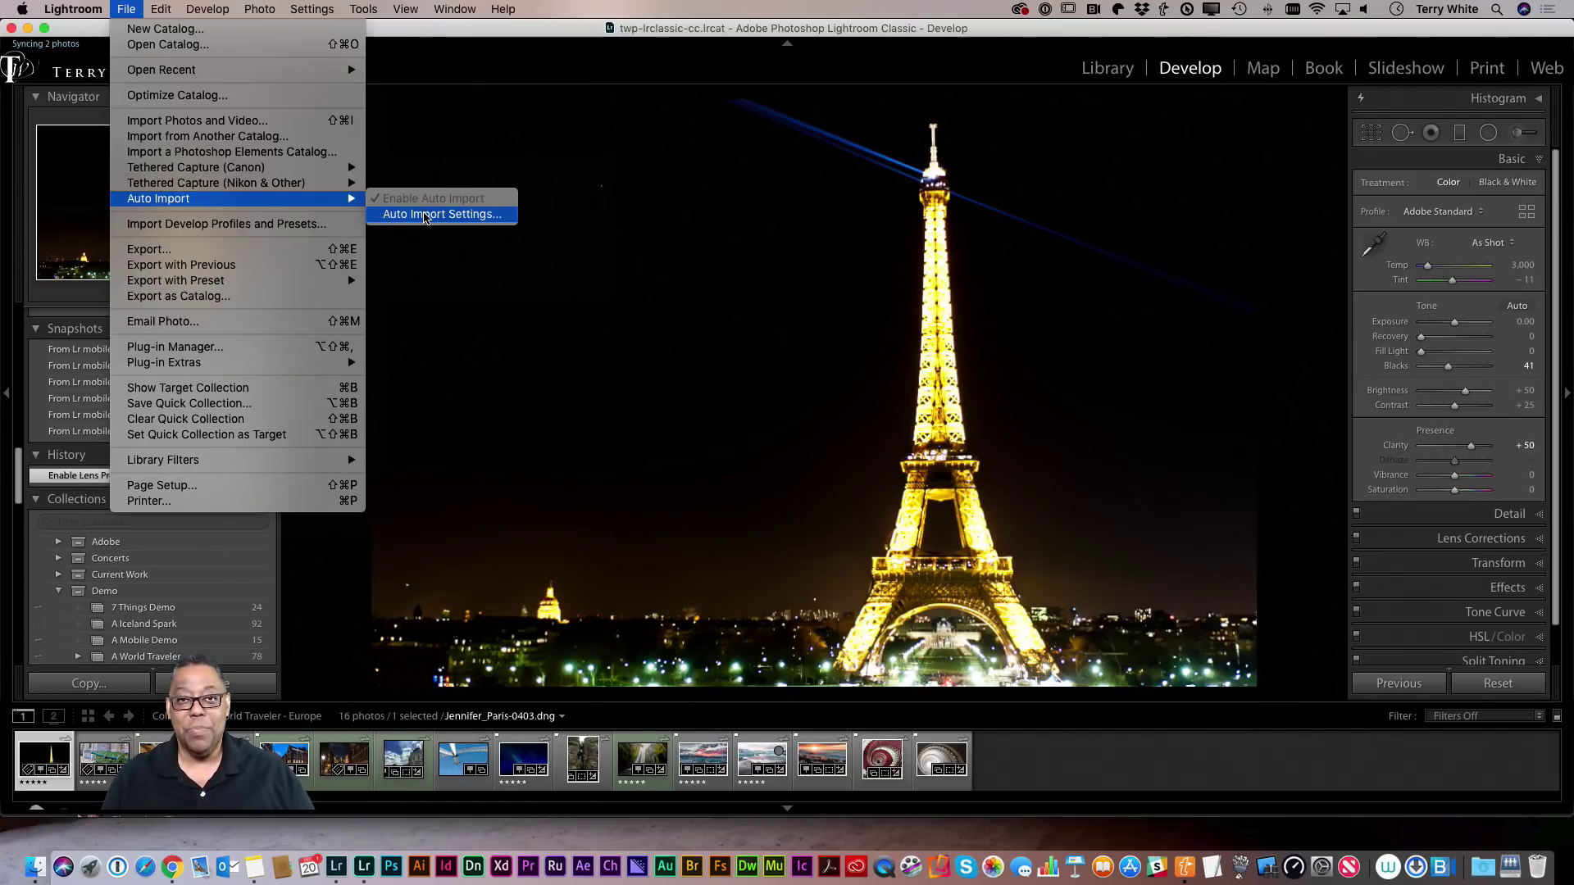
click(426, 215)
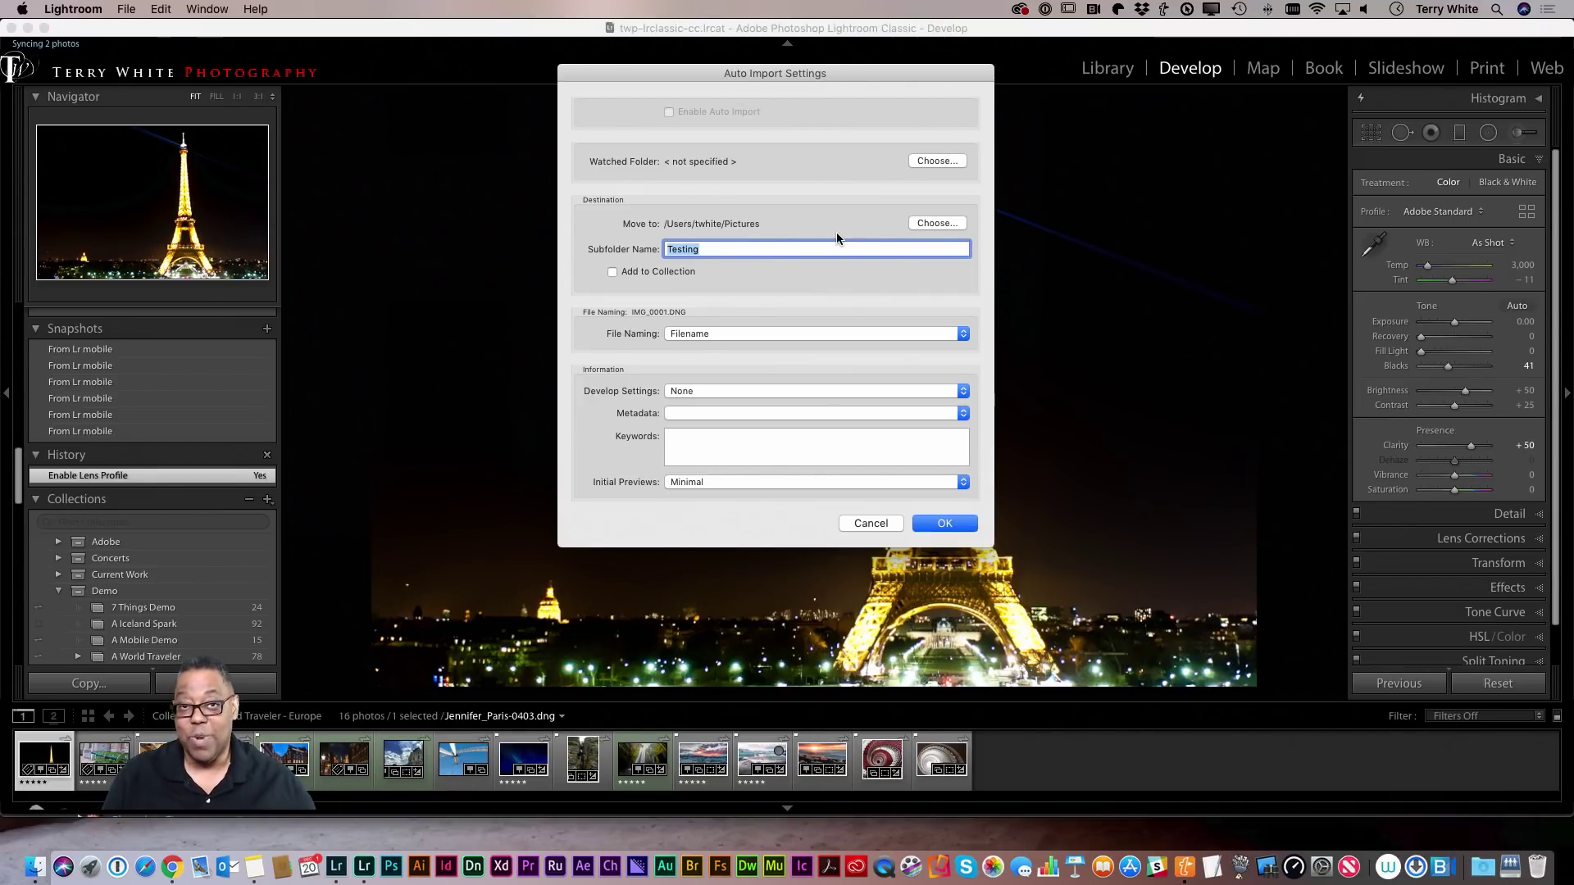
click(862, 523)
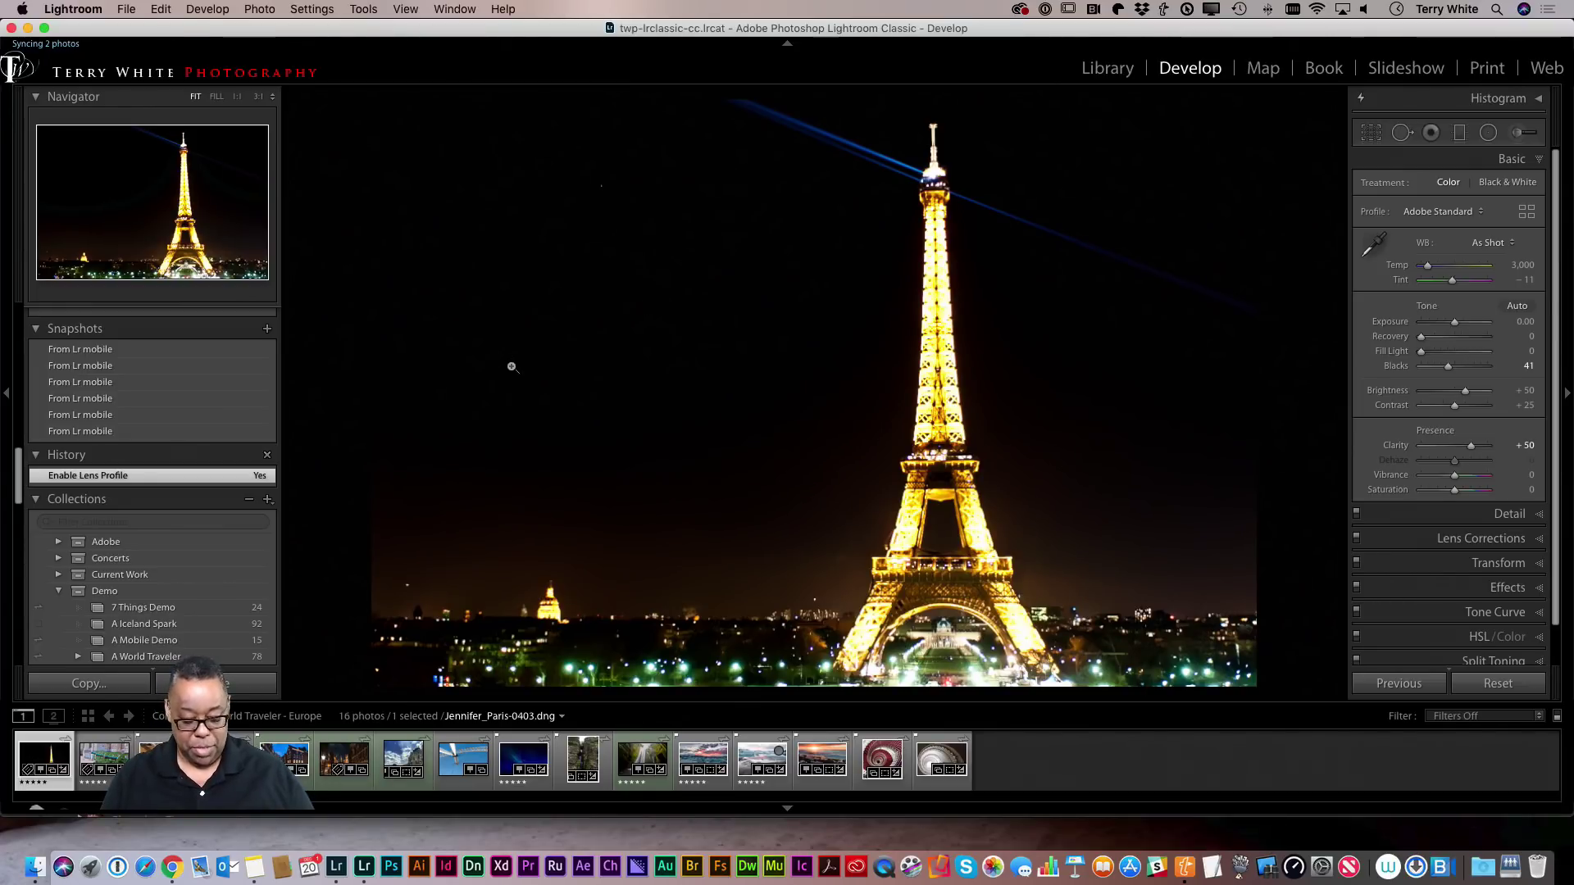
Open the Book module and review the photo book's page spreads in multi-page view.
key(g)
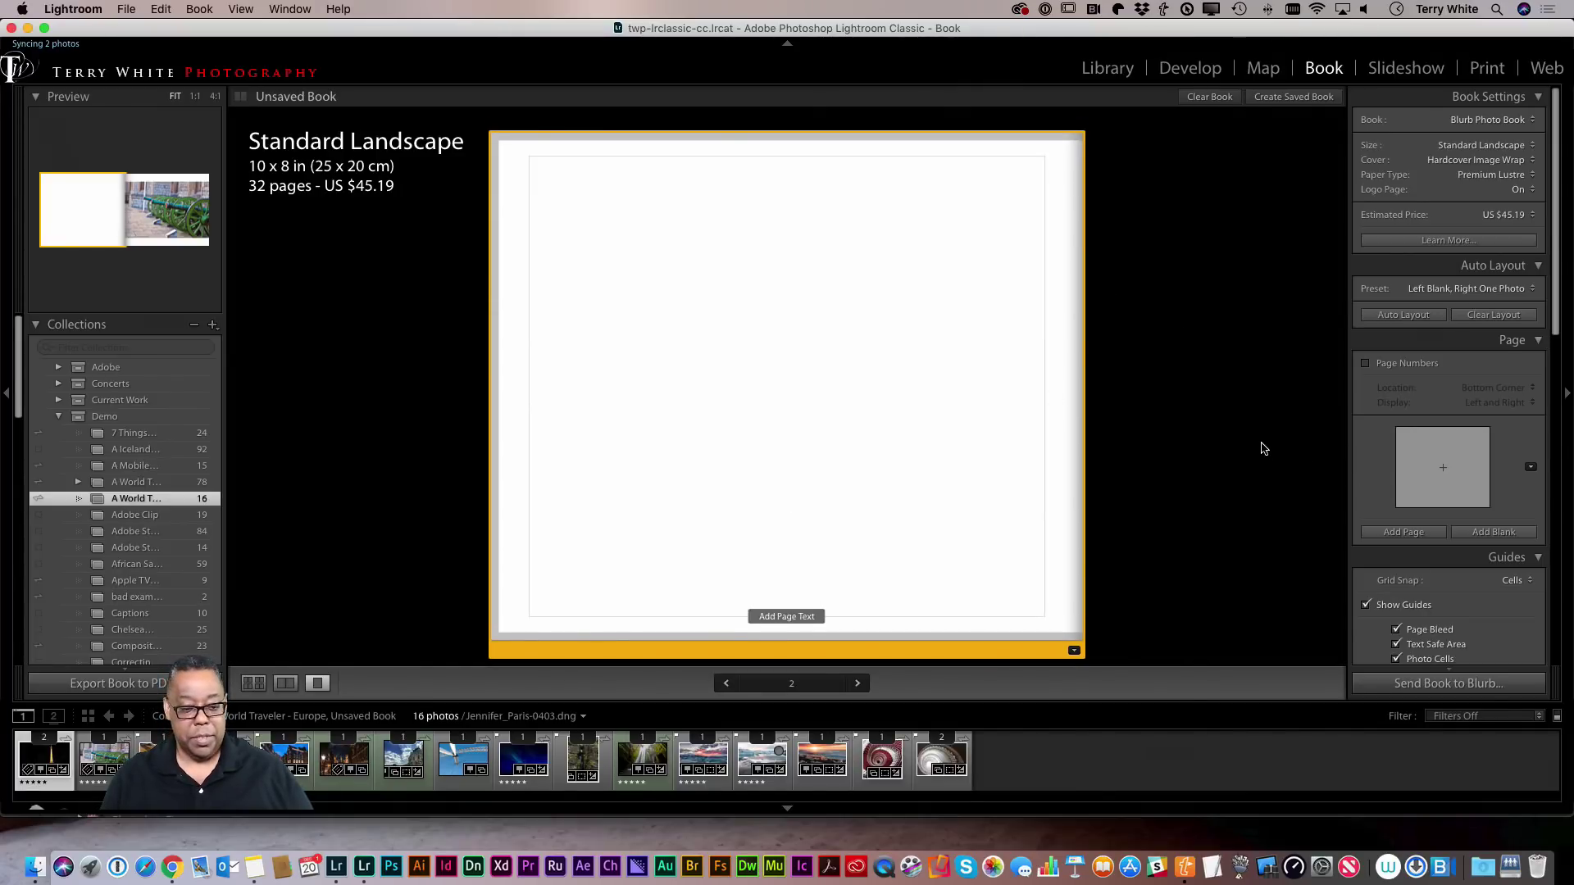
click(255, 685)
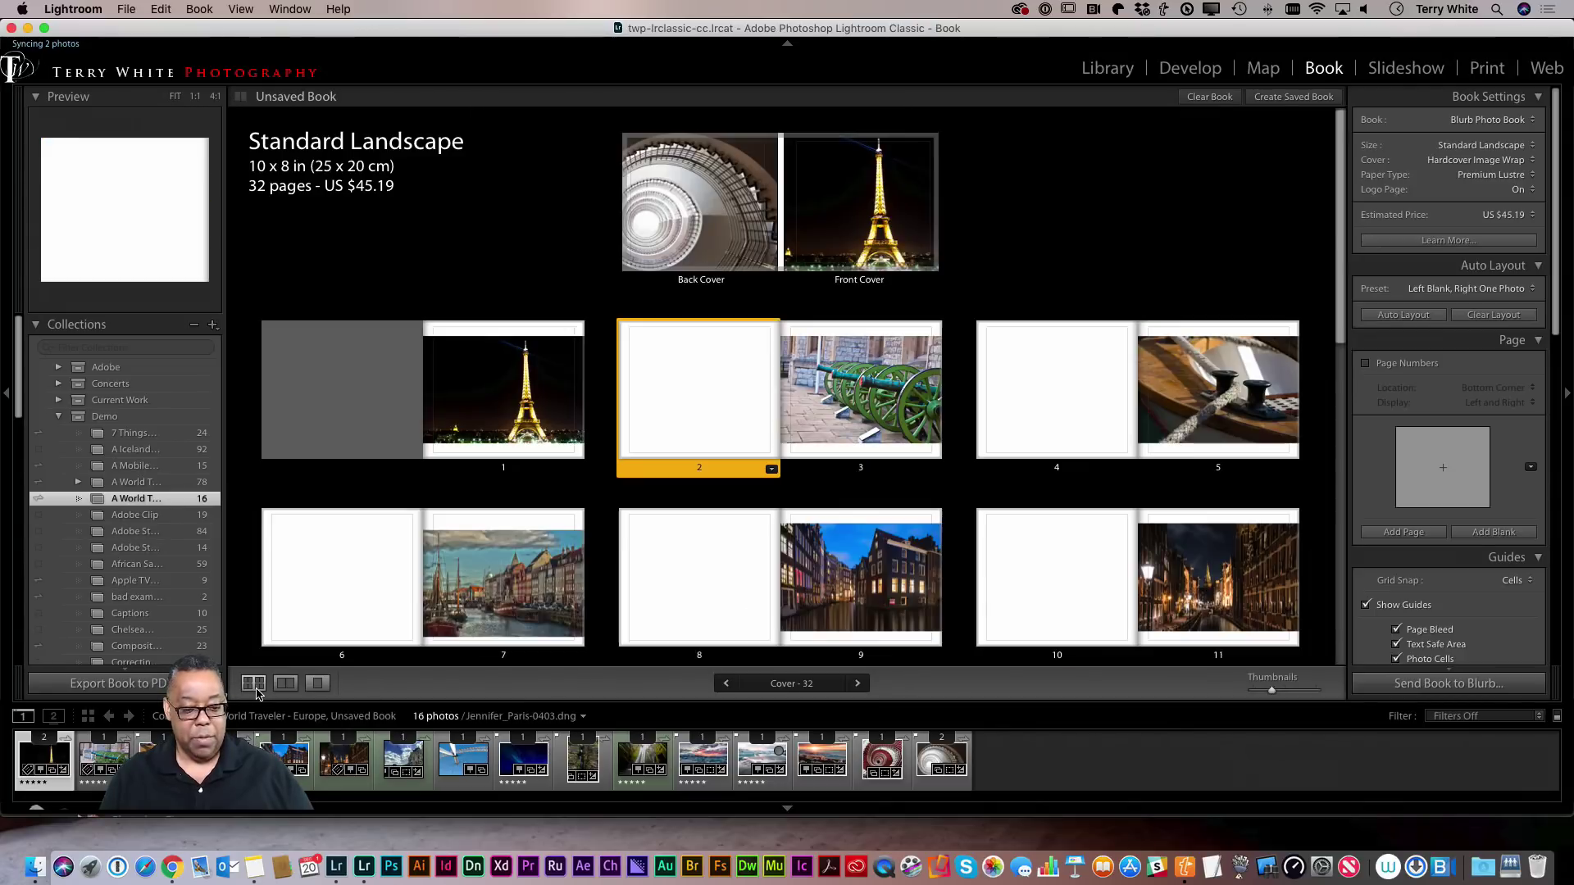
scroll(583, 578, down, 8)
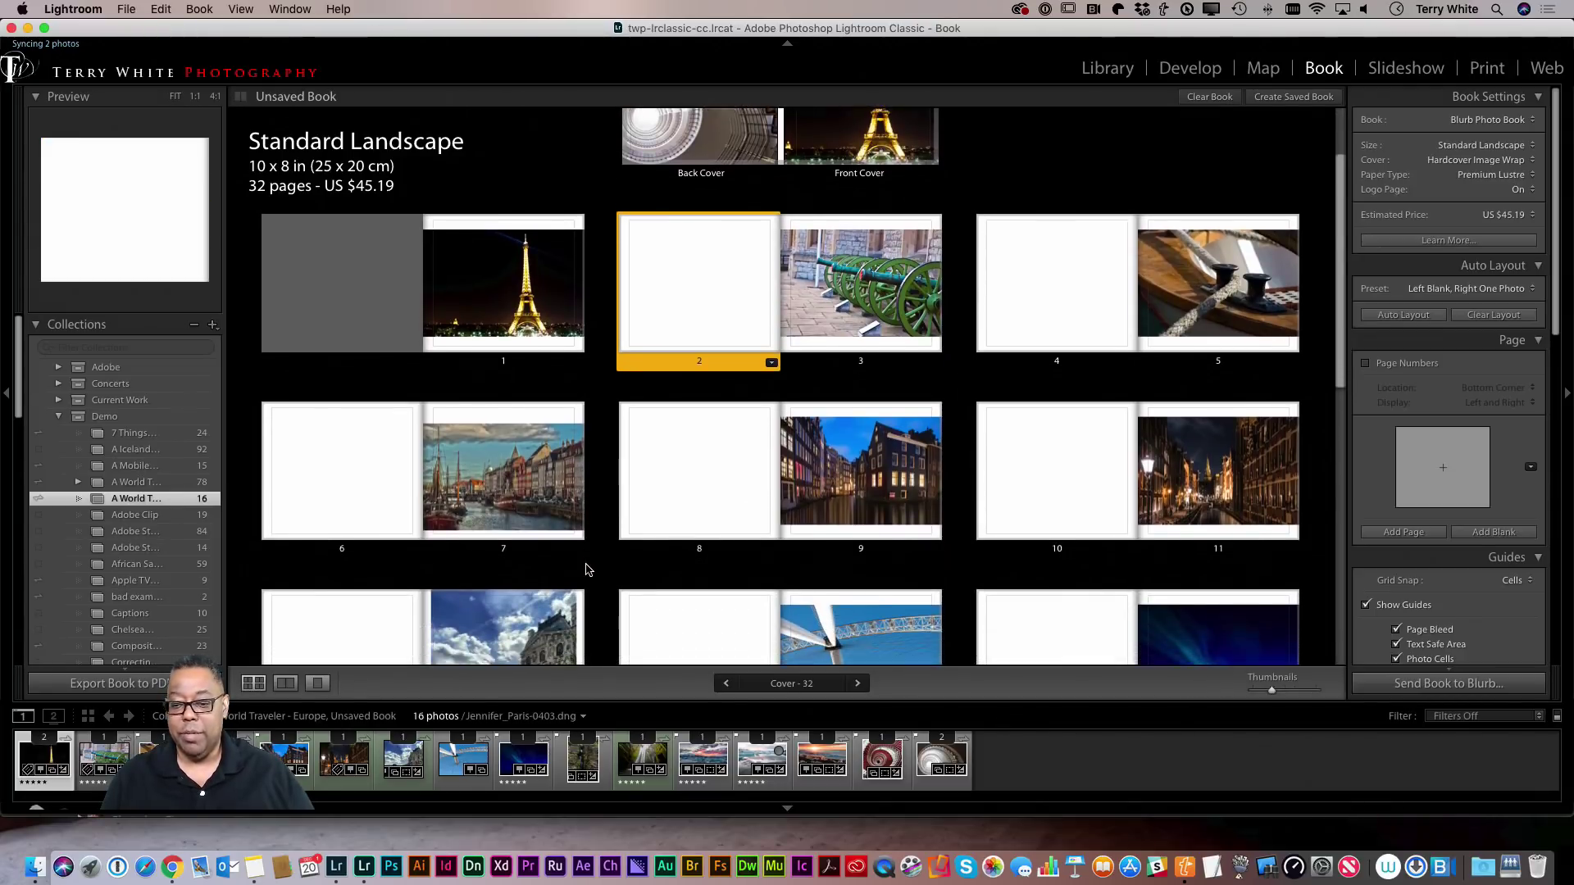
scroll(586, 569, down, 5)
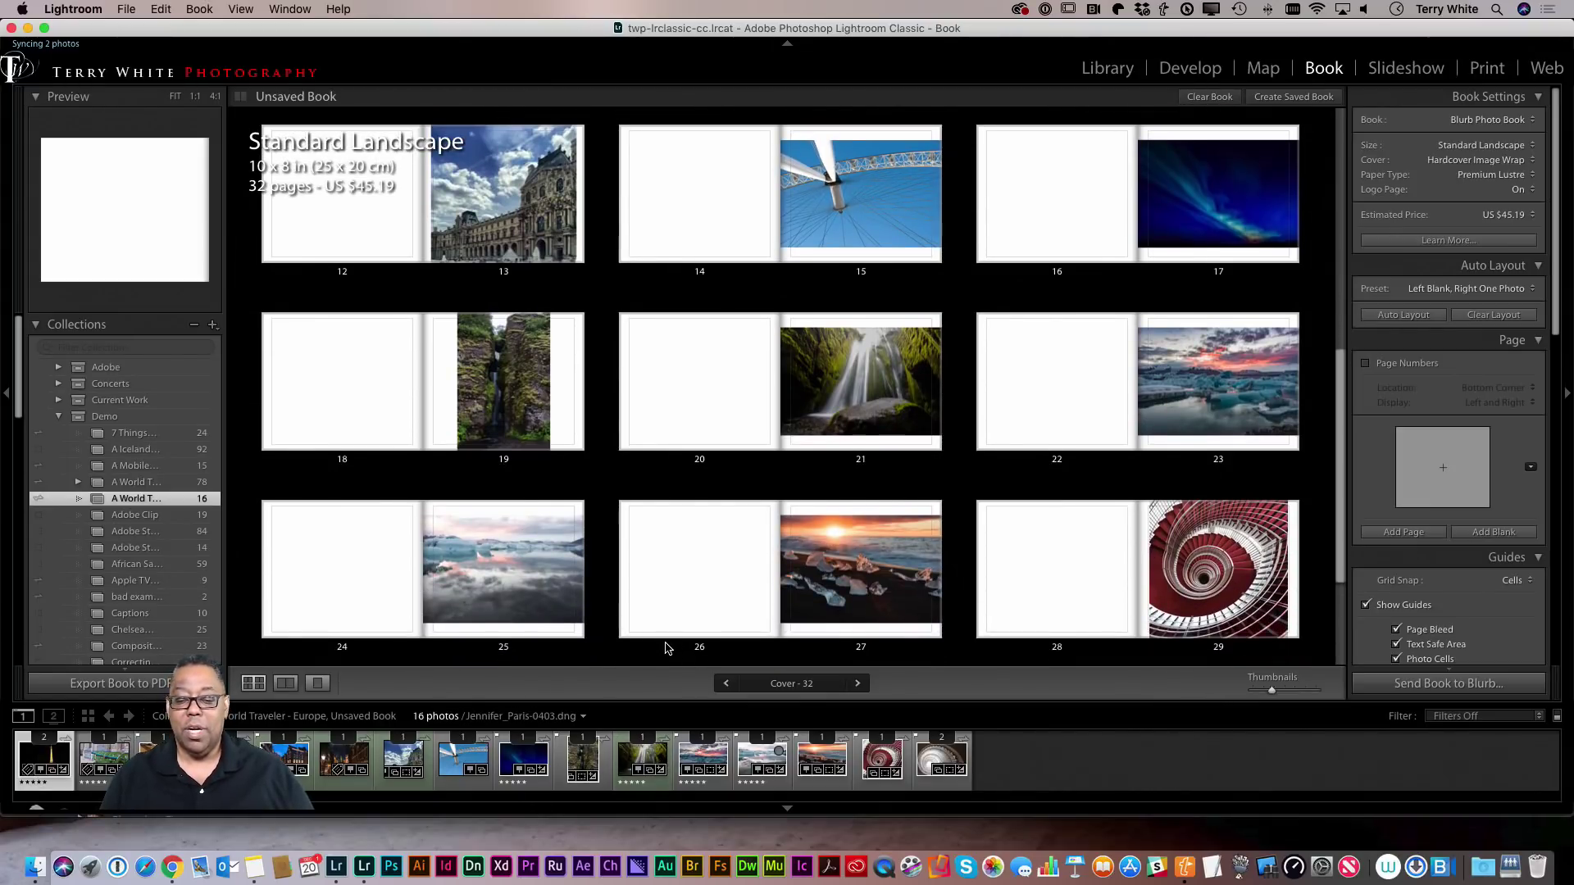
Apply a one-photo layout with margins to page 2 and shrink its photo cell to a small square in the page's upper-left area.
scroll(861, 532, up, 5)
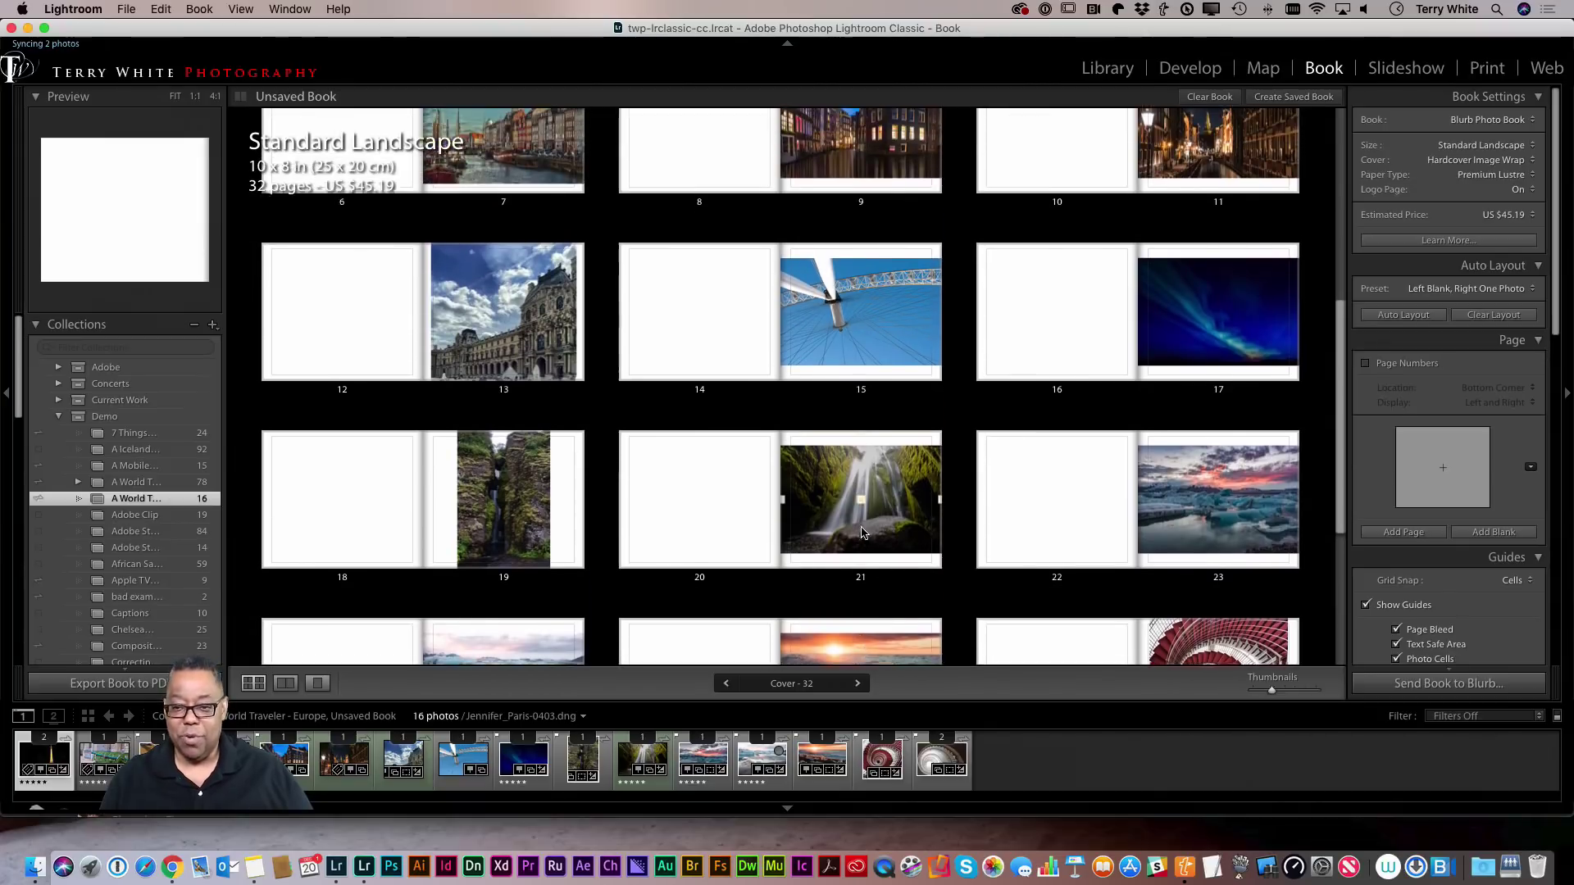
scroll(860, 533, up, 3)
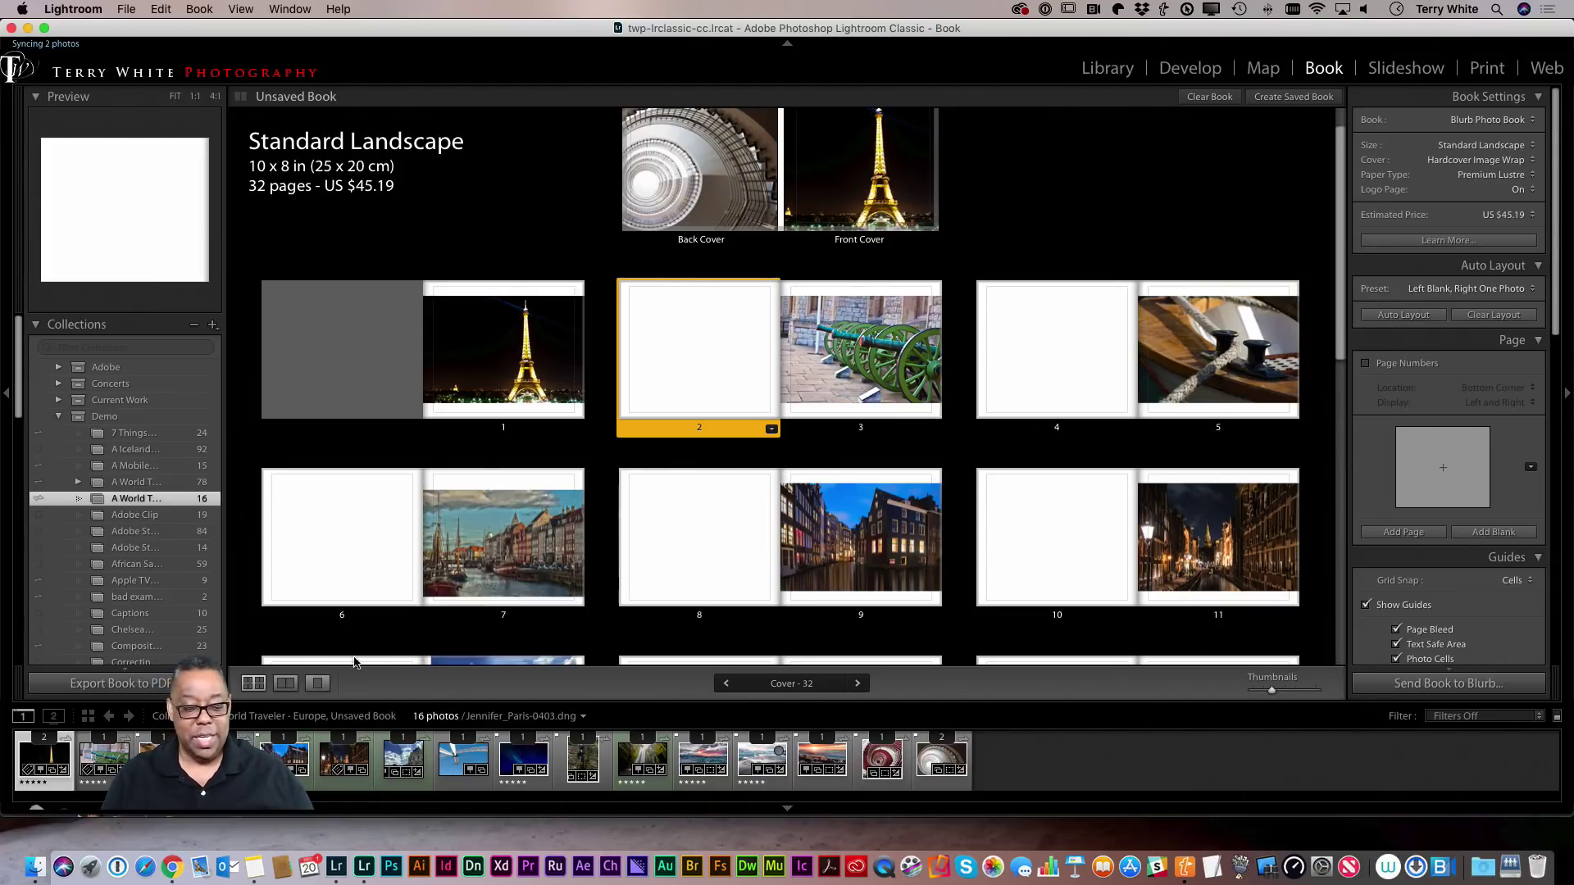
double_click(721, 381)
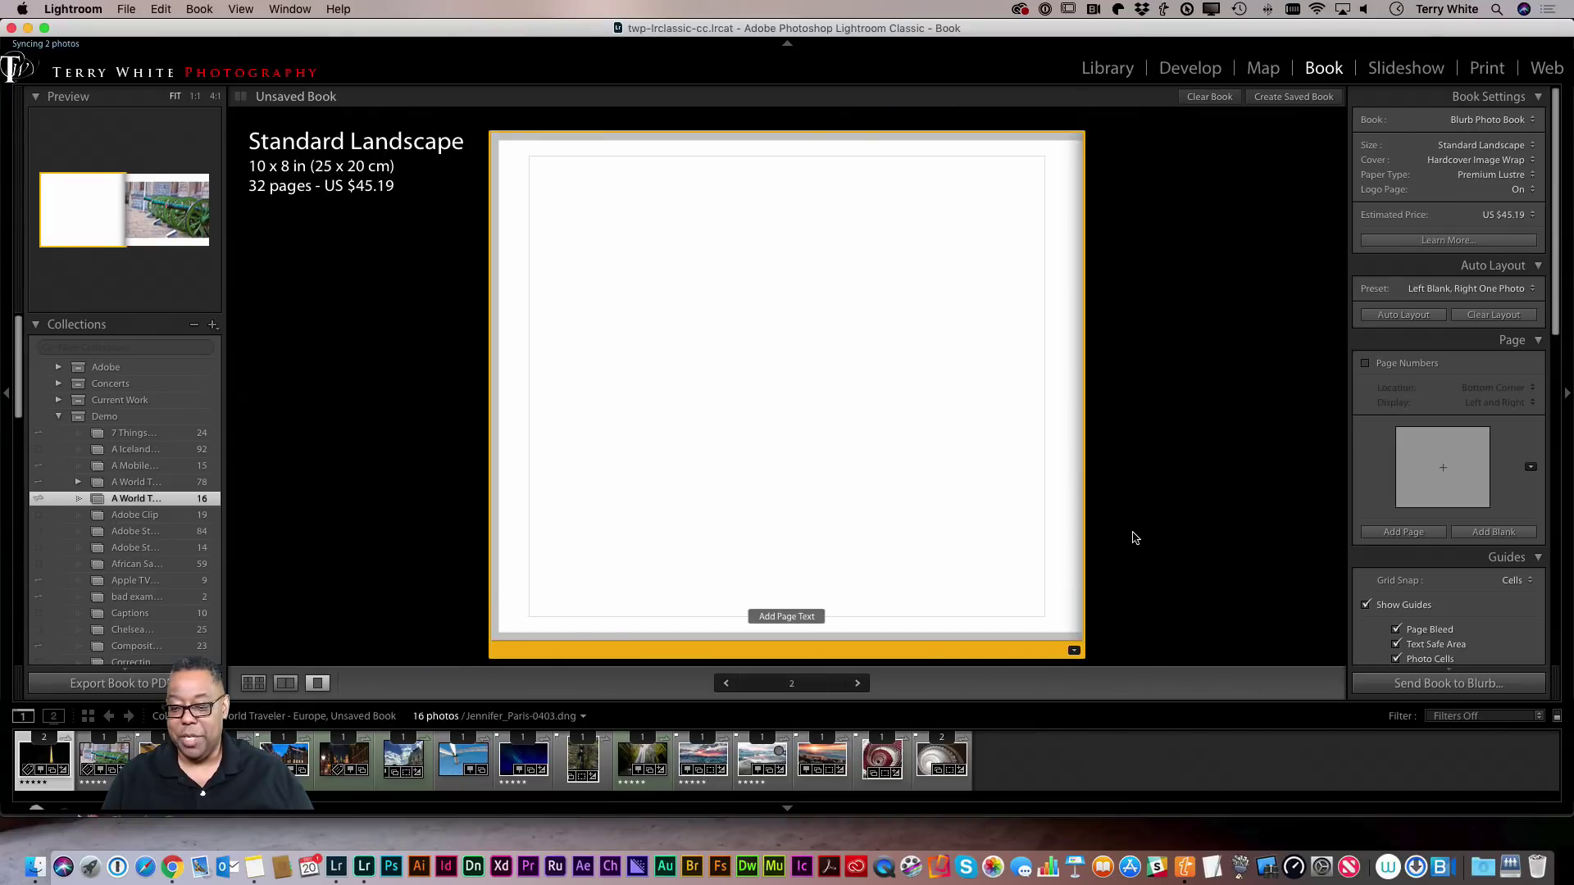
click(1530, 469)
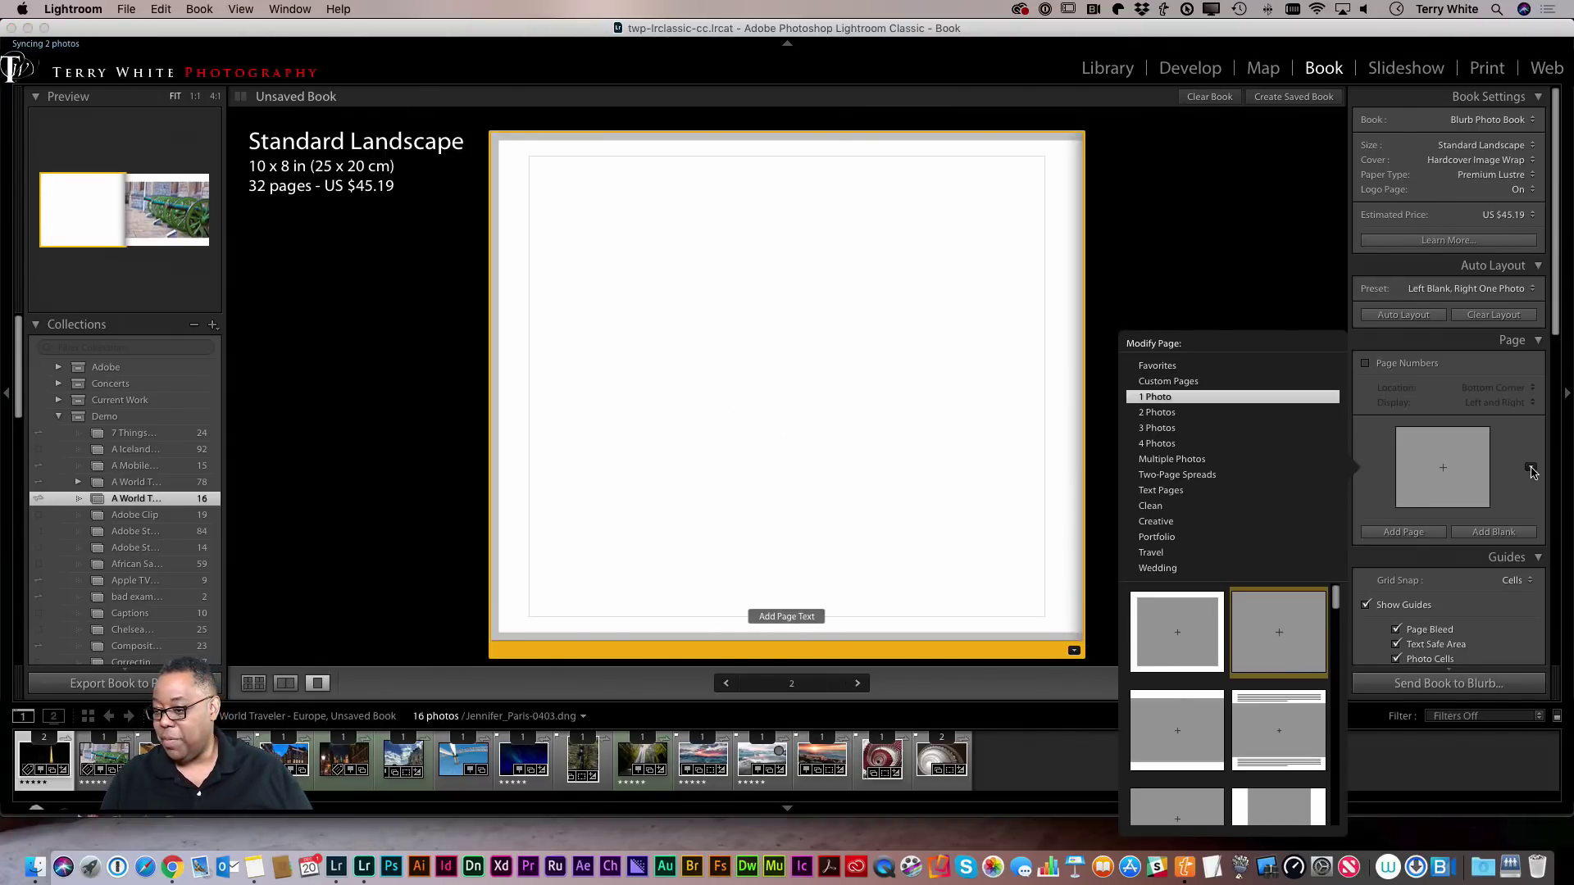
click(1179, 647)
click(951, 588)
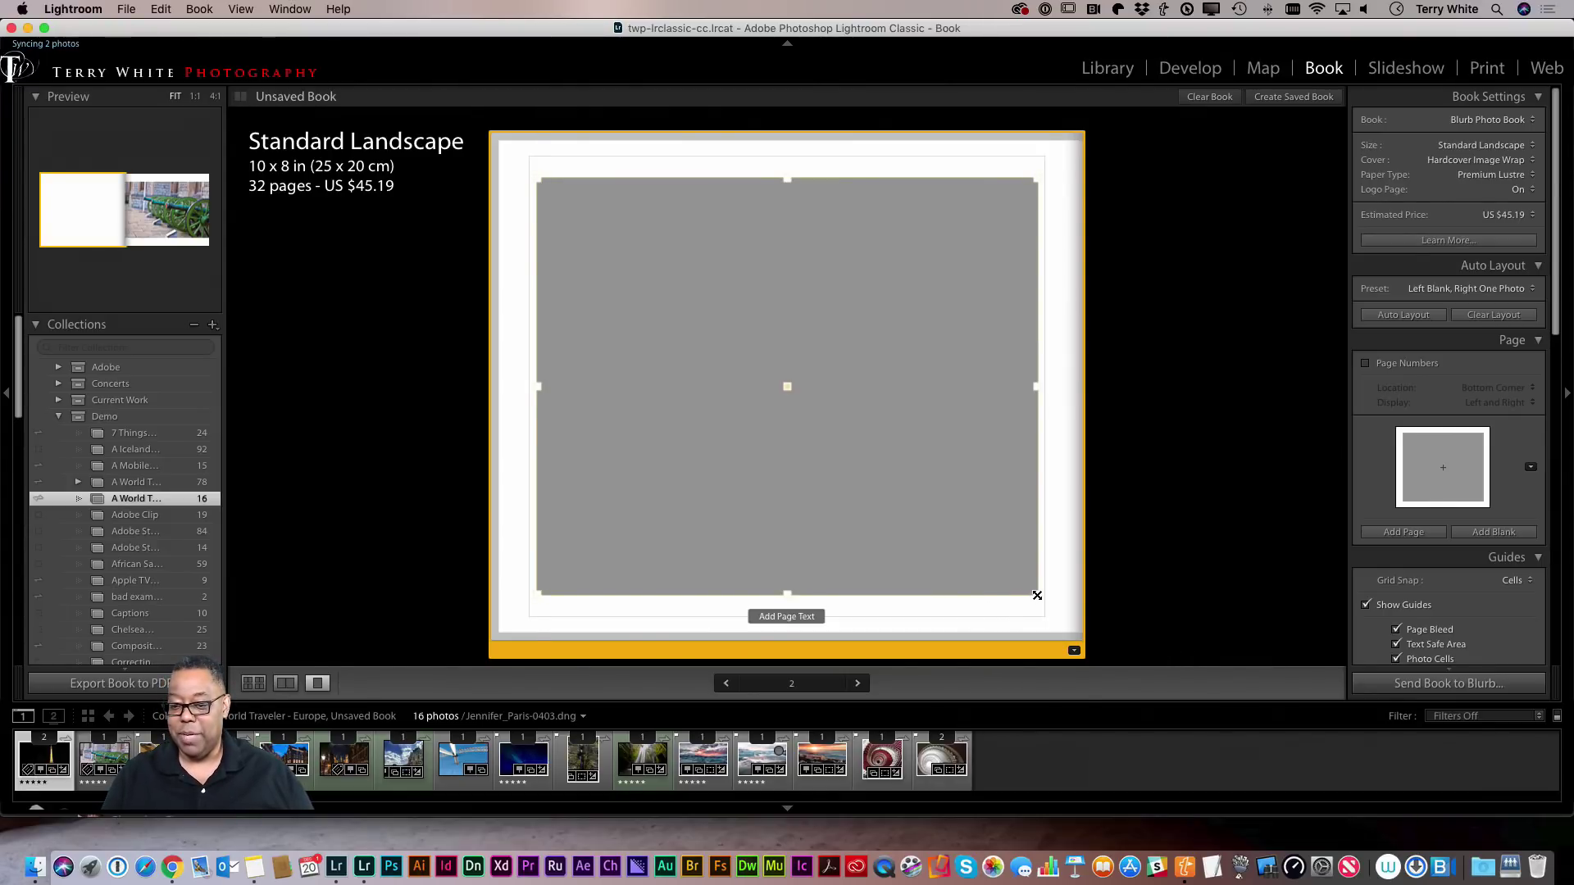
drag(1036, 596, 736, 378)
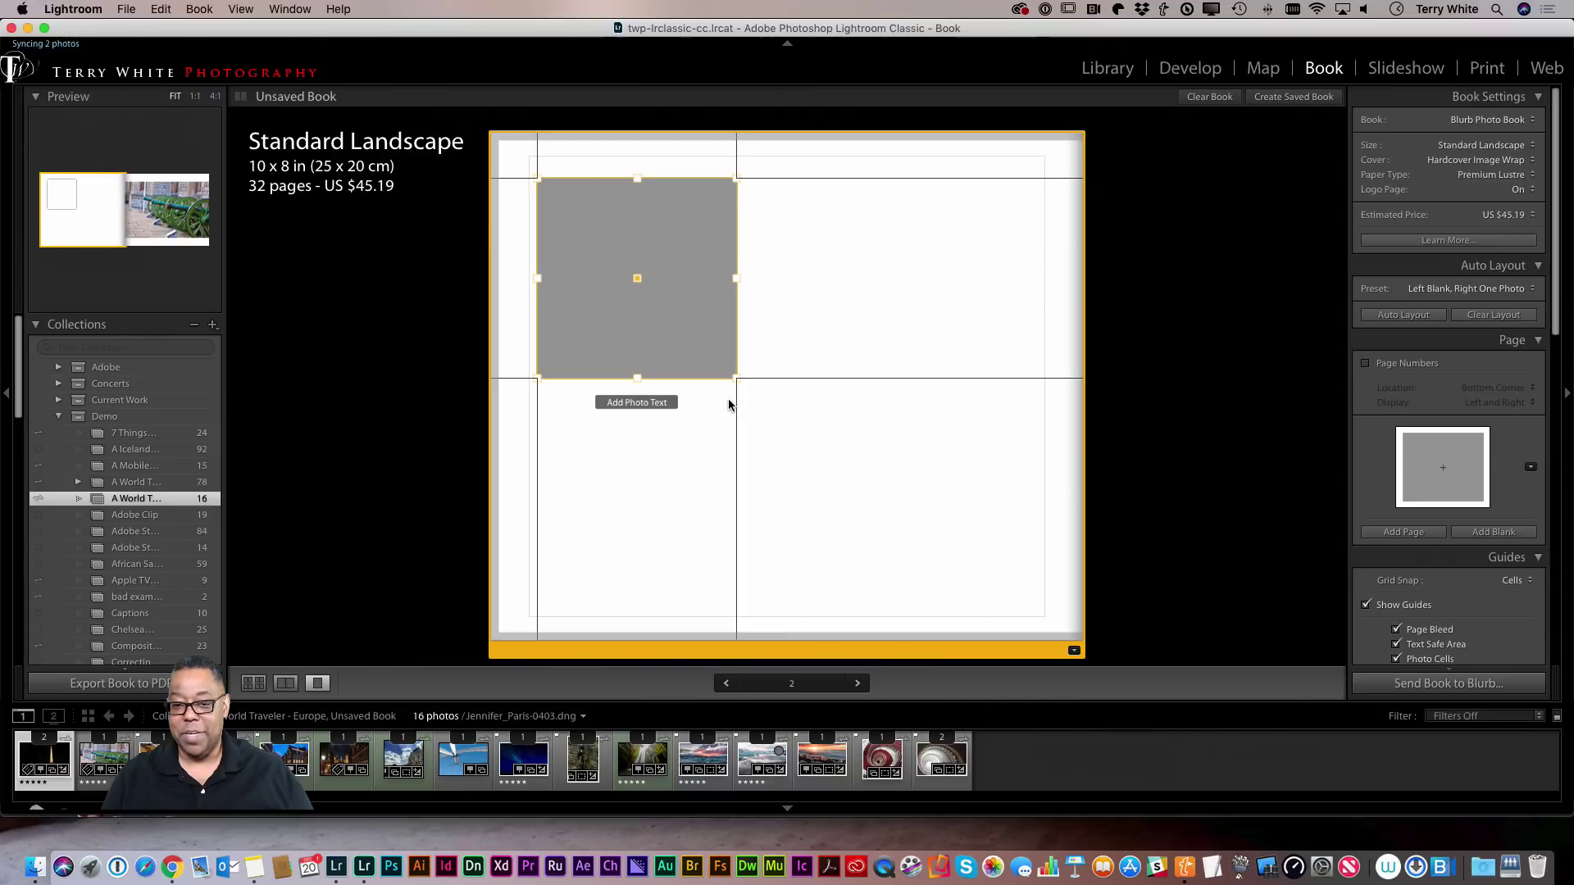
mouse_move(632, 278)
mouse_down()
mouse_move(685, 366)
mouse_move(638, 311)
mouse_move(661, 279)
mouse_up()
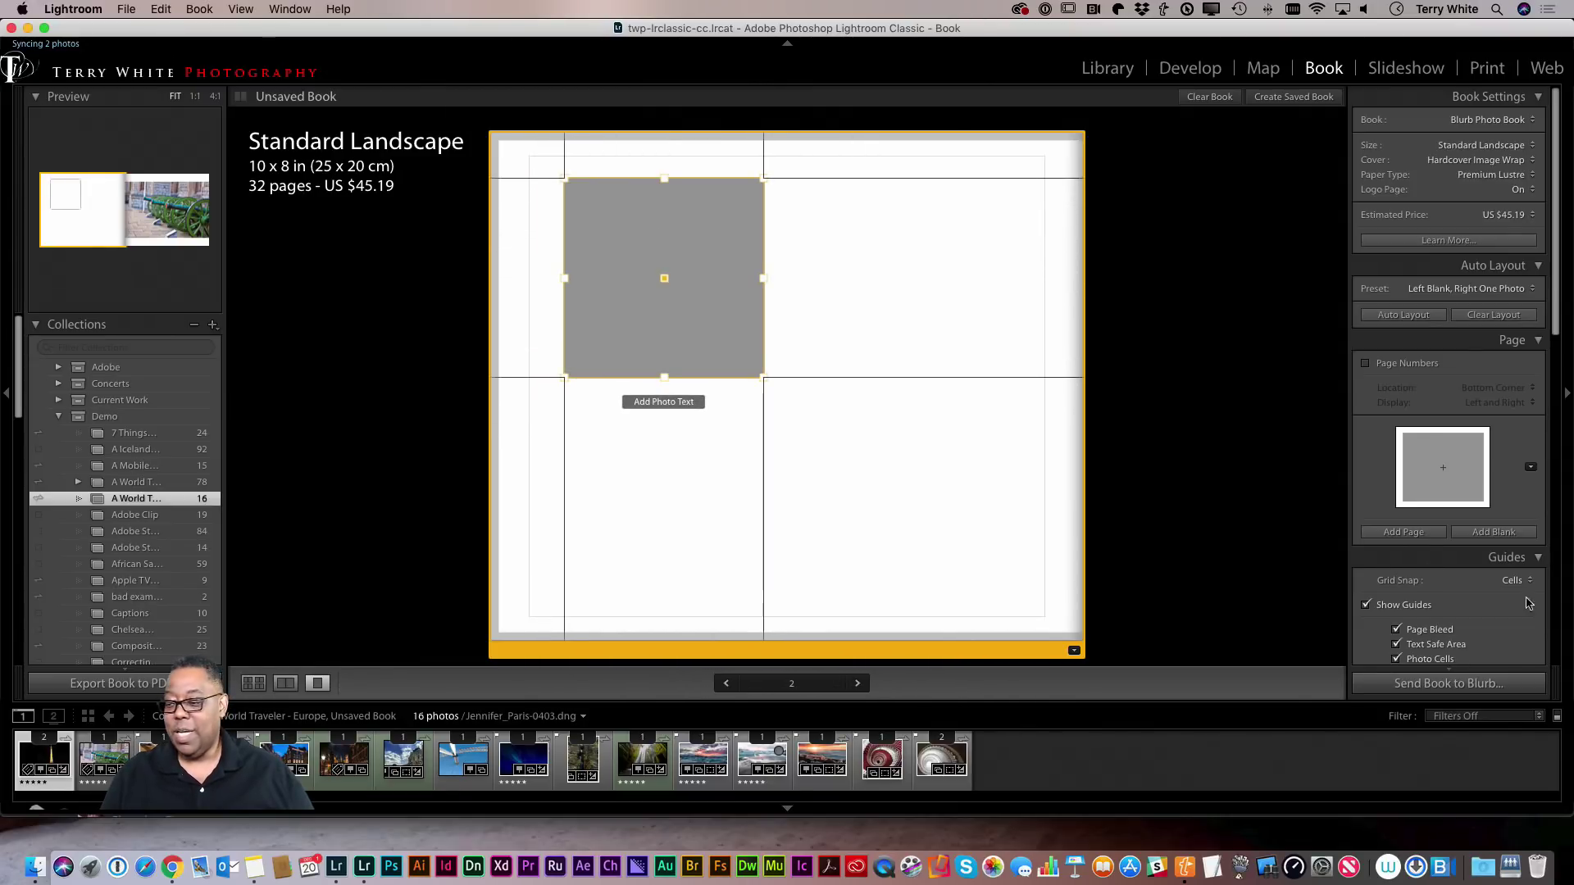
Turn on the page grid guide and move the photo cell to the upper-right area of the page.
scroll(1533, 574, down, 5)
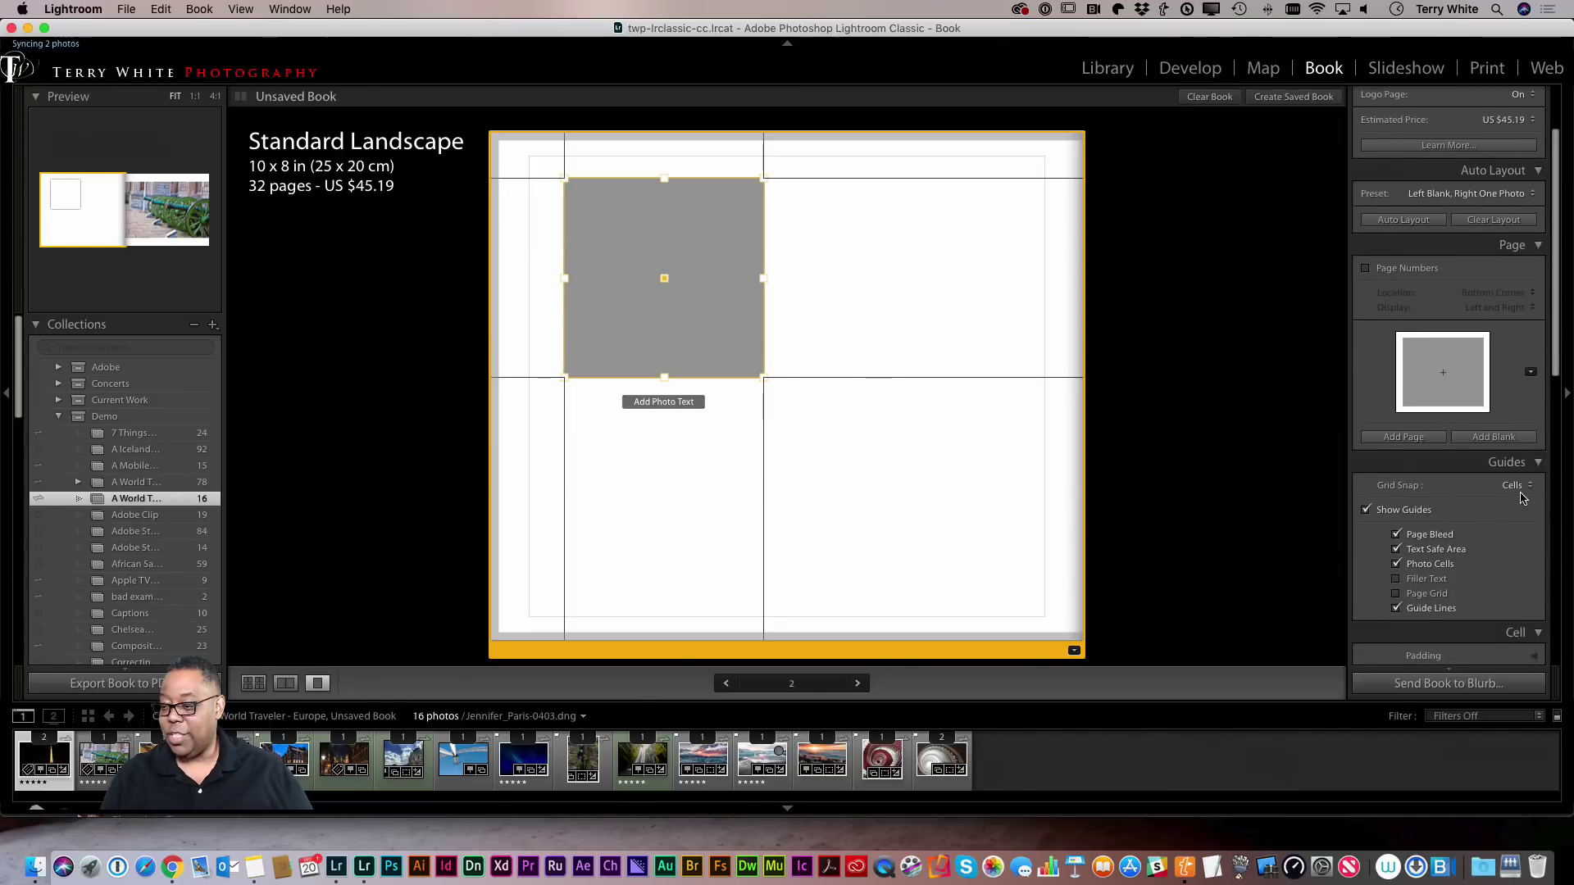
click(1515, 485)
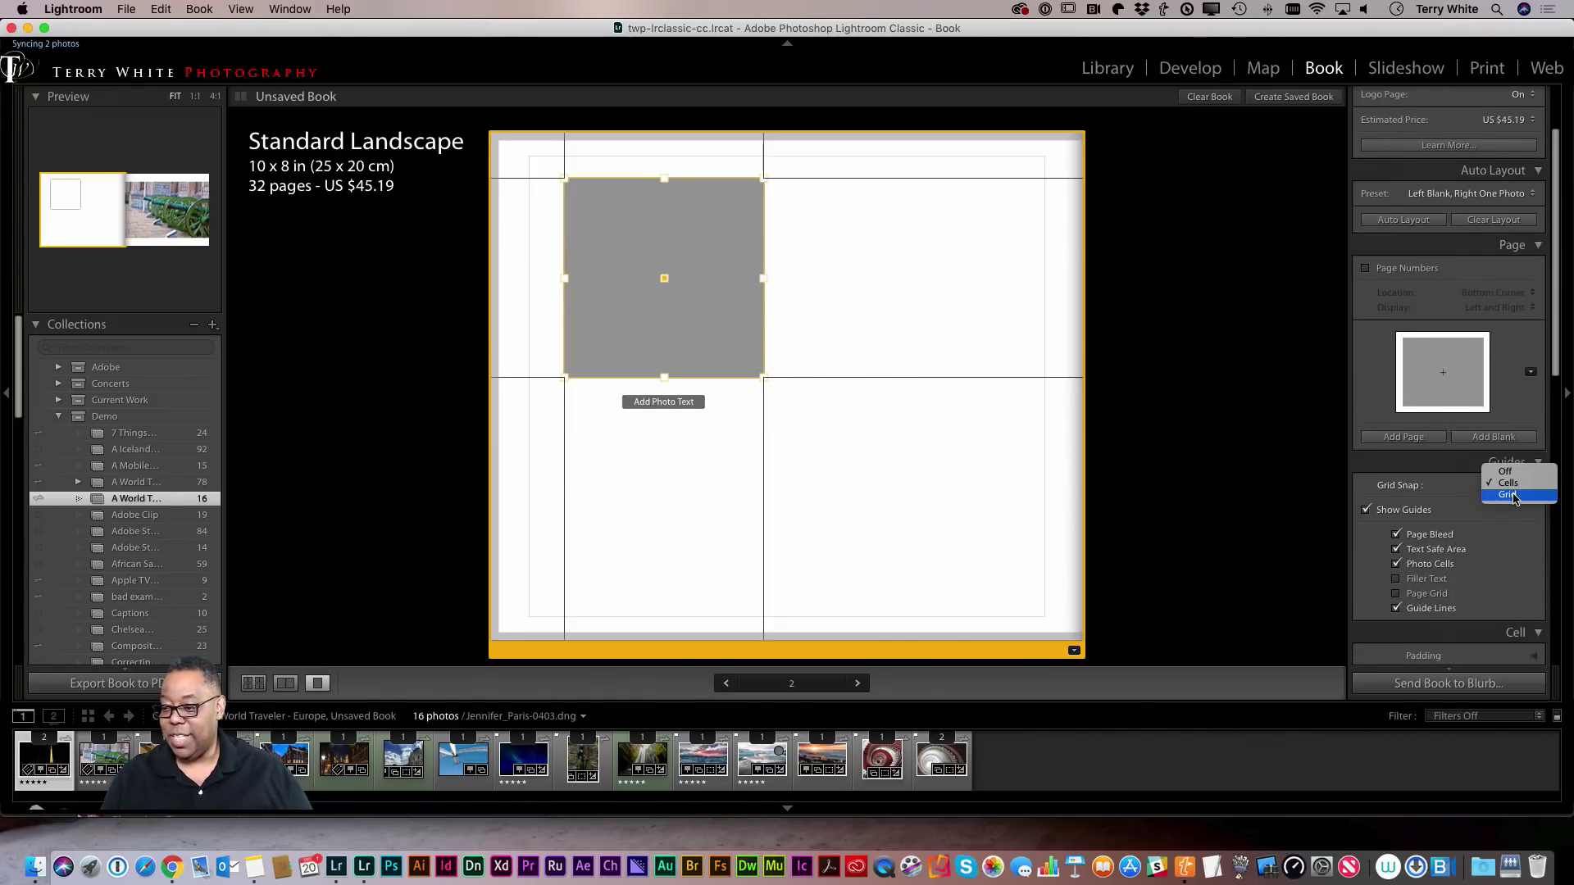
click(1498, 544)
click(1426, 593)
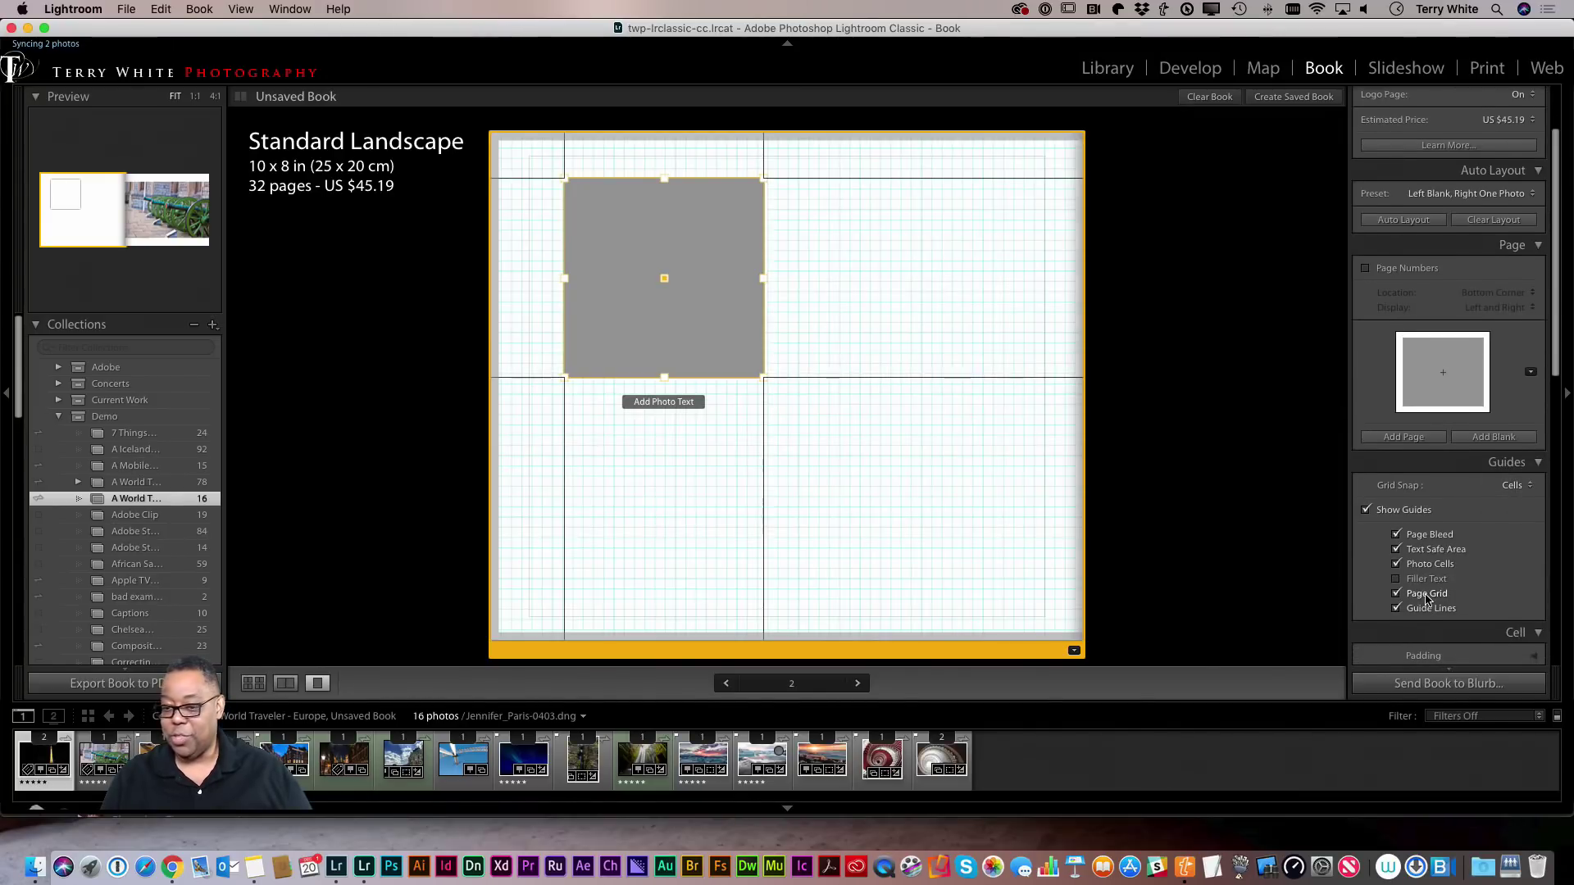
drag(668, 273, 925, 261)
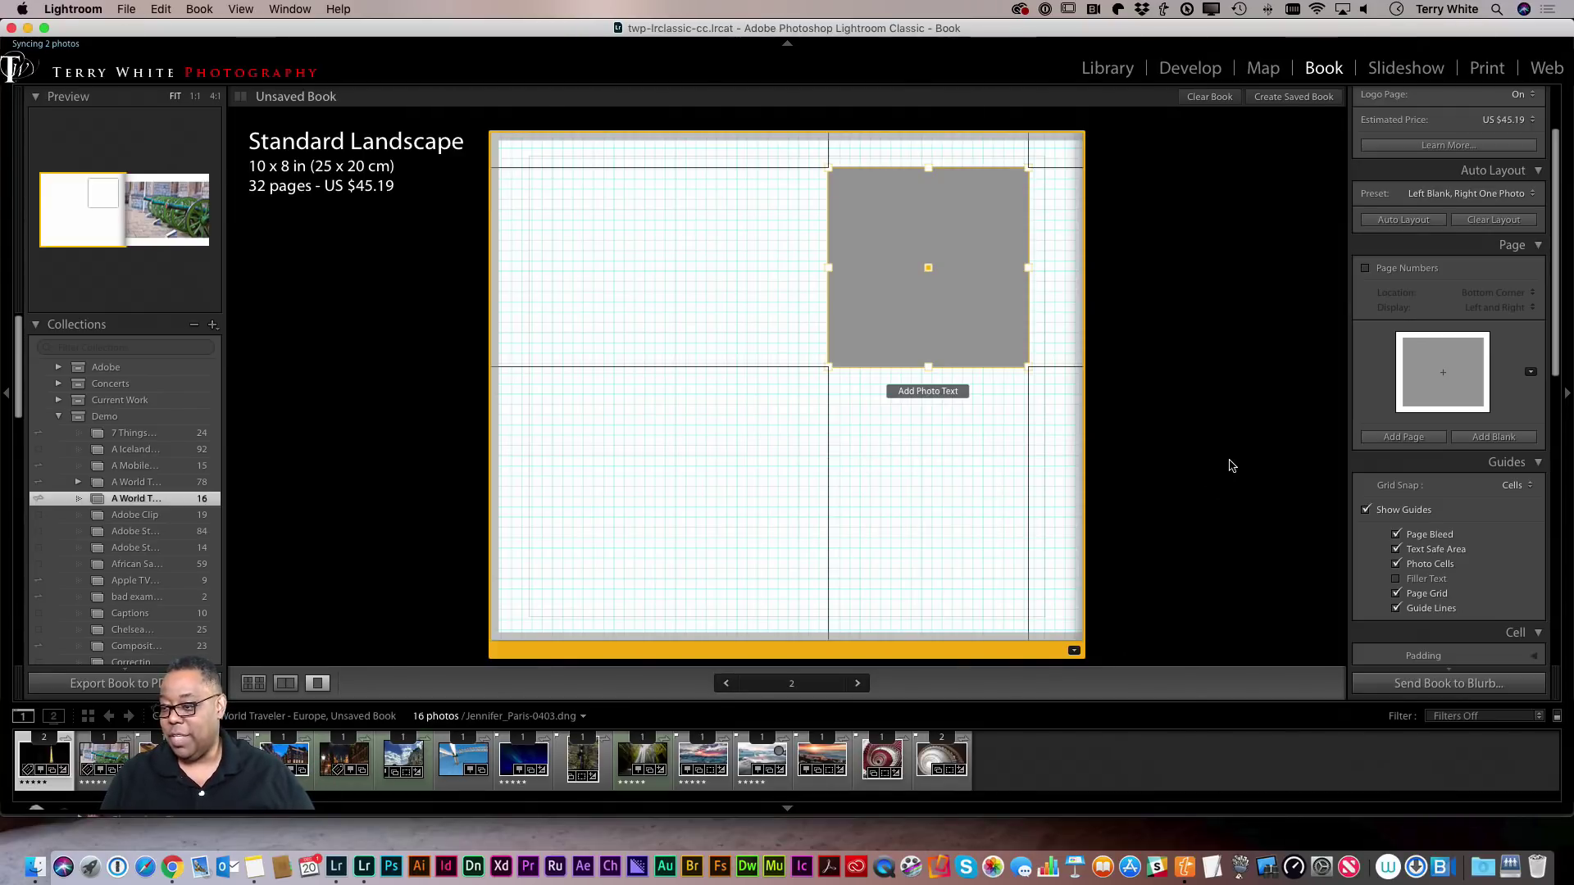
Add a second photo cell to the page and place it centered below the first cell.
right_click(649, 438)
mouse_move(771, 441)
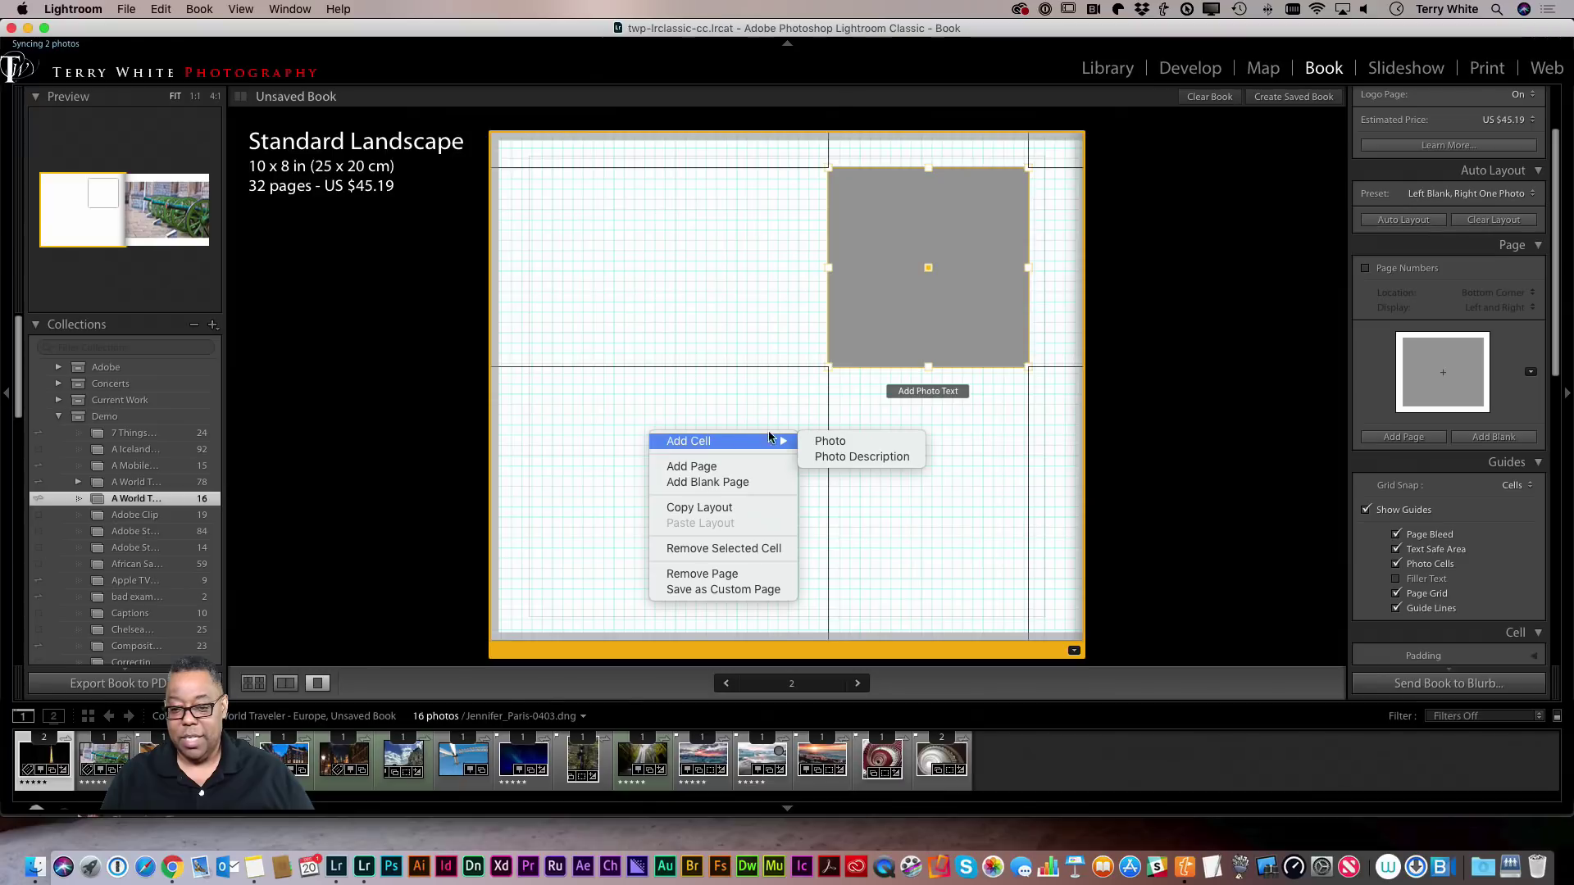
click(838, 441)
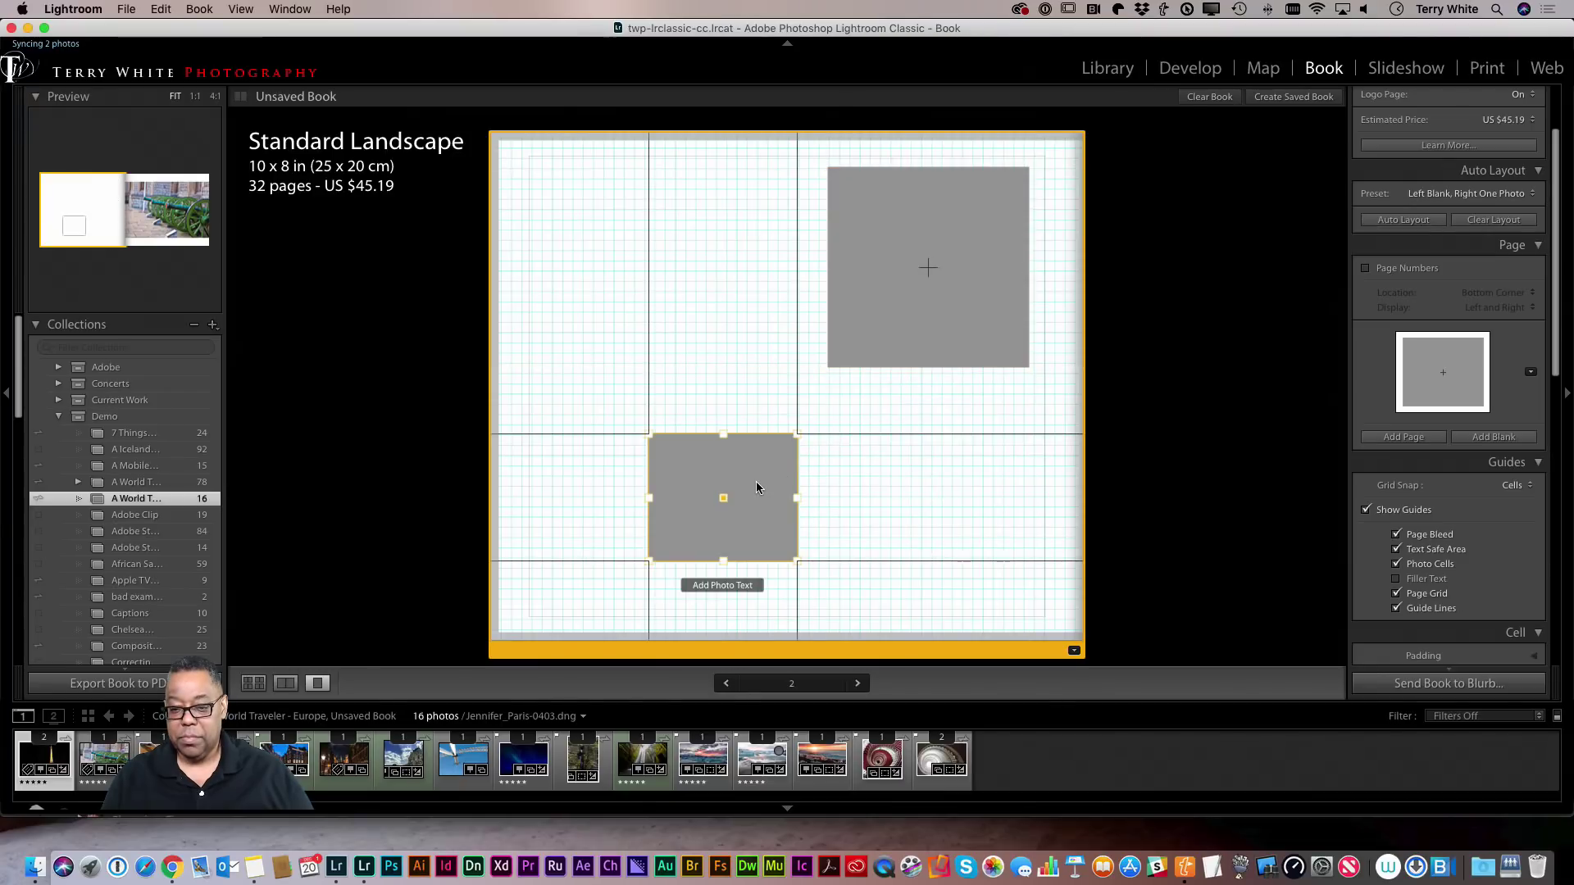
drag(721, 485, 931, 477)
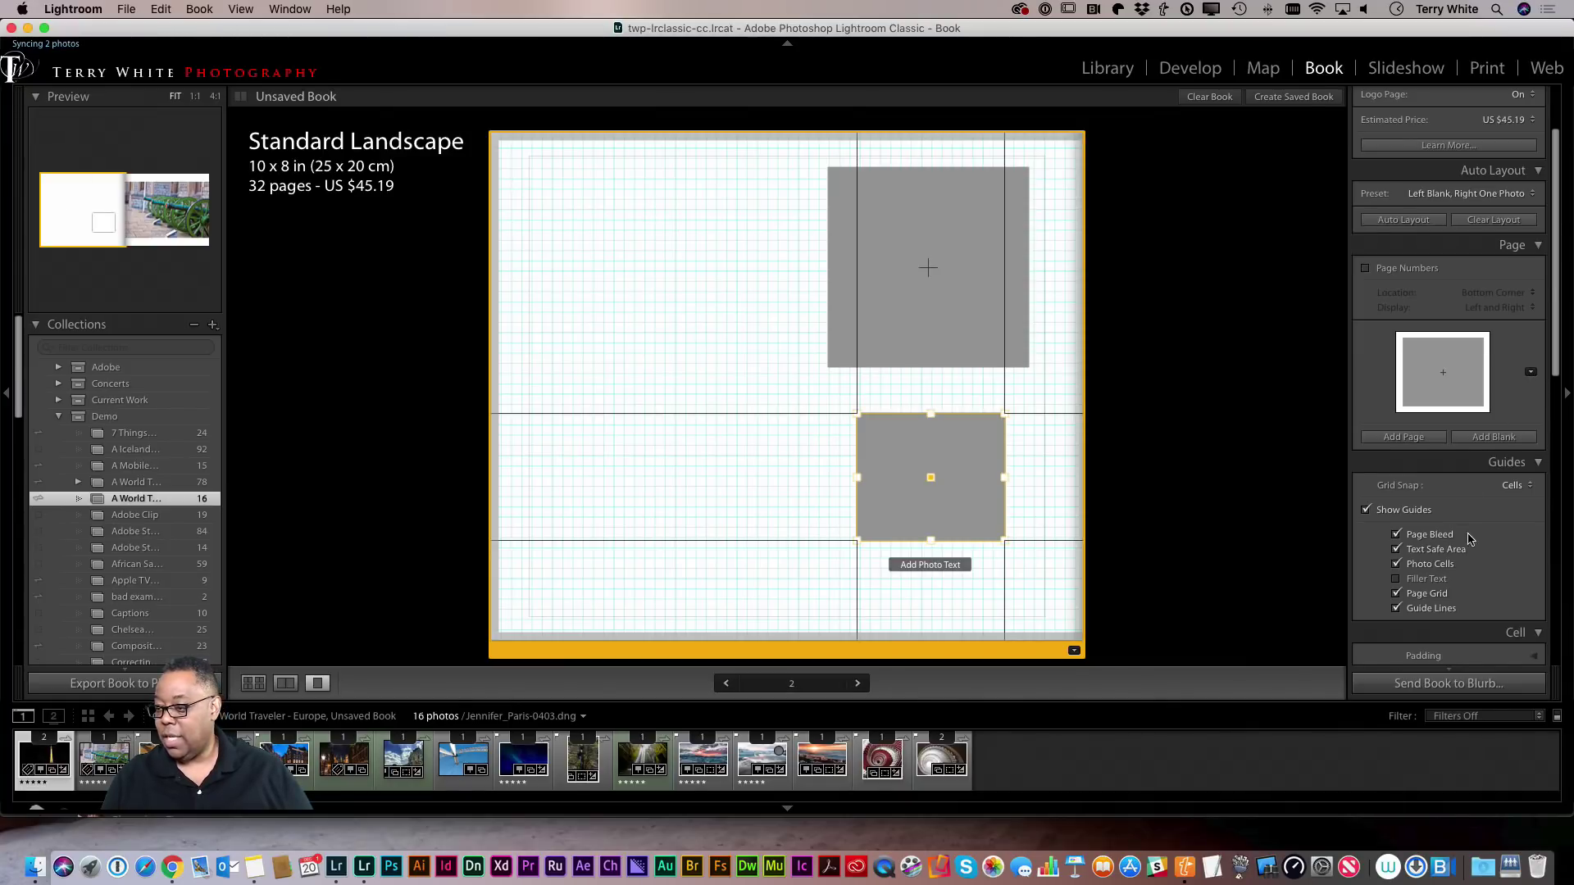
Set Grid Snap to Grid and move both photo cells toward the page's left side so their left edges line up.
click(1514, 485)
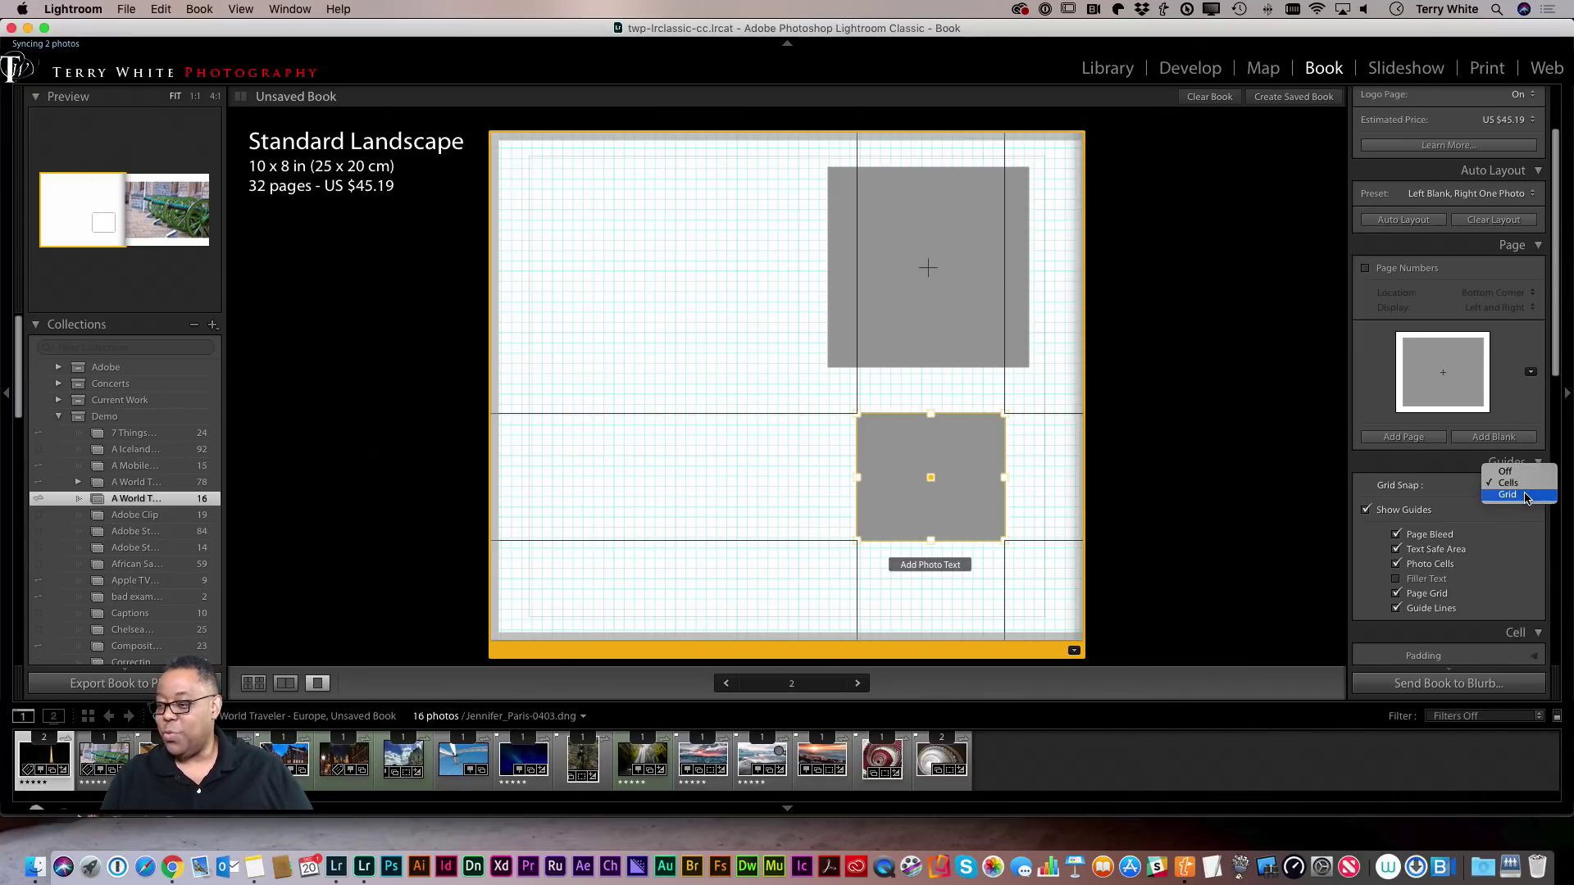
click(1525, 495)
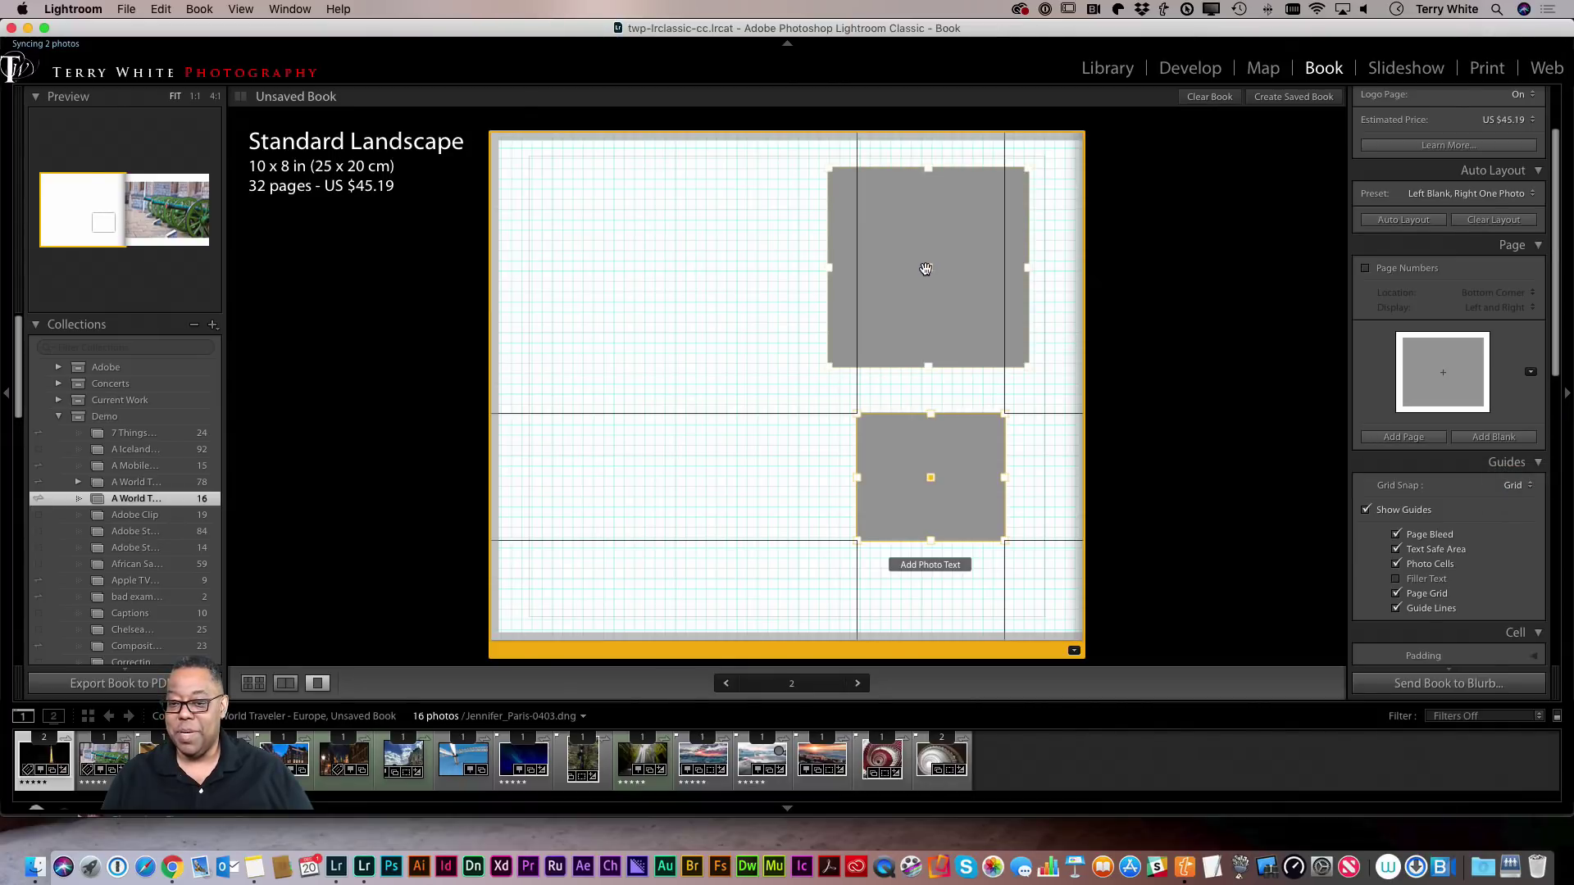
drag(925, 269, 718, 264)
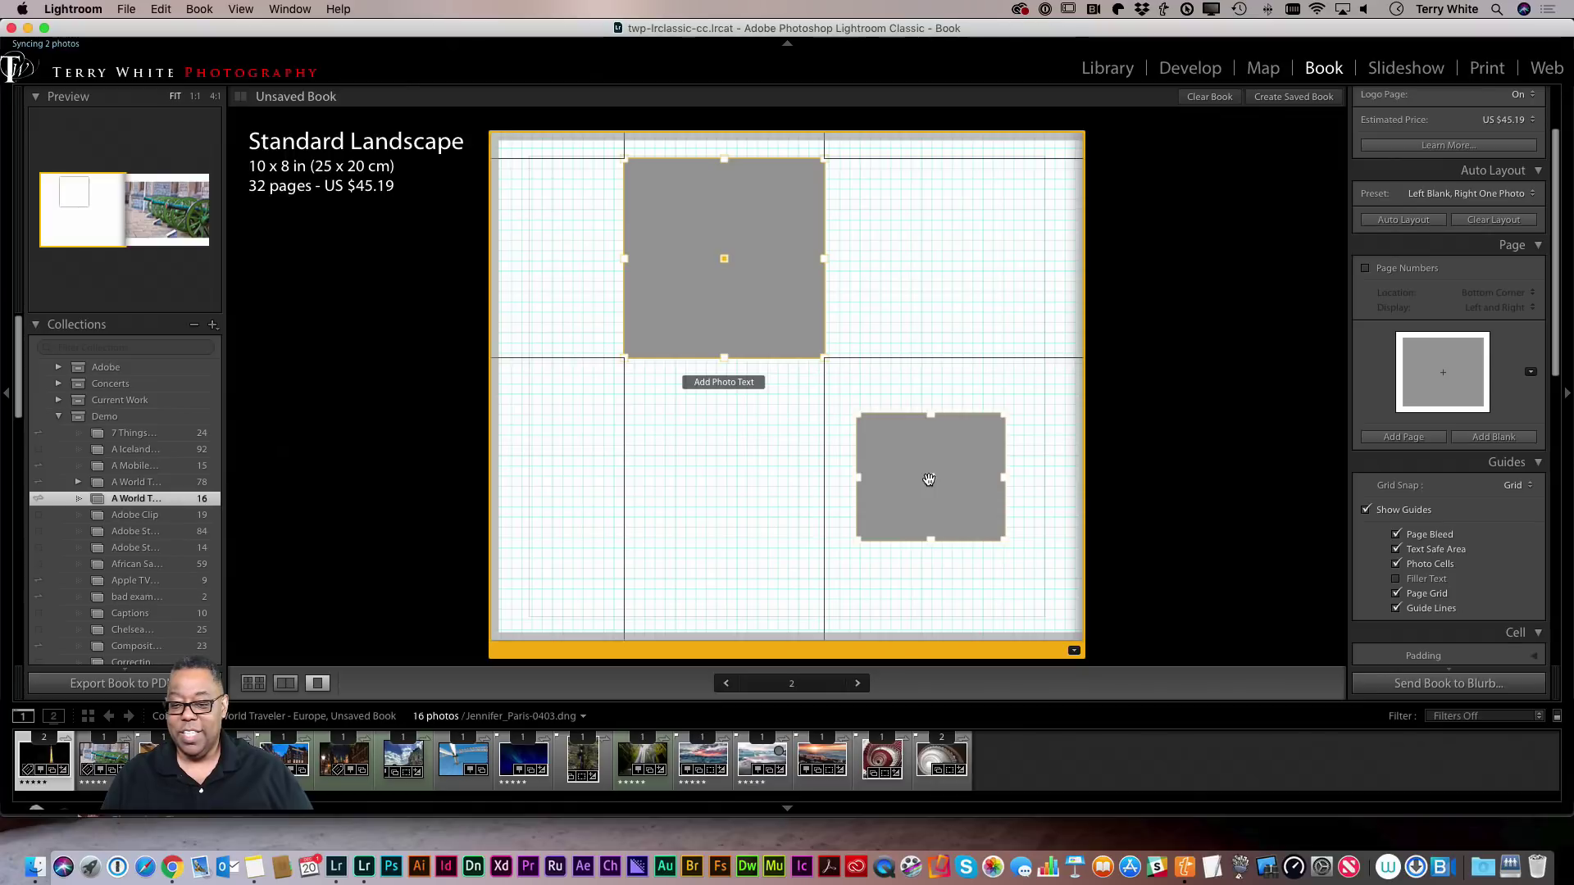
drag(927, 477, 697, 491)
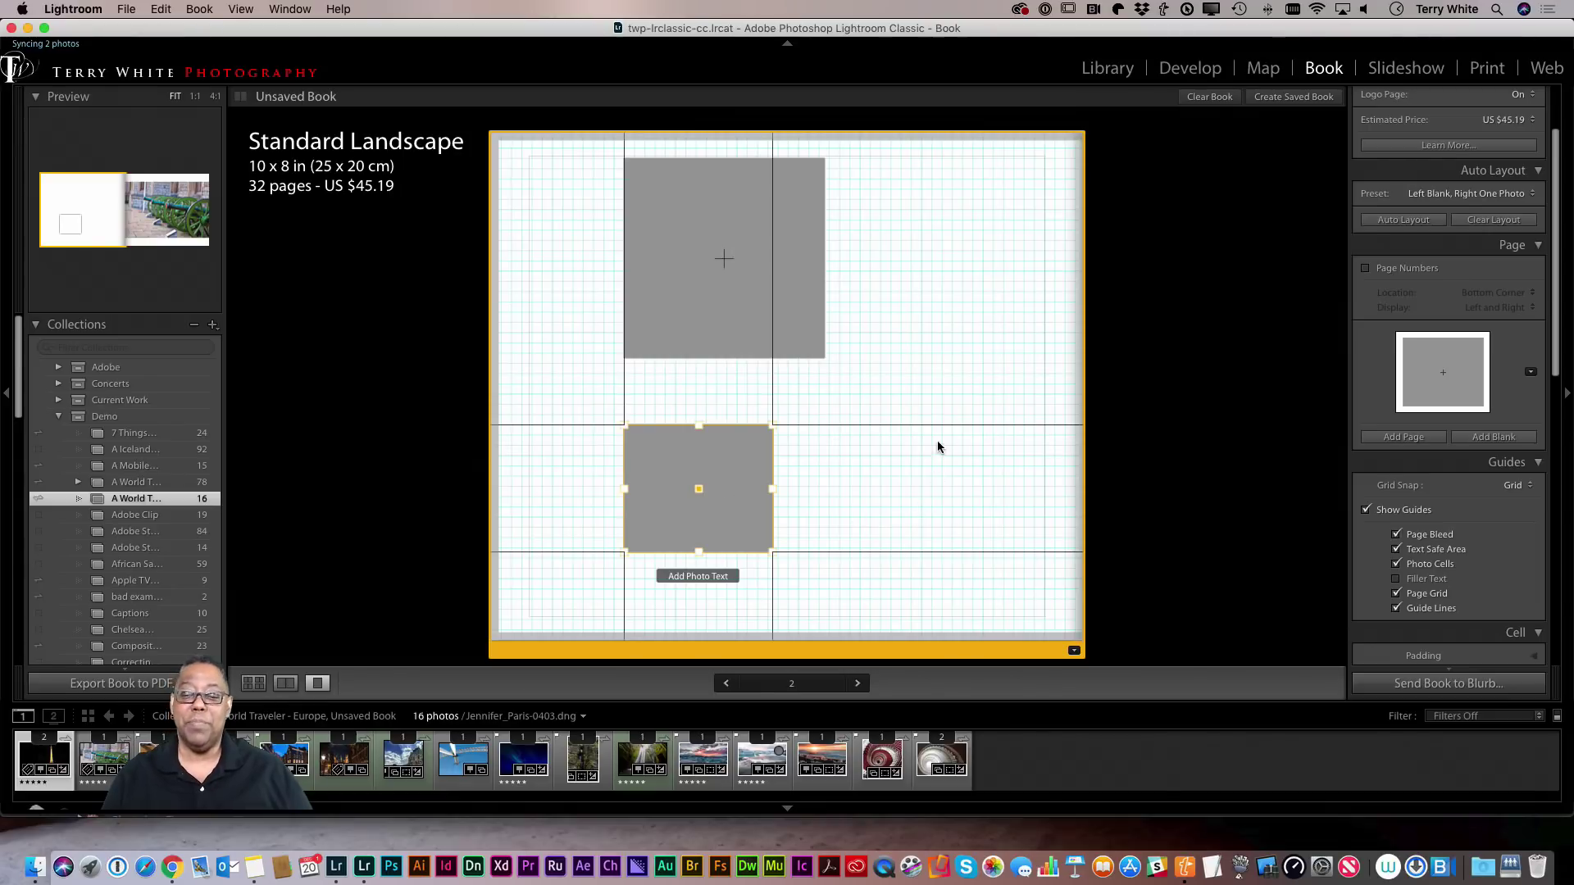
Move the larger photo cell along the grid to the page's upper-left margin.
click(927, 391)
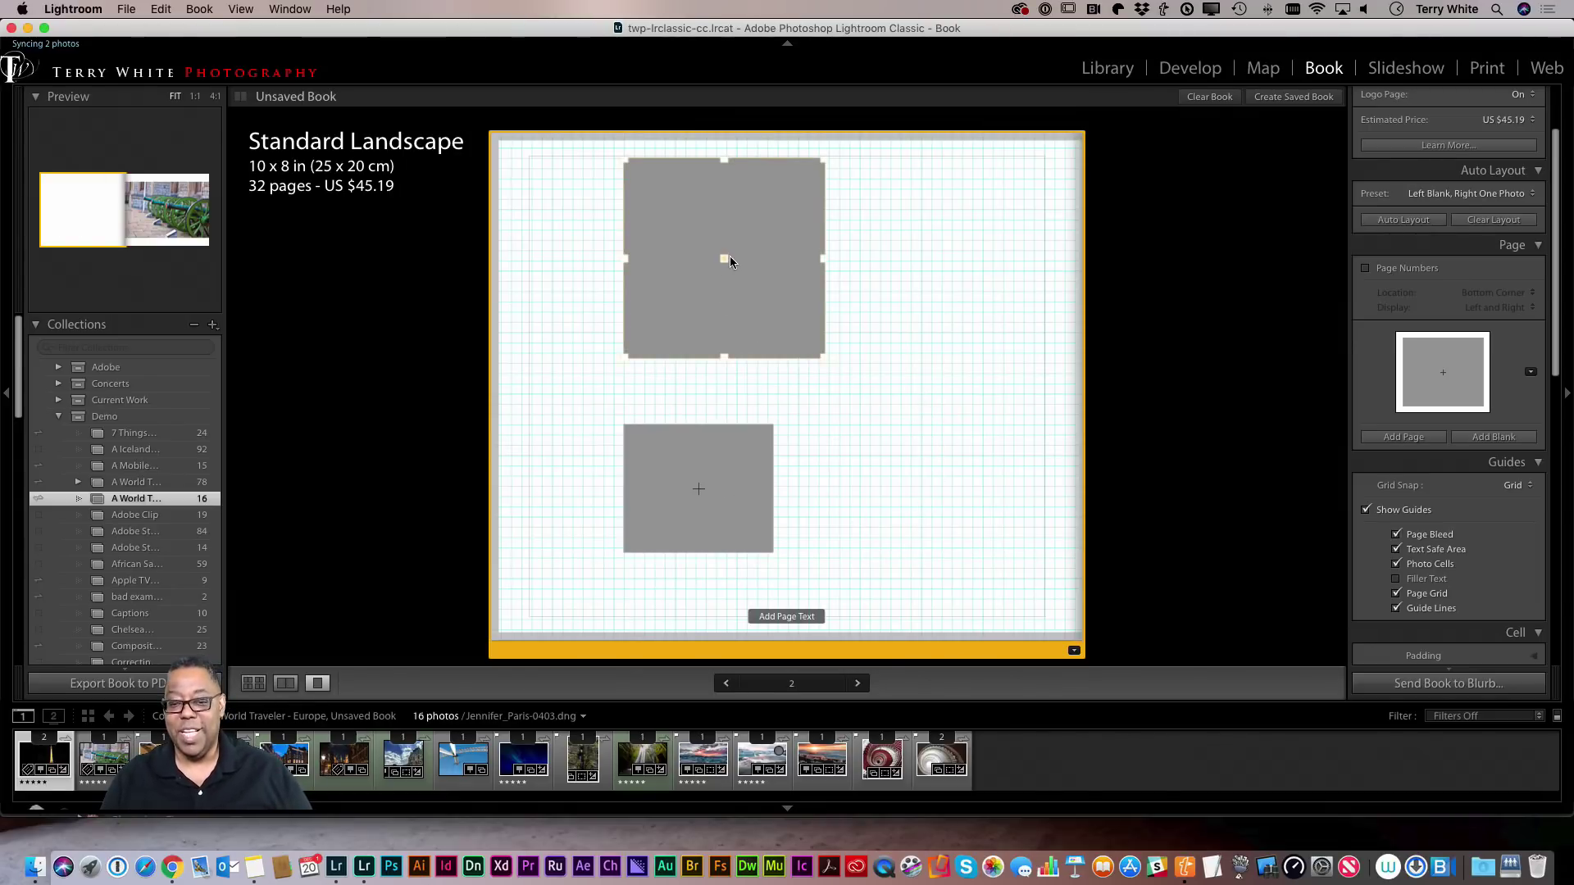
click(720, 260)
drag(720, 261, 709, 260)
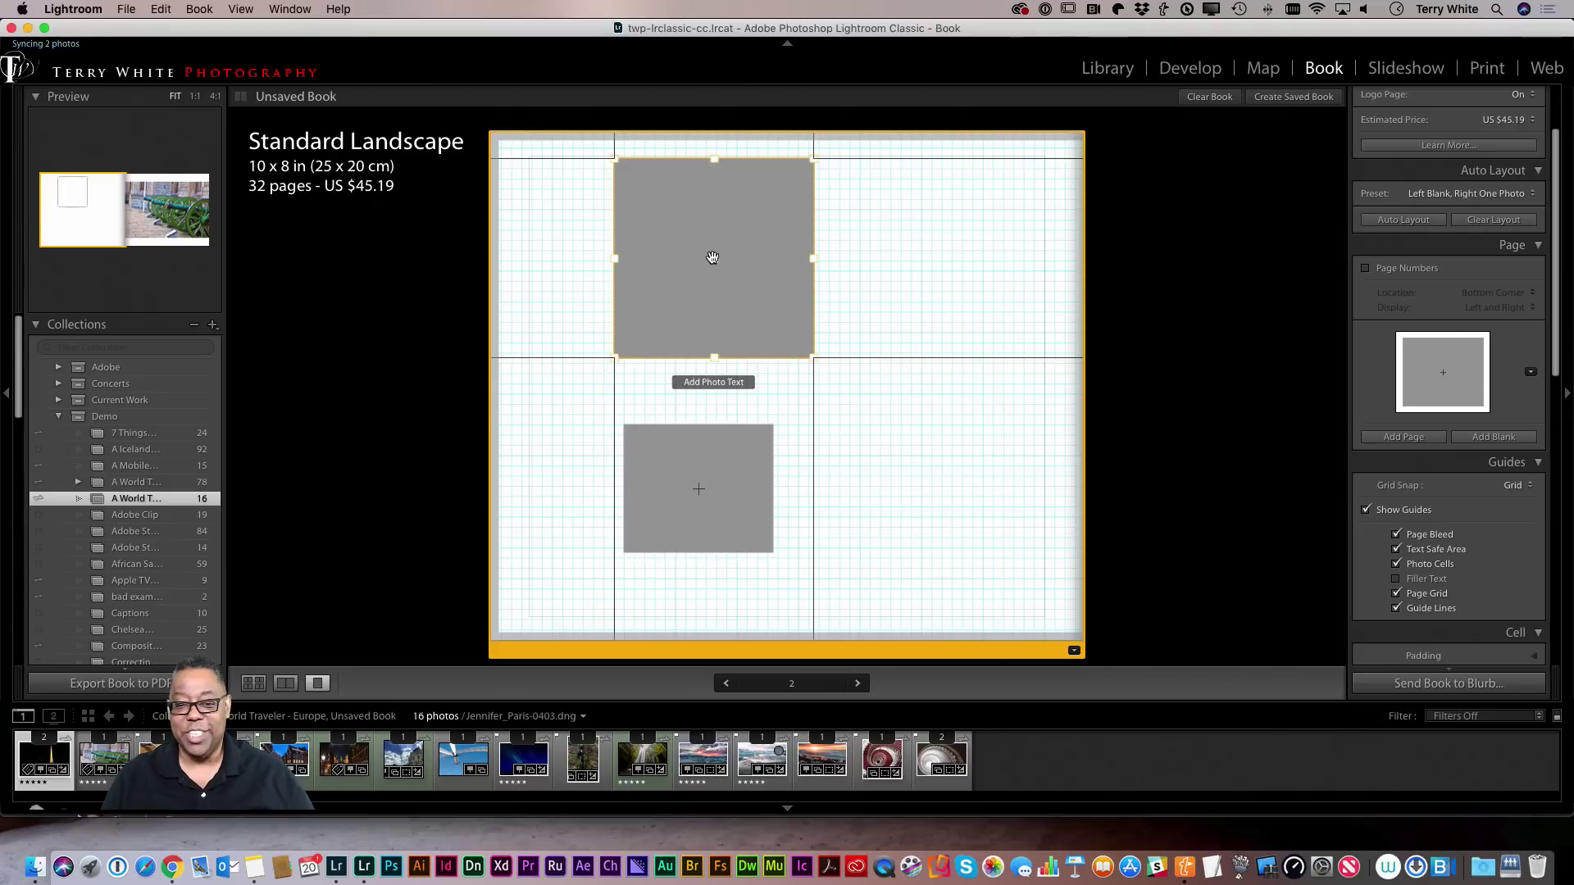
drag(720, 254, 632, 257)
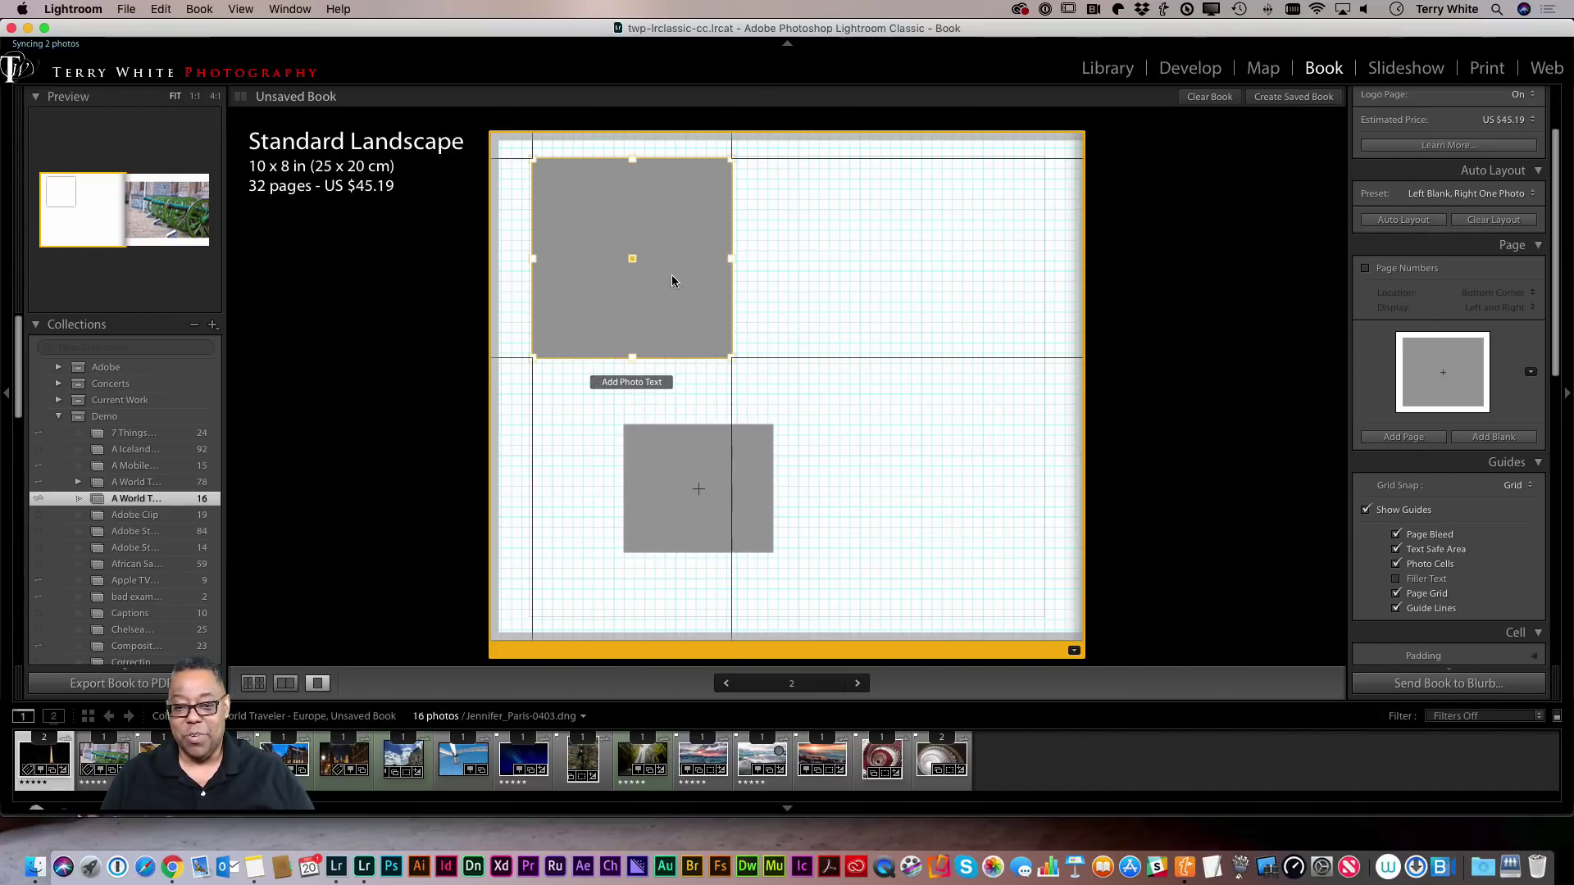
Add a third photo cell beside the large upper cell and enlarge it to reach the page's right margin.
right_click(836, 368)
mouse_move(896, 375)
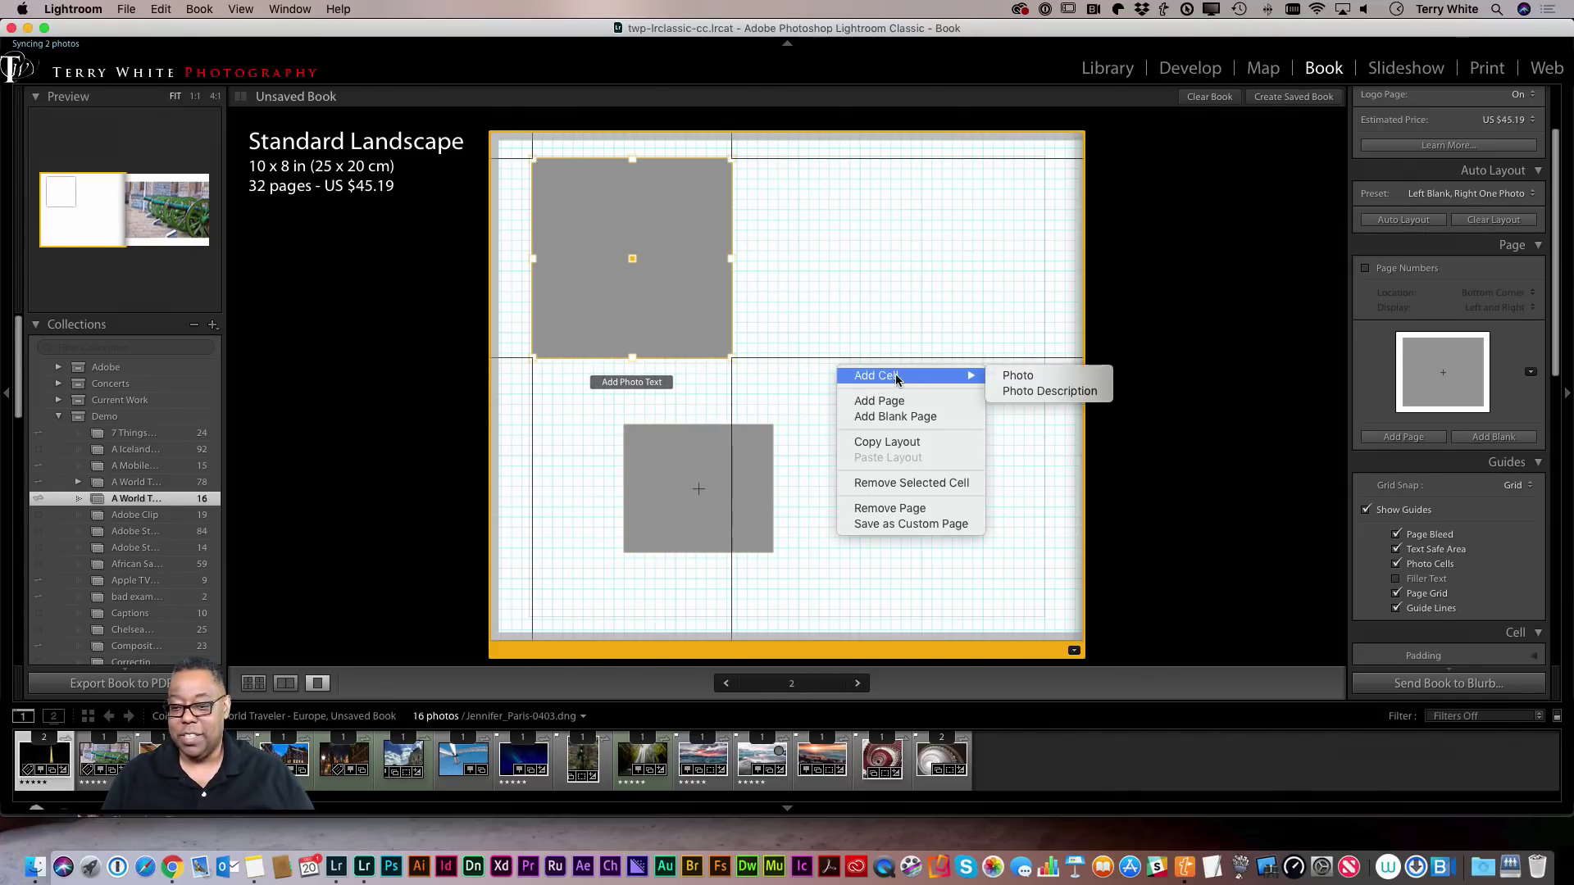
click(1021, 377)
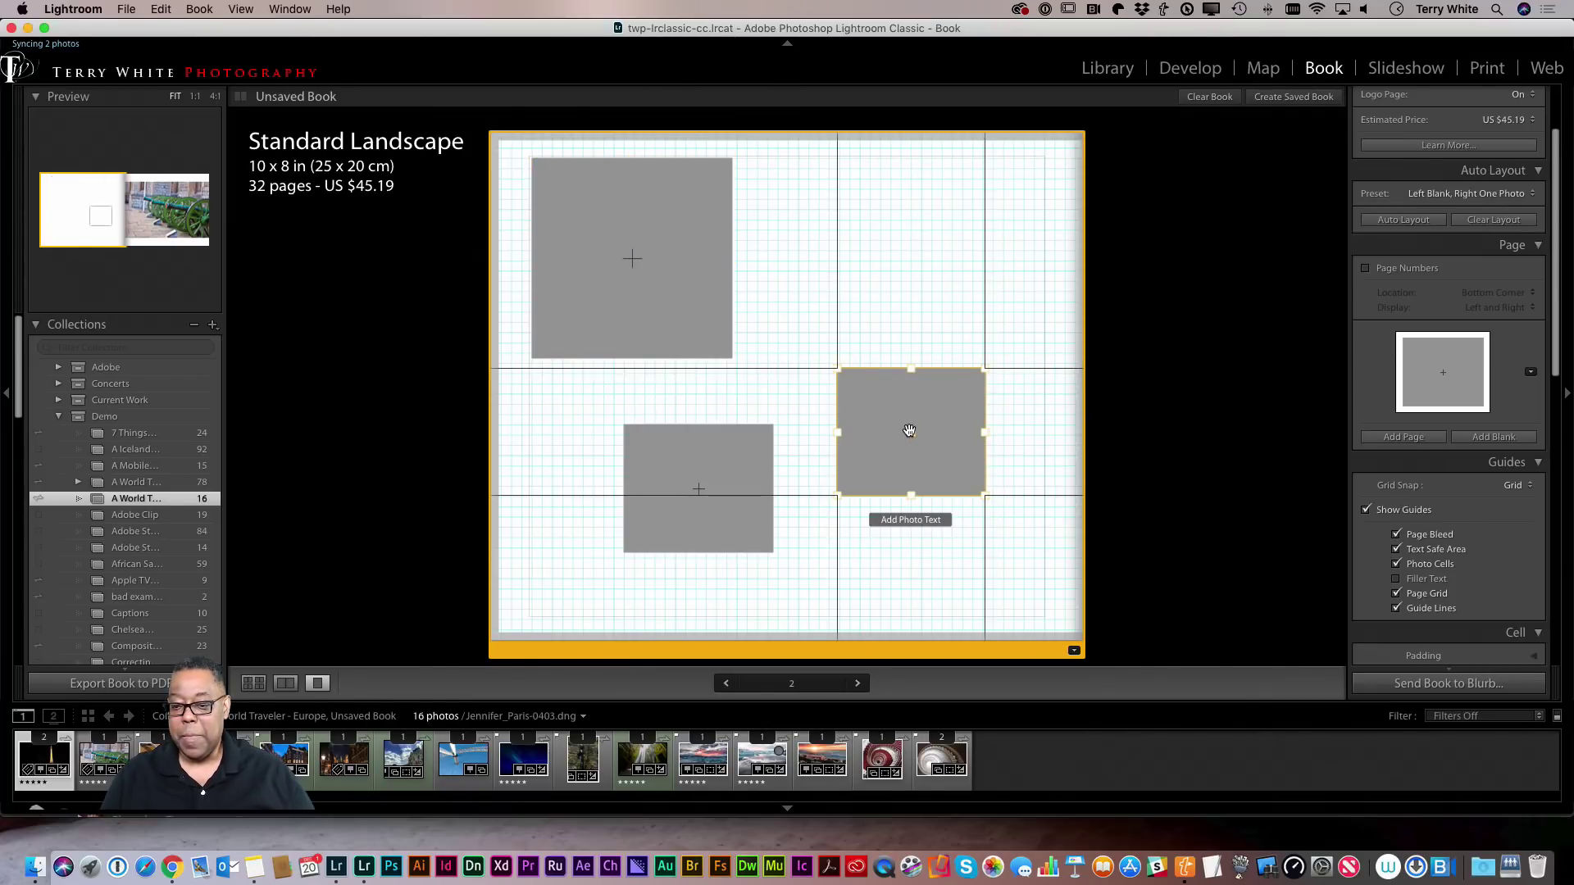
drag(910, 432, 820, 222)
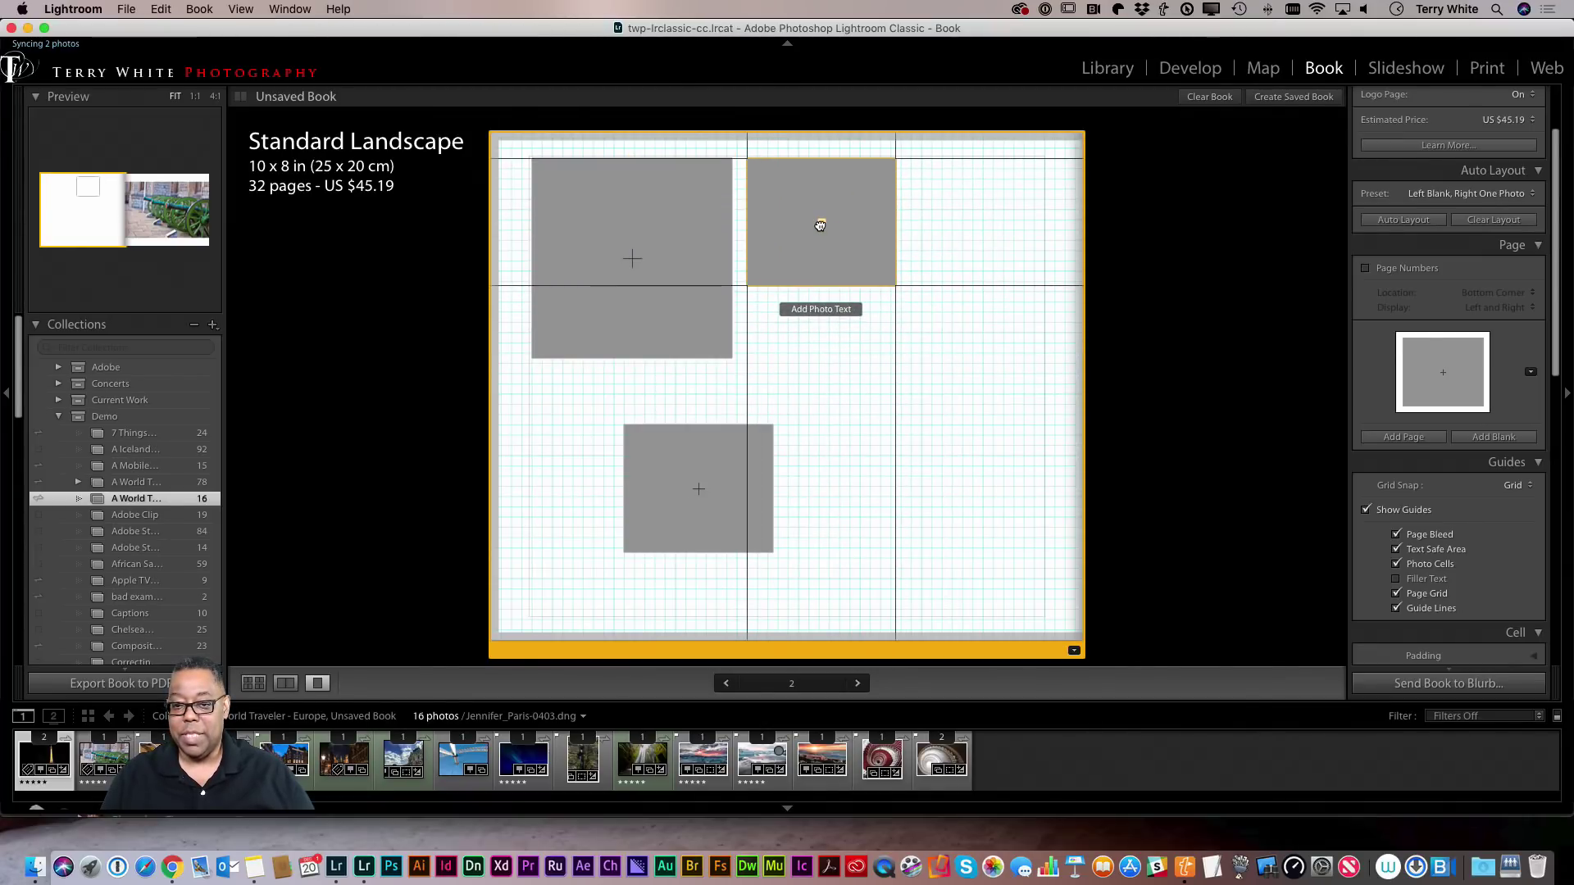
drag(895, 282, 1046, 357)
Extend the upper-left cell to match its neighbor's bottom edge and move the lower cell to the left margin.
click(661, 339)
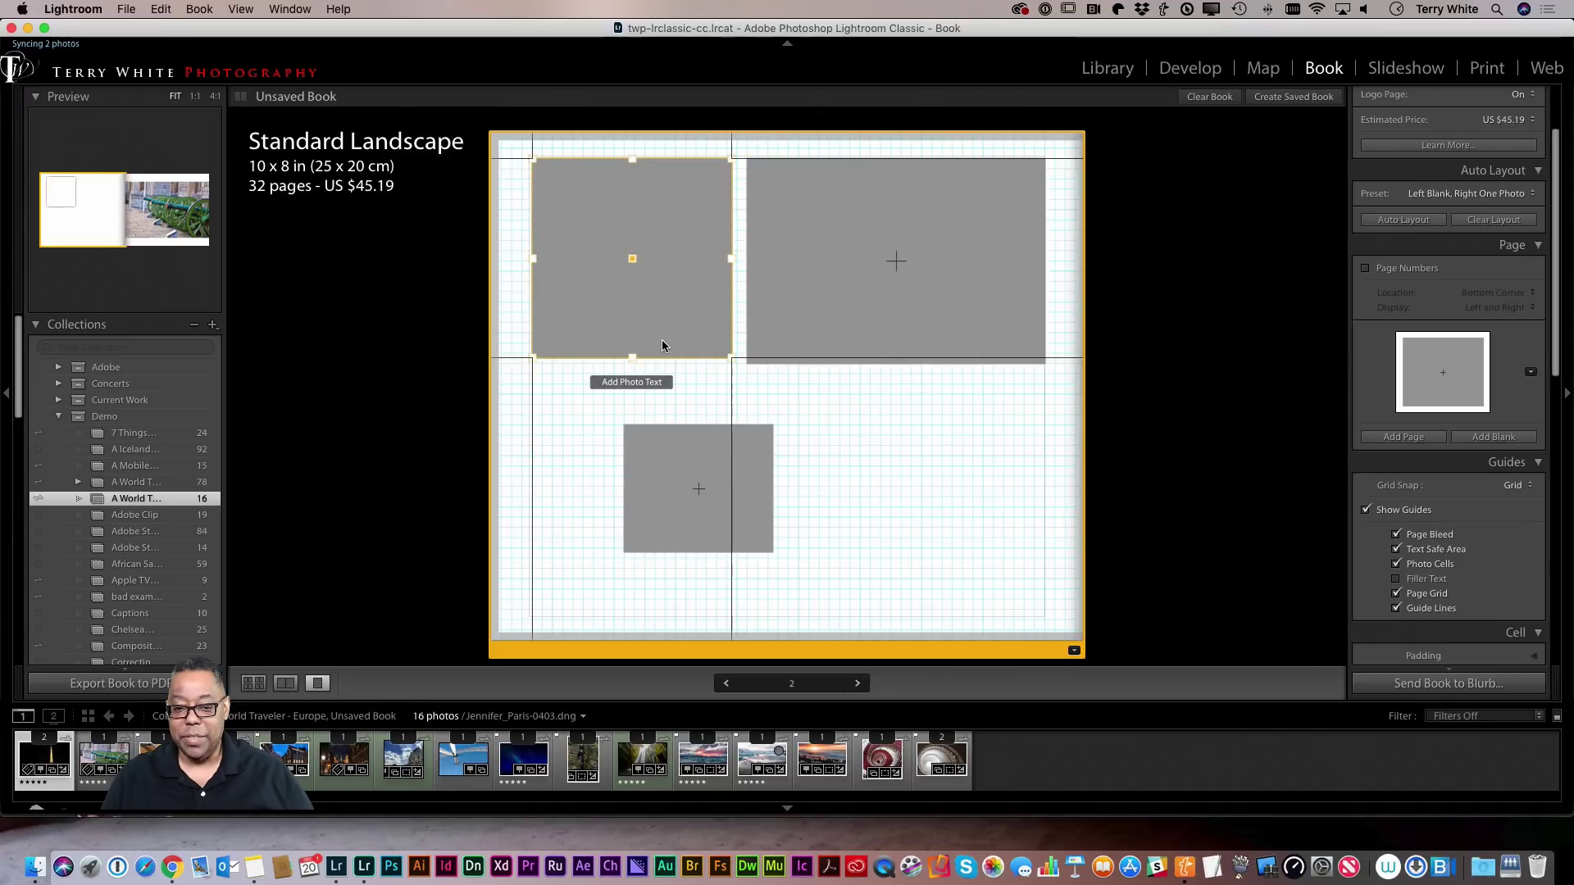
drag(629, 358, 630, 363)
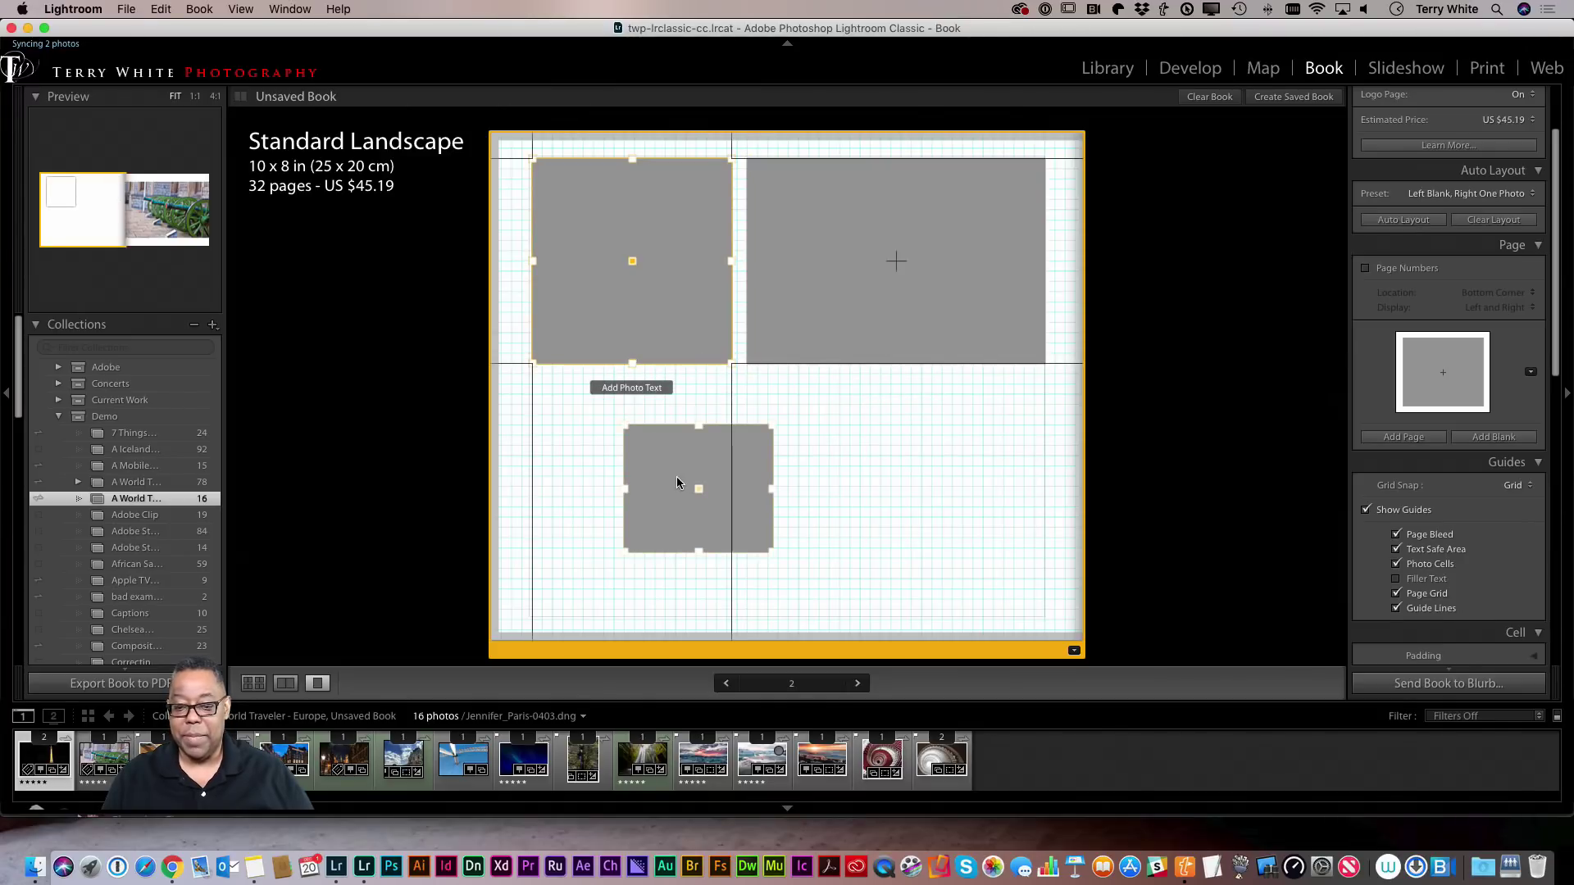
drag(698, 490, 606, 489)
click(805, 514)
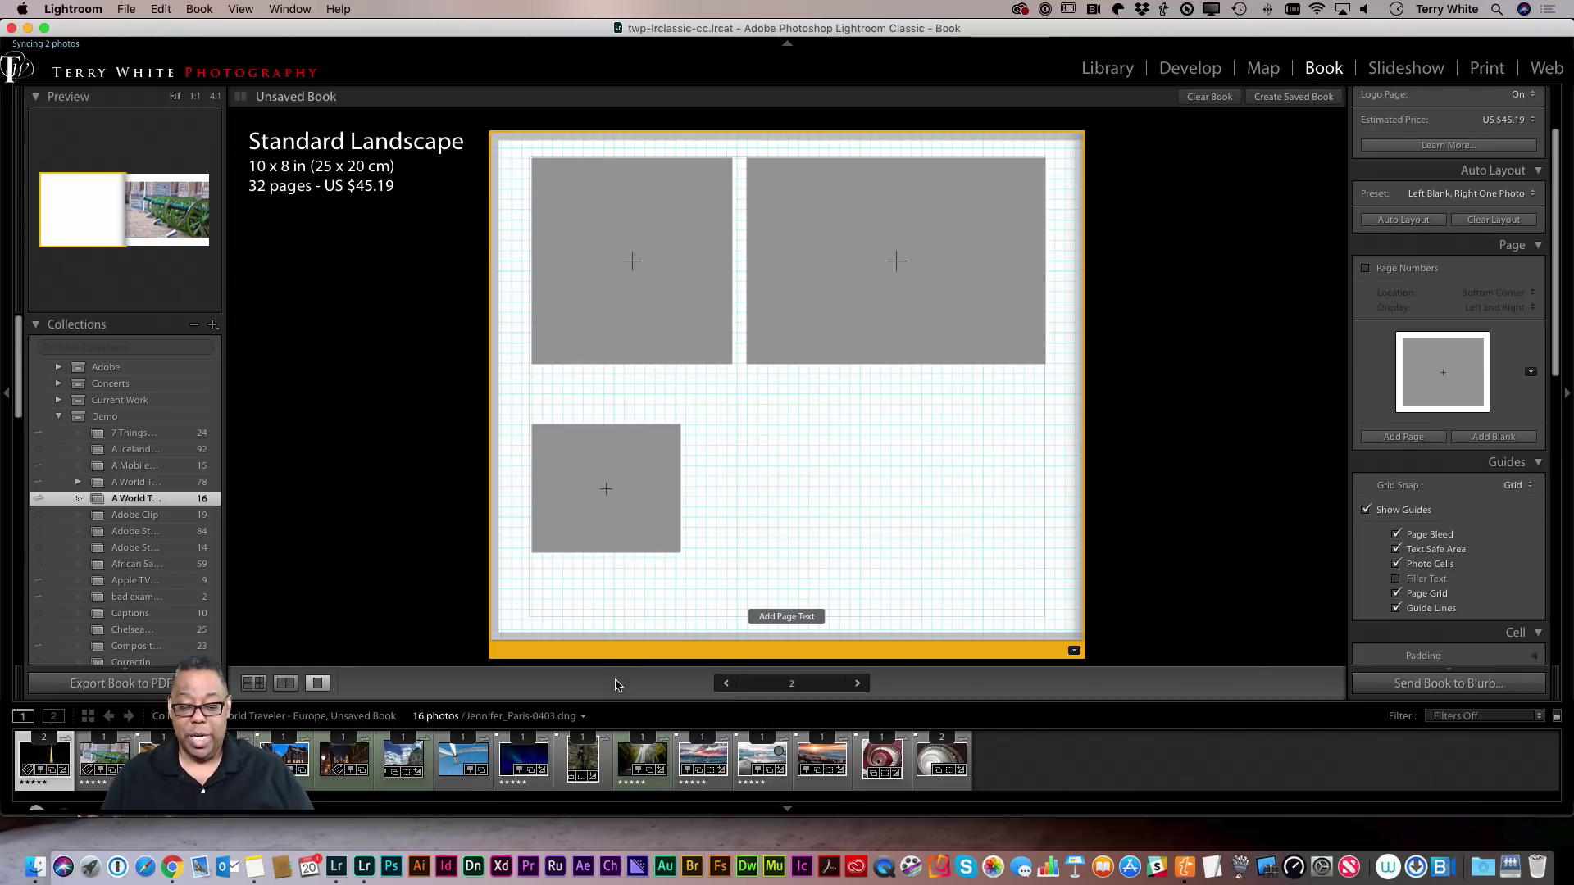
Fill the three cells with the Ferris wheel, palace and sunset beach photos, and widen the sunset photo's cell.
drag(463, 758, 899, 298)
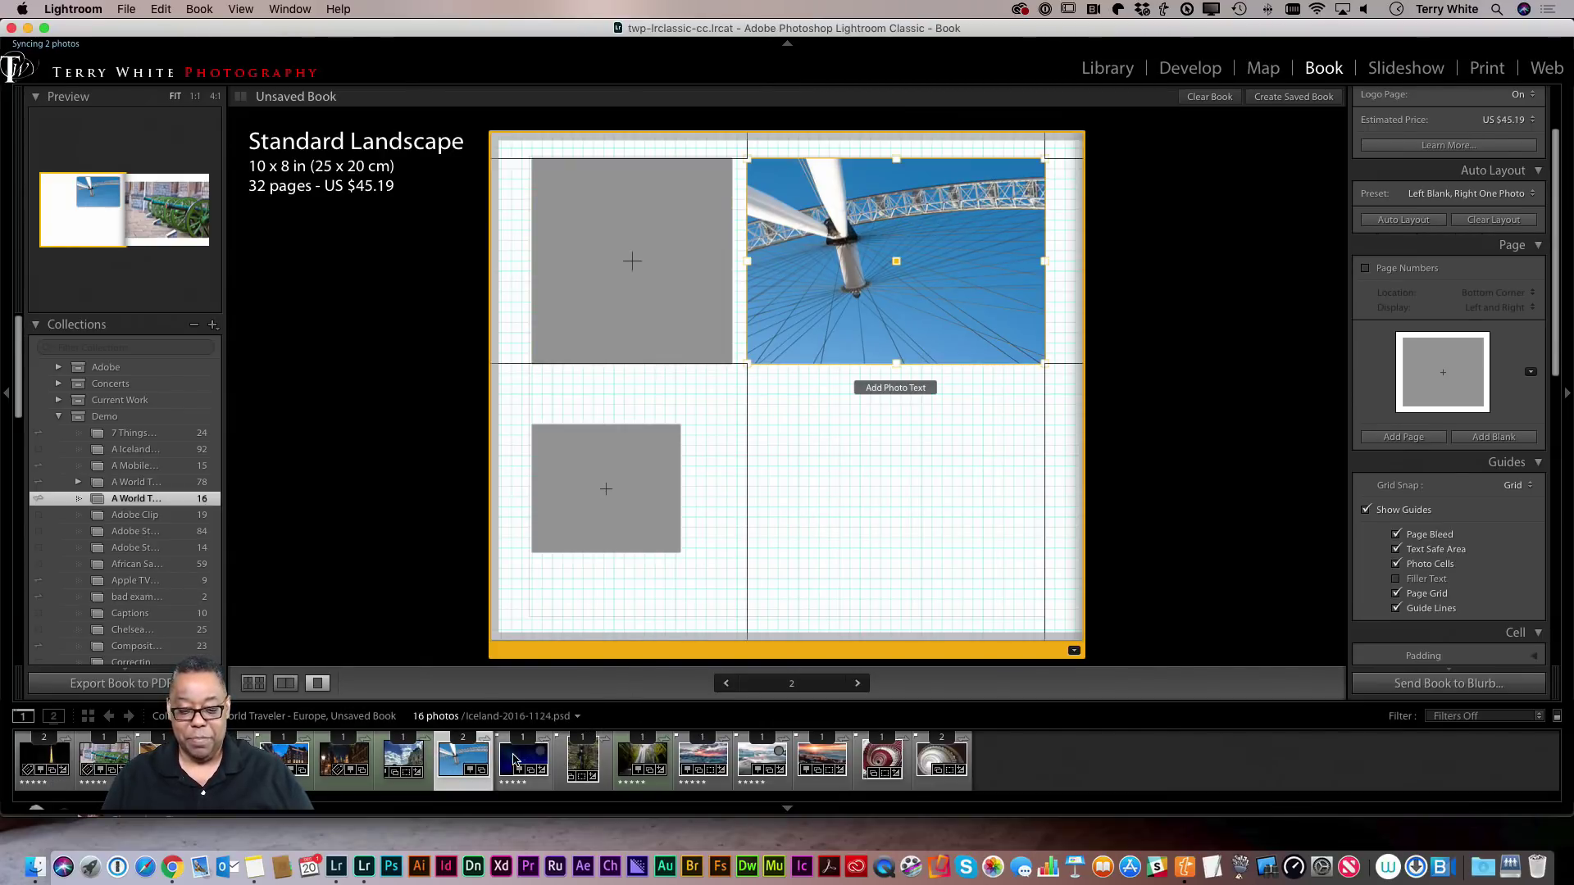
drag(403, 759, 631, 327)
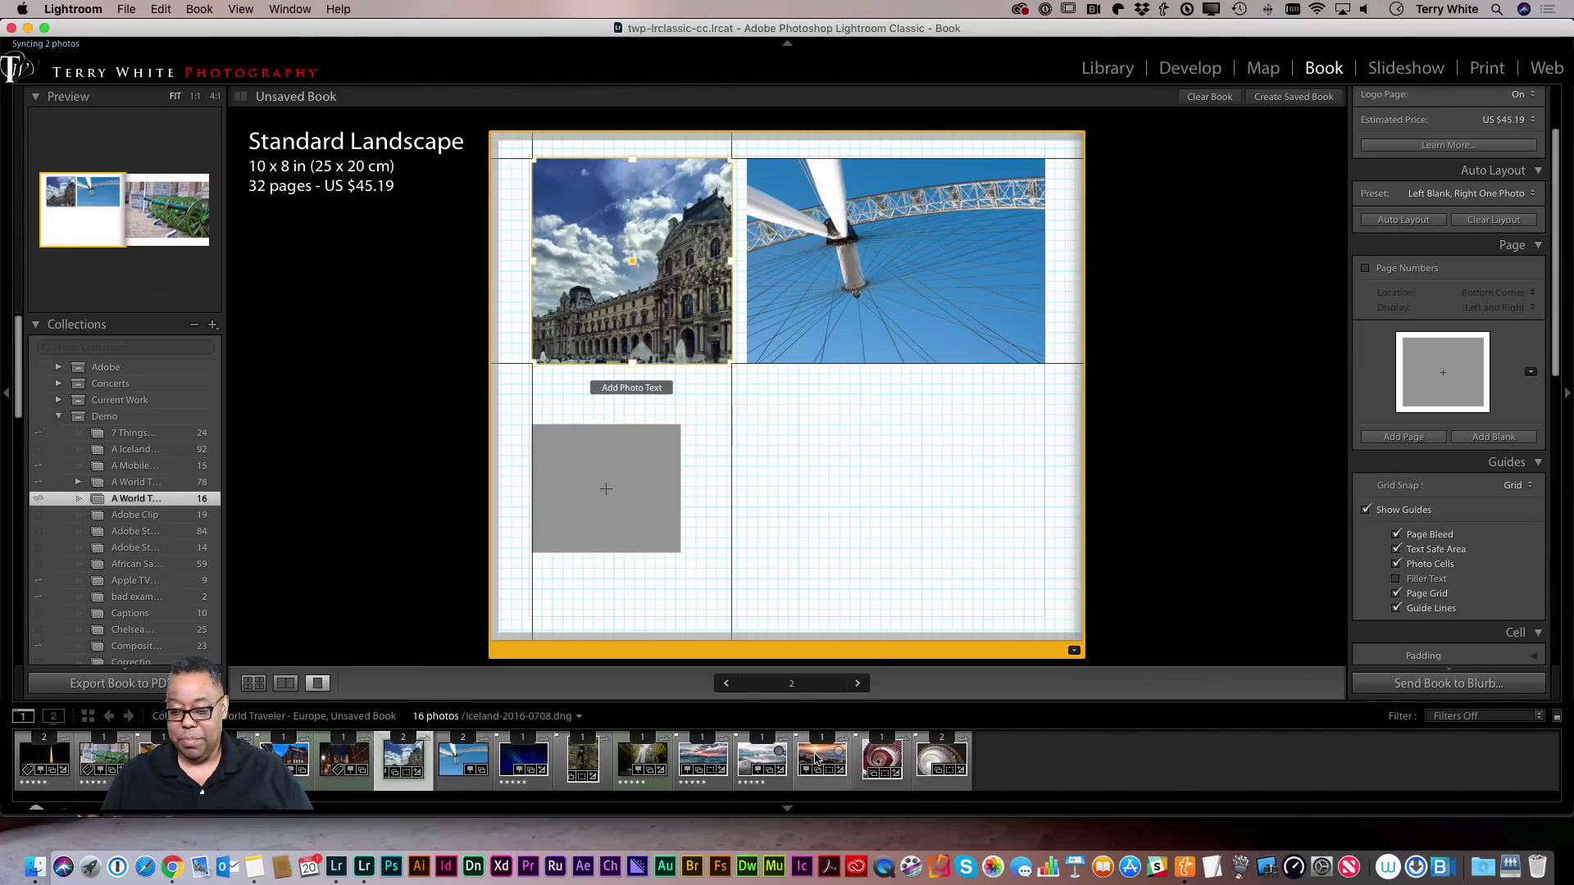
drag(822, 758, 730, 492)
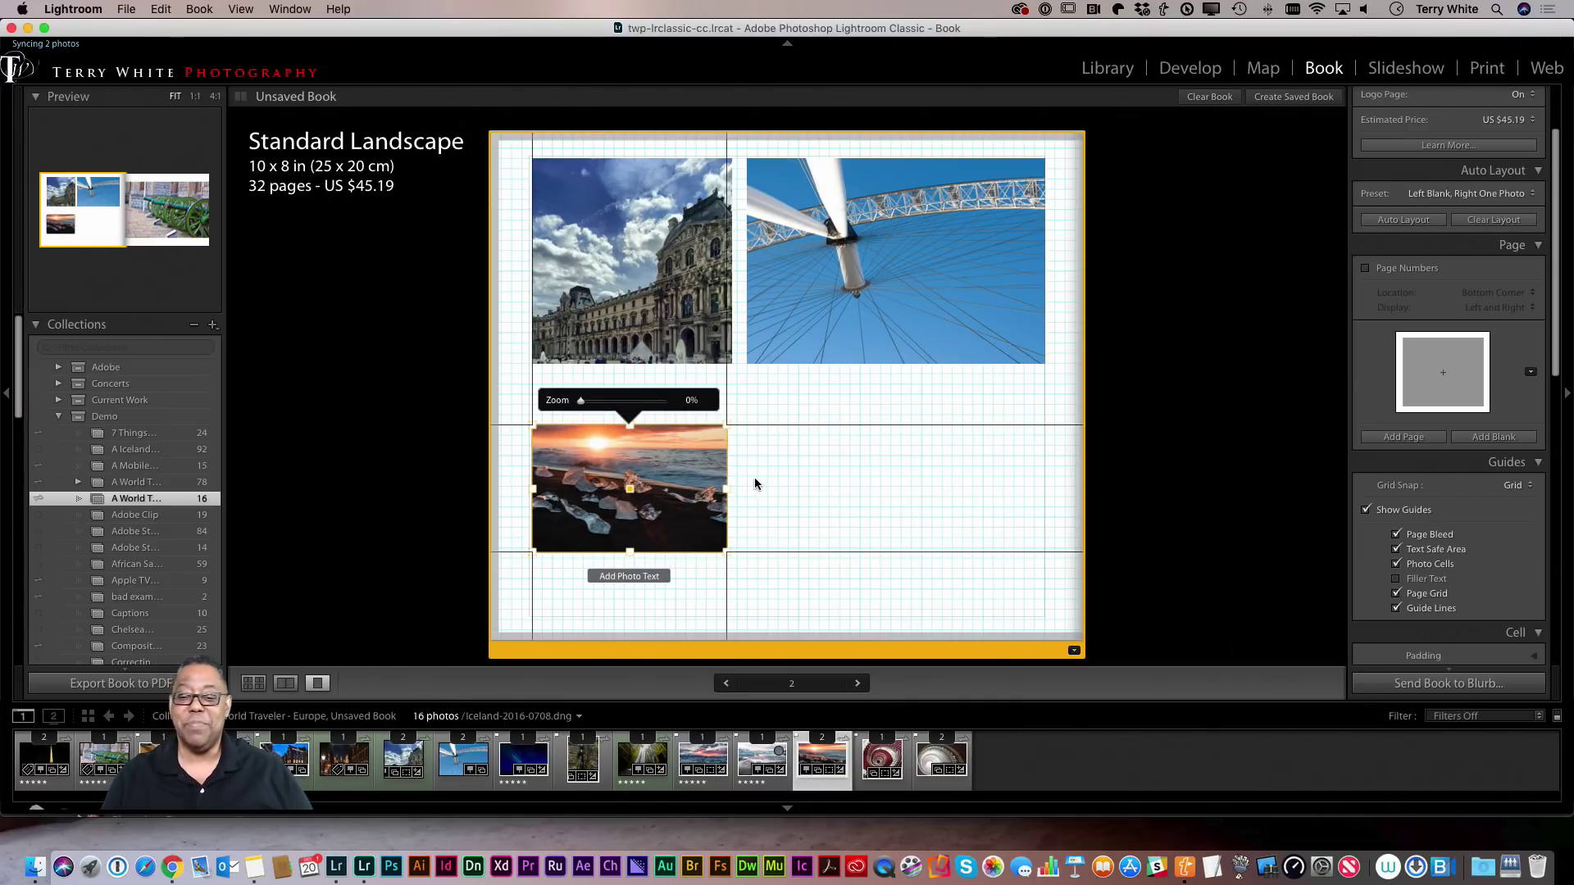
click(759, 479)
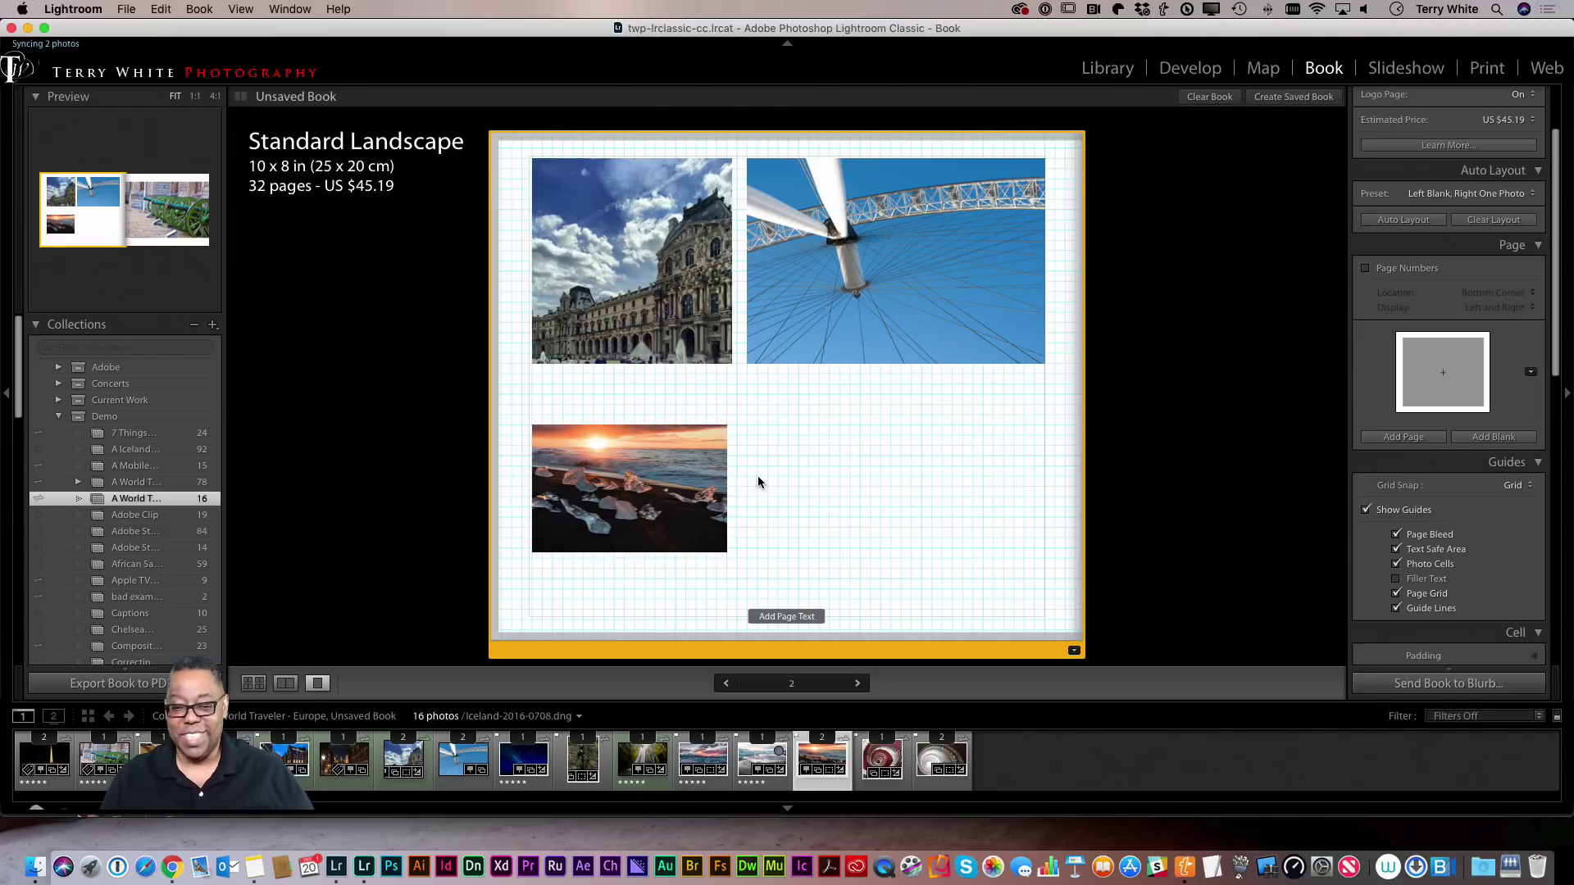
Narrow the palace photo's cell so its right edge aligns with the sunset photo below.
click(717, 322)
drag(738, 263, 731, 261)
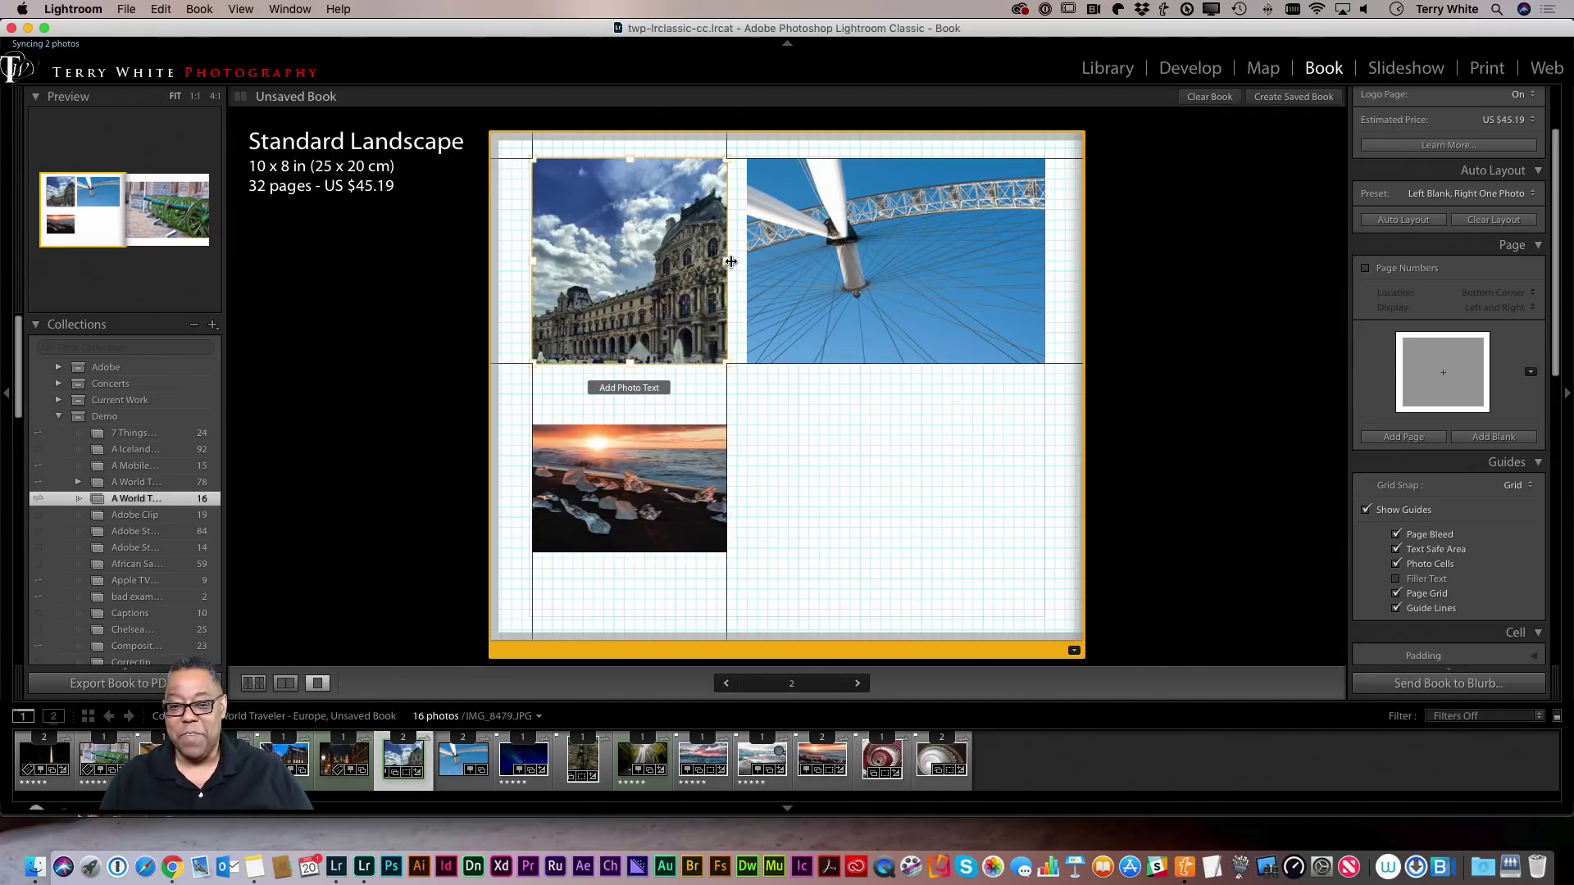
click(812, 467)
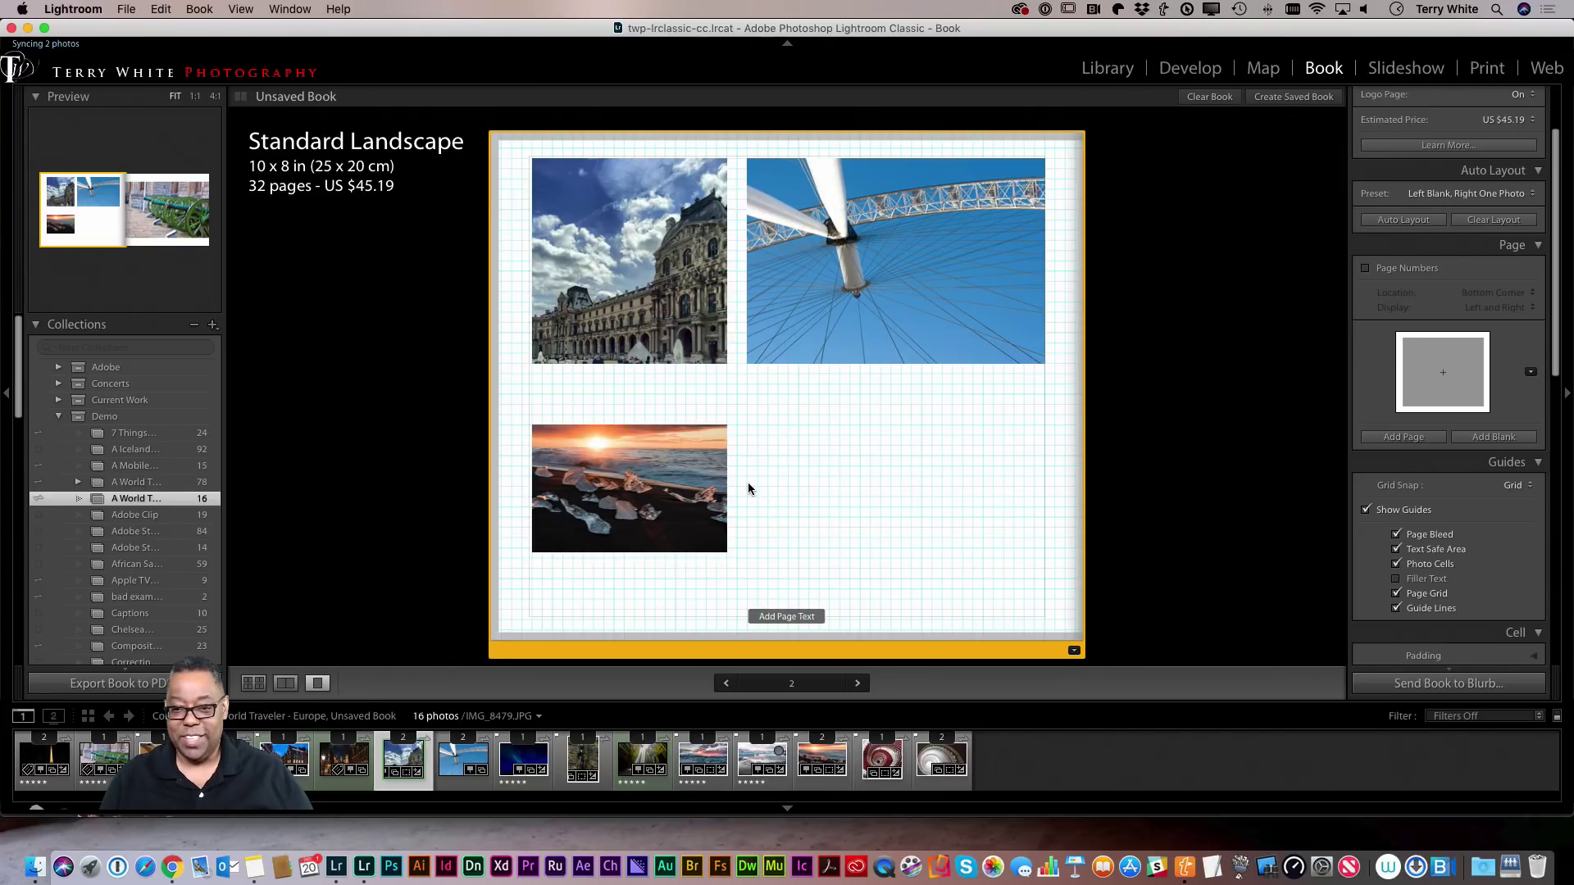
click(705, 429)
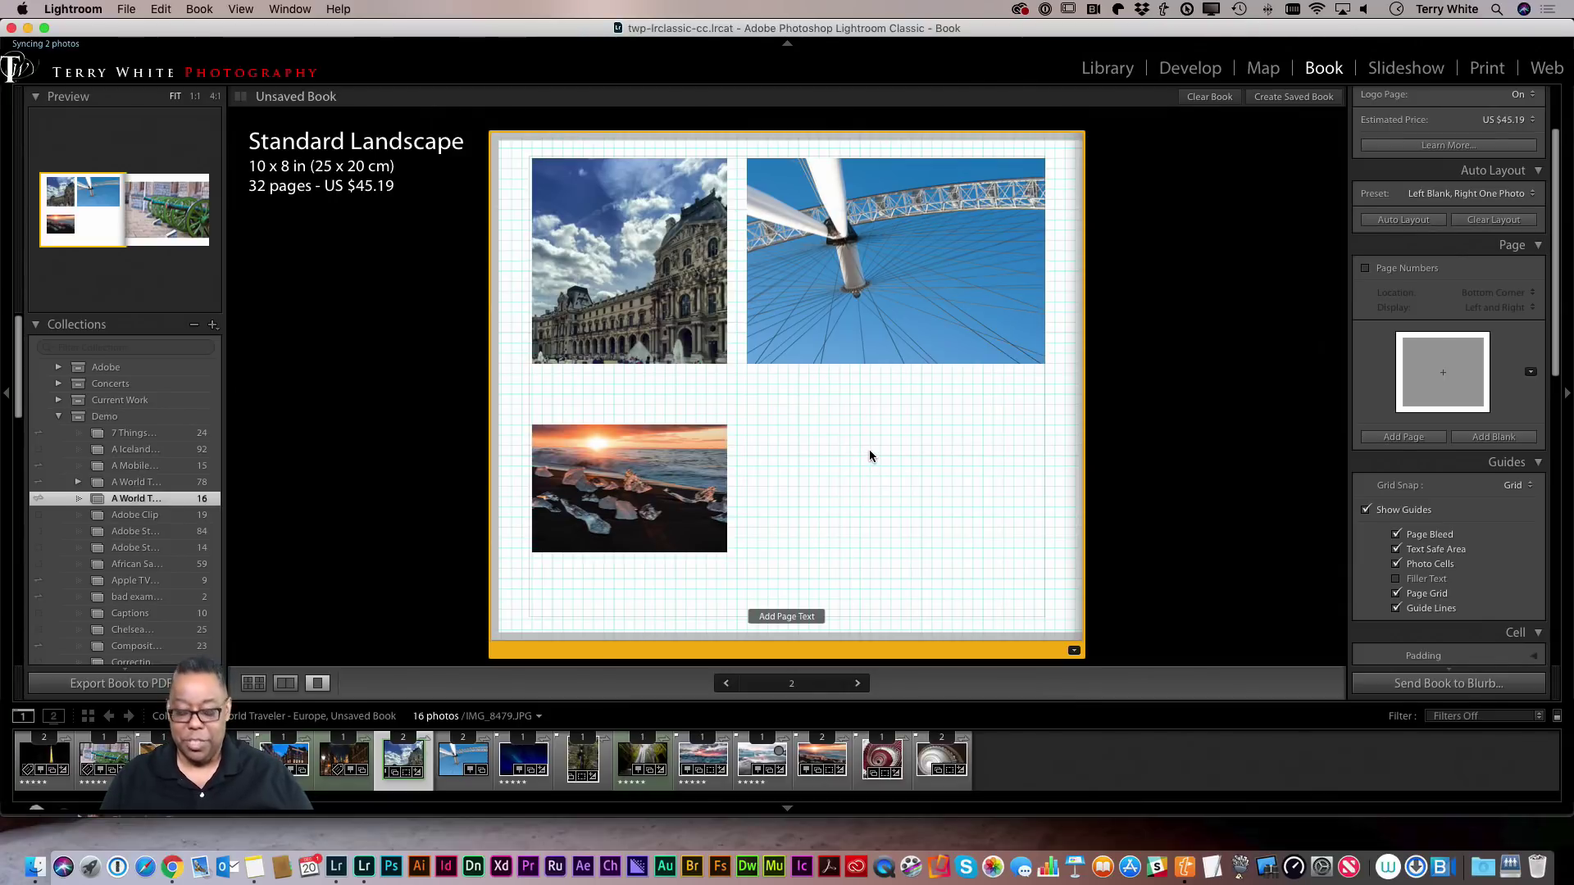
Return to the Library module's grid view of the collection.
key(g)
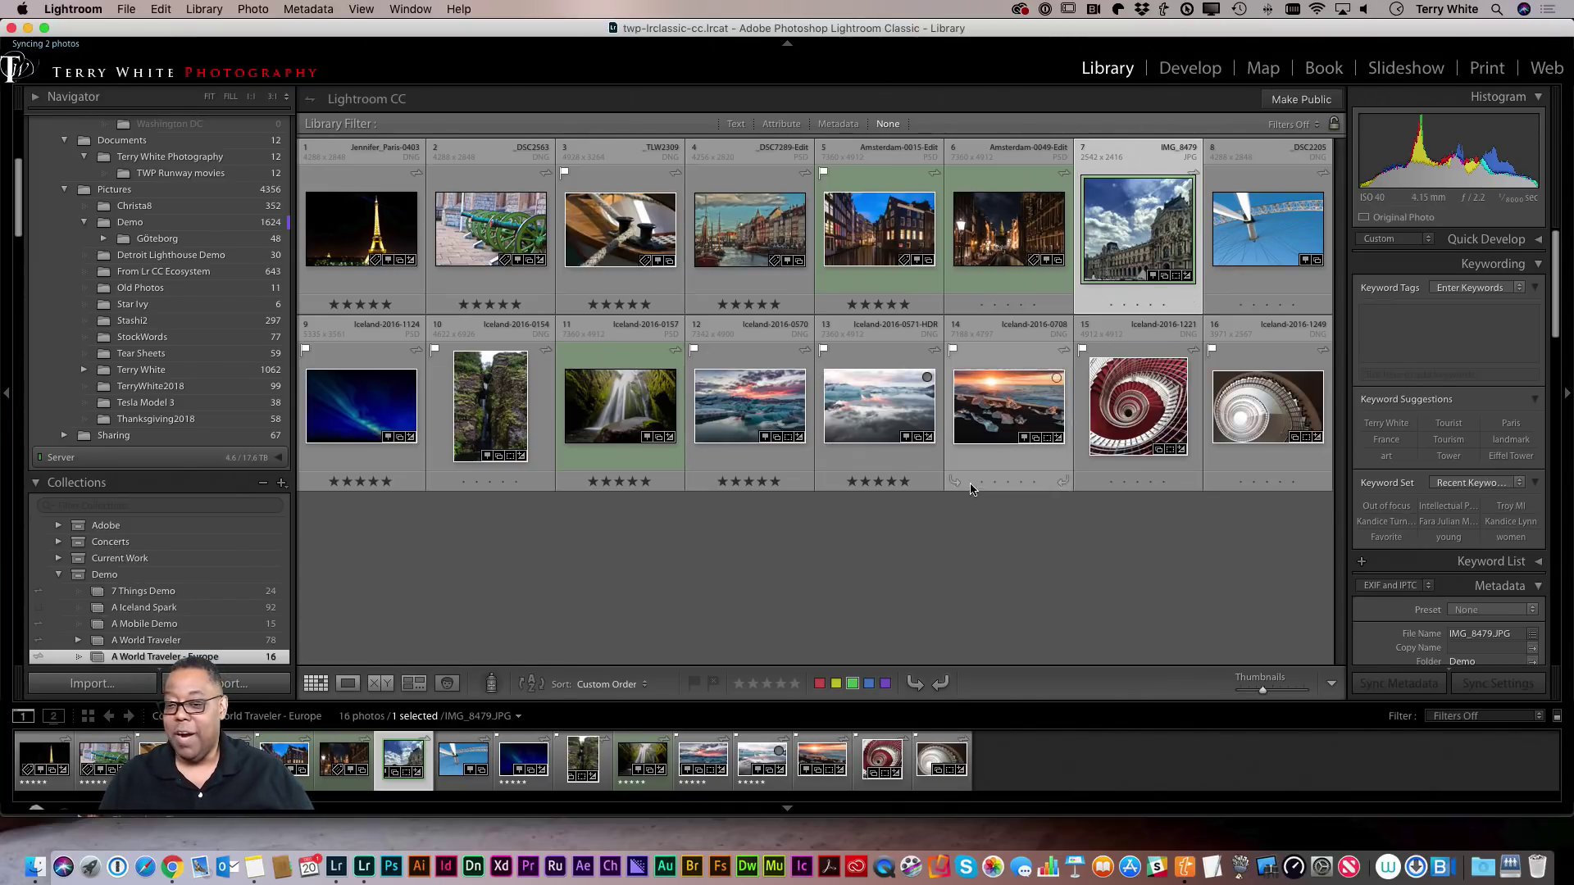
View the boat's mooring rope photo enlarged, and return to the collection's grid.
click(984, 556)
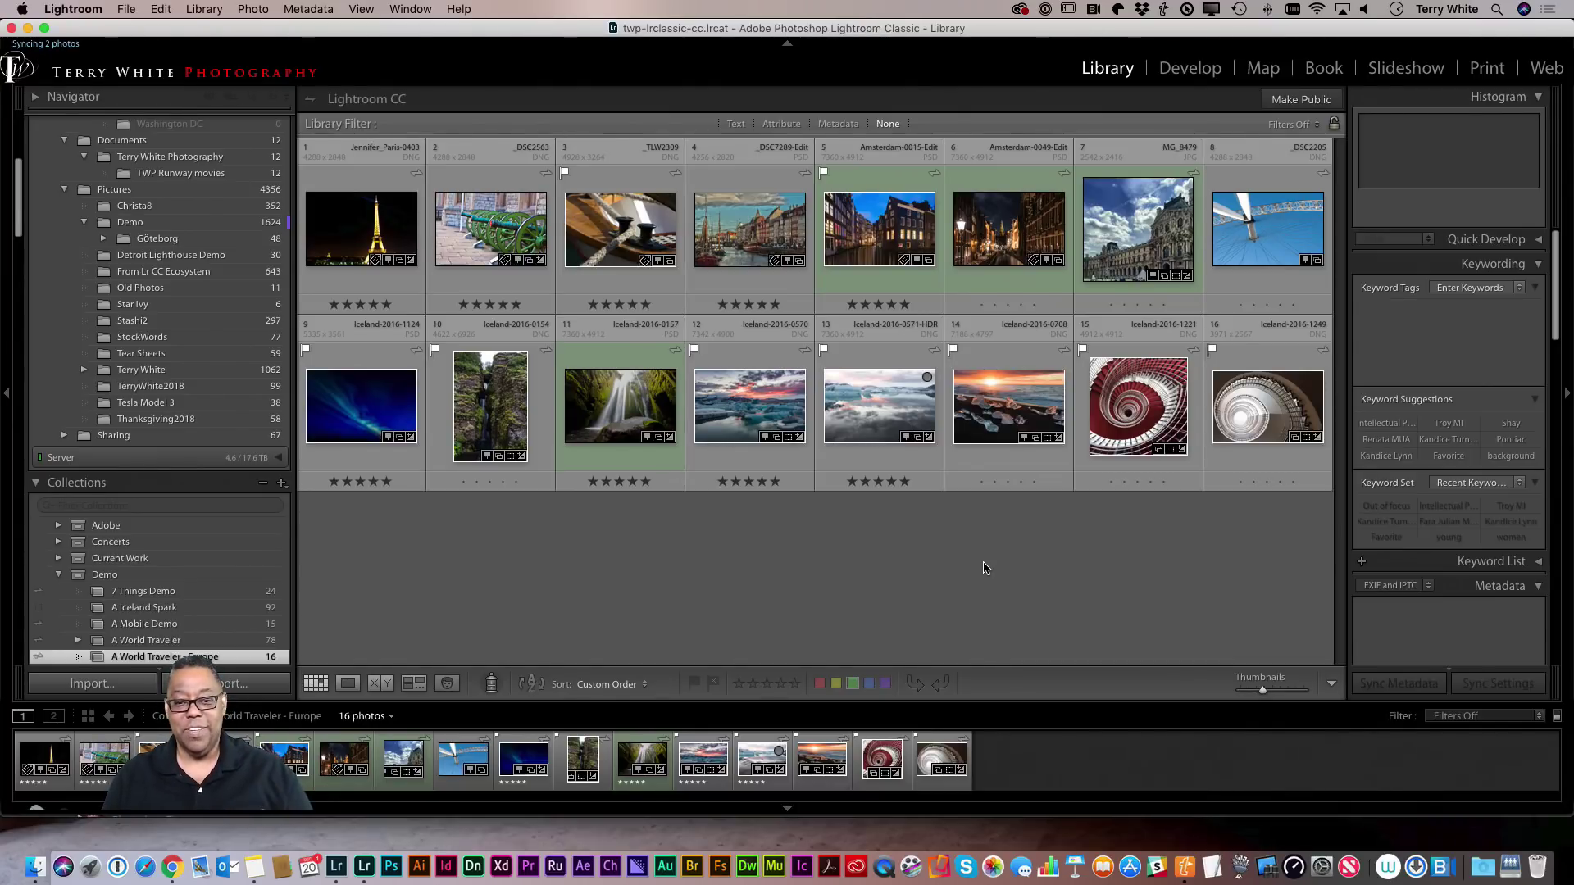
double_click(619, 254)
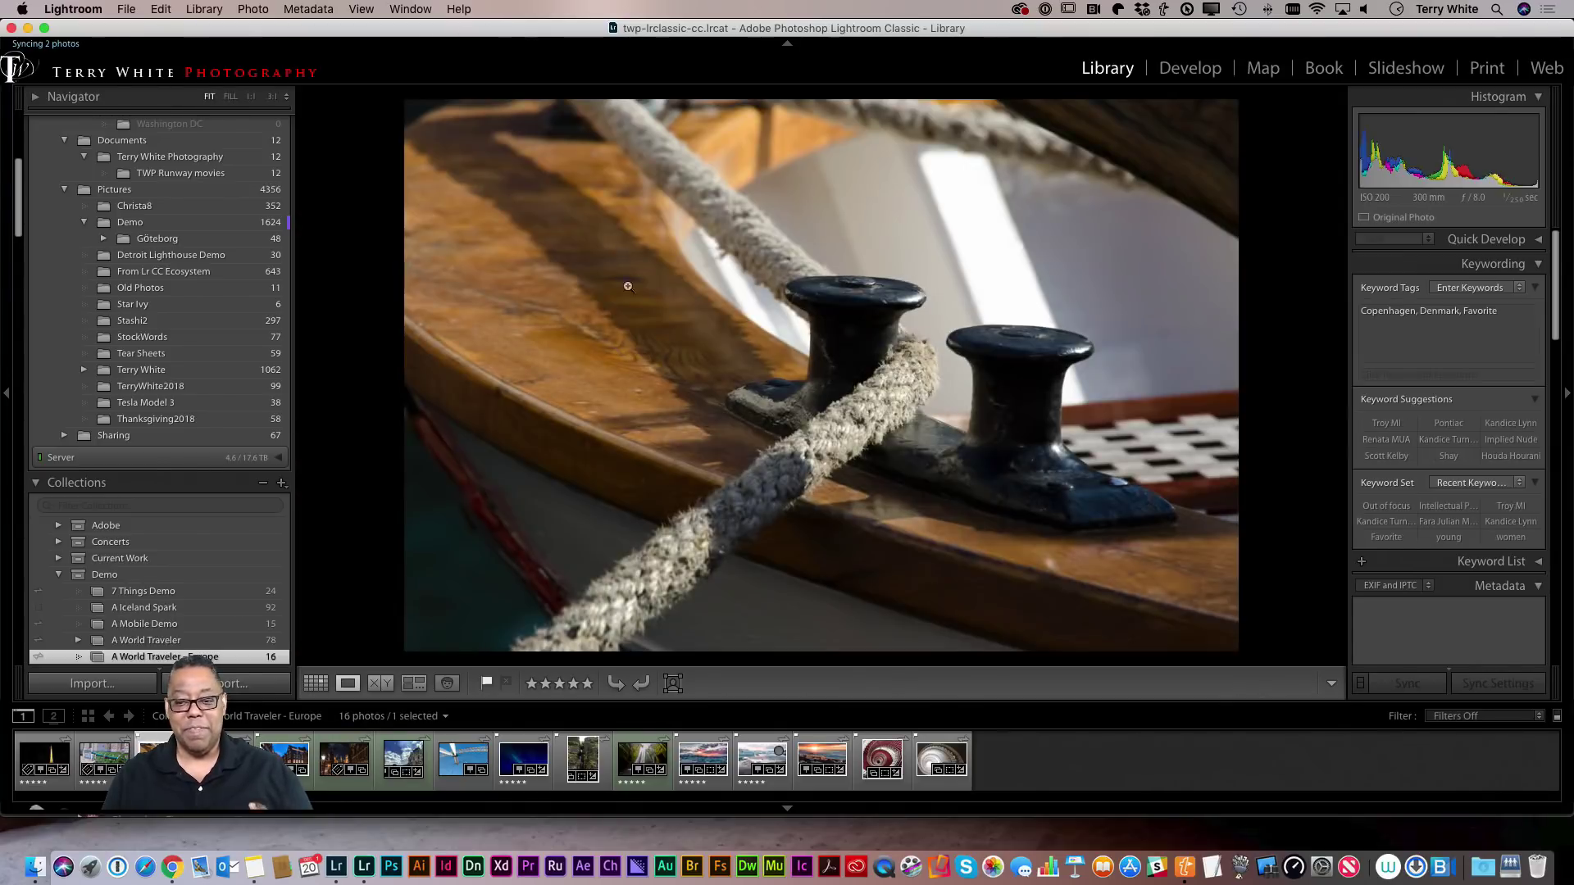
double_click(770, 375)
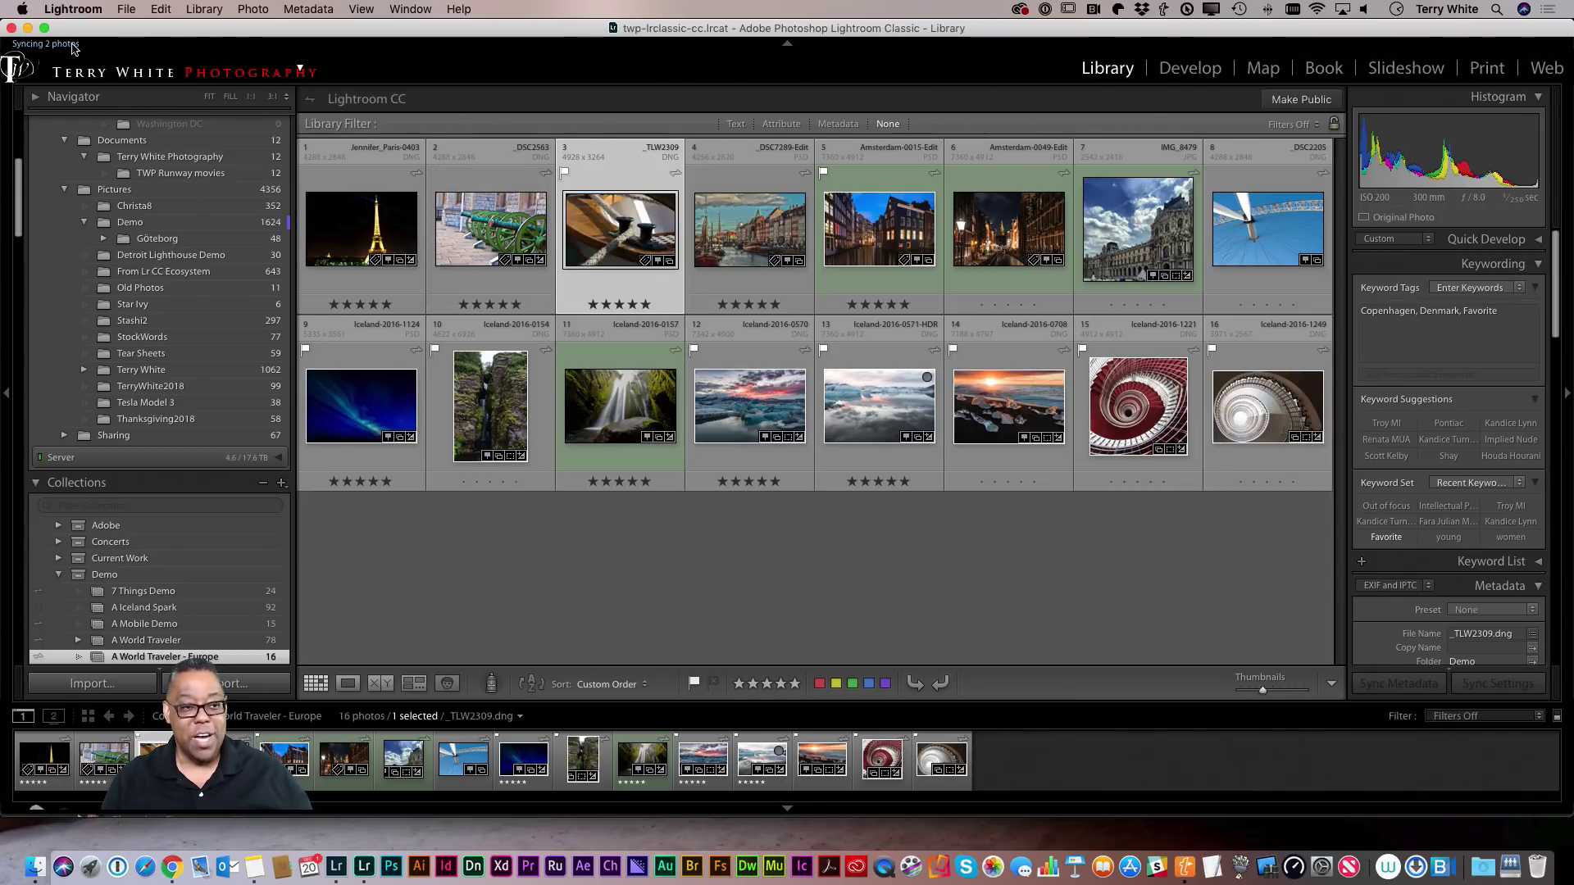
Try closing the Lightroom Classic window, and cancel the quit request.
click(10, 28)
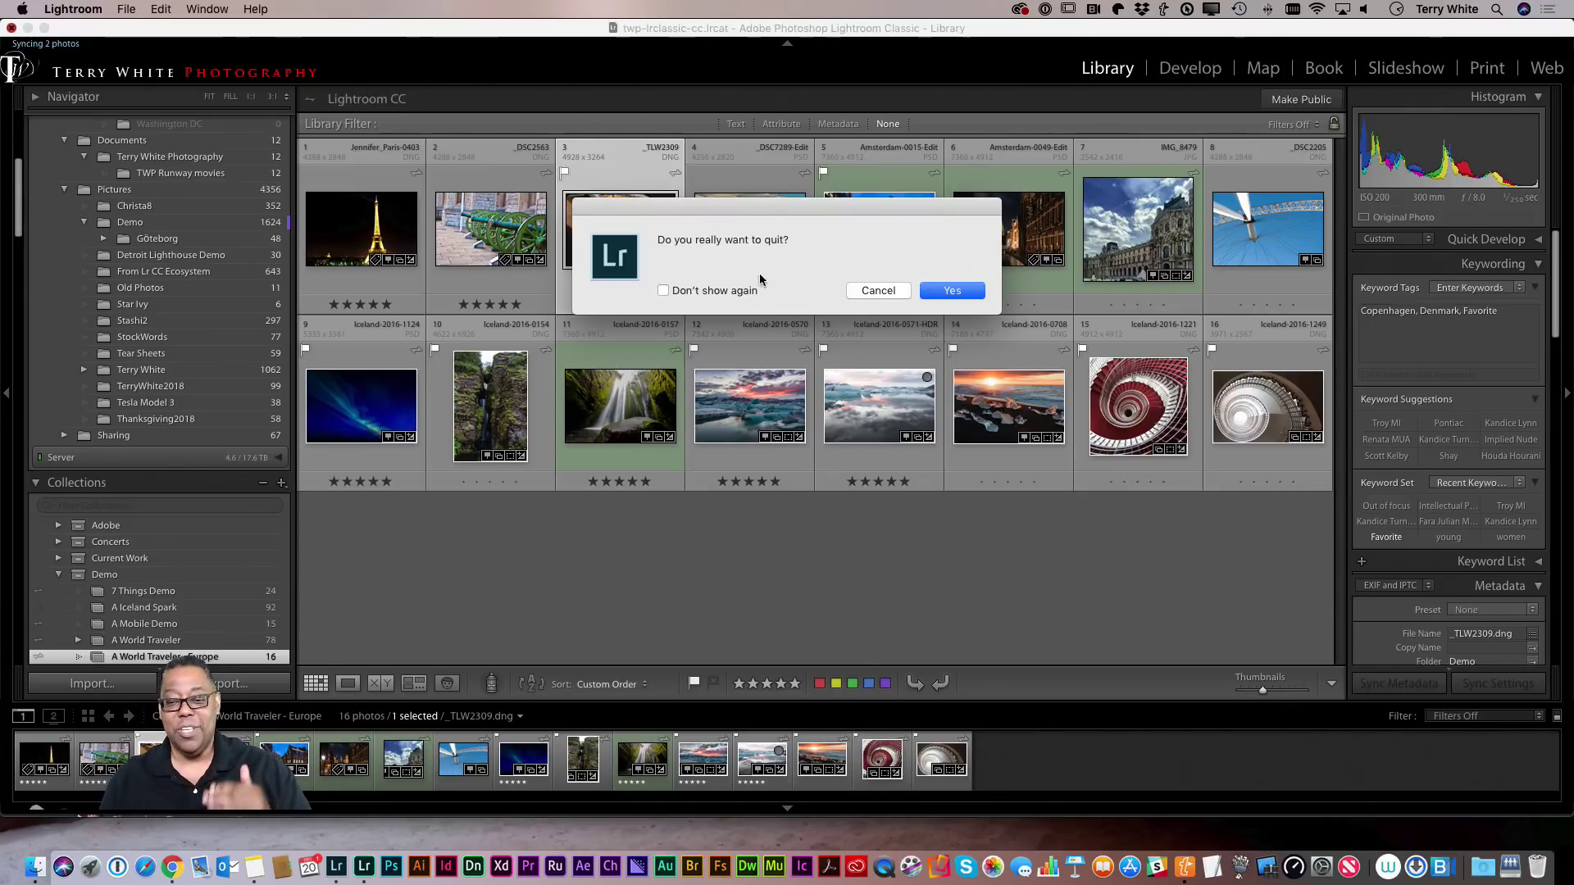
click(866, 293)
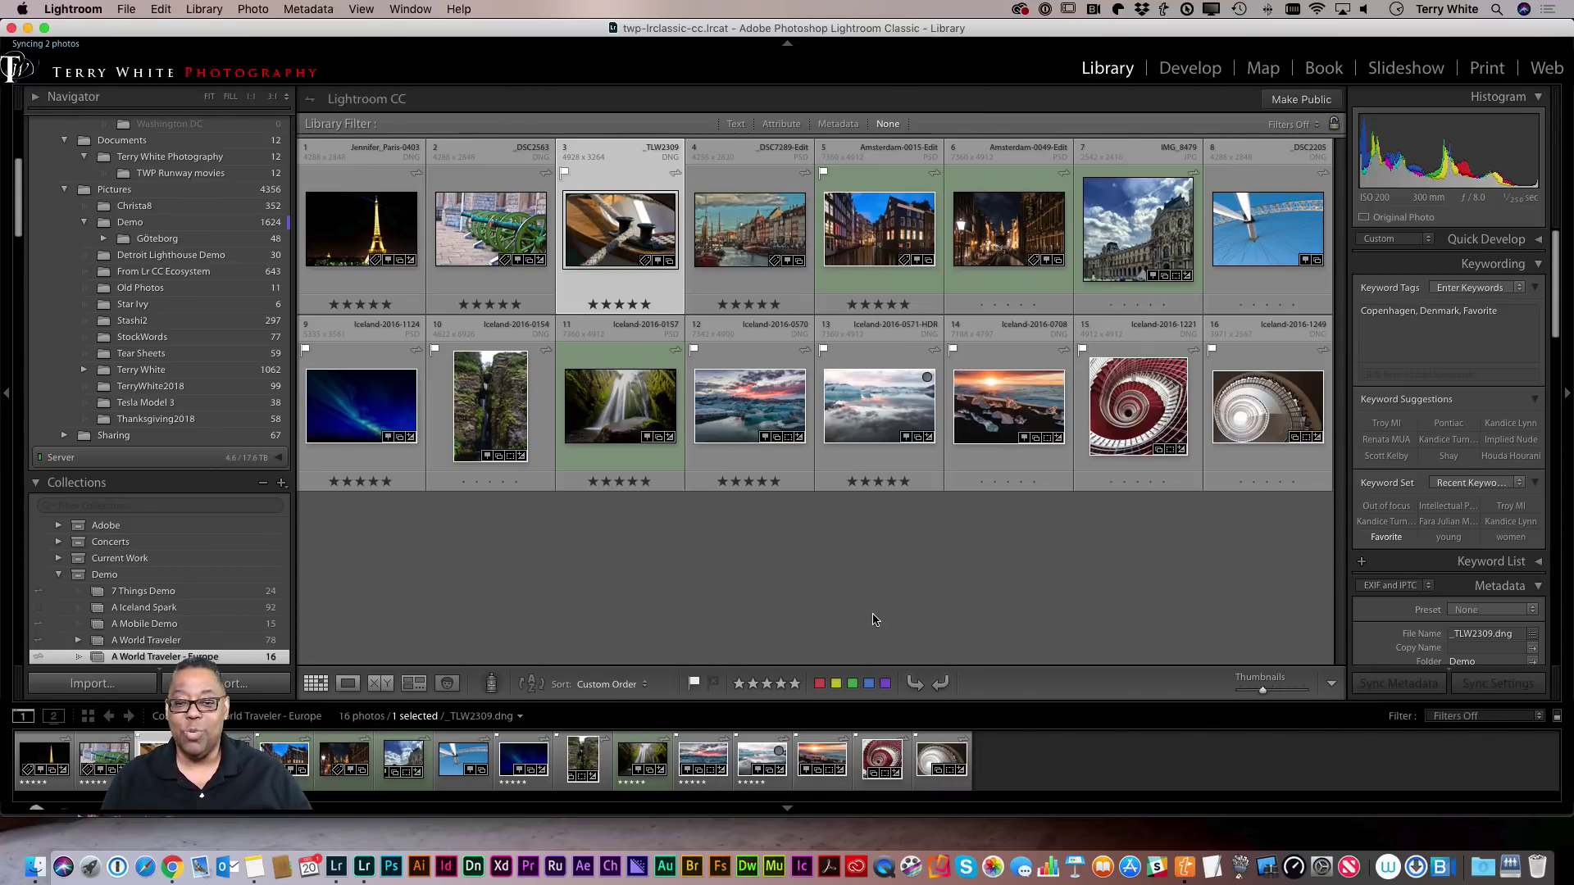
Switch to Lightroom CC and look through the album list down to Test Web Gallery.
key(super+Tab)
key(super+Tab)
key(super+Tab)
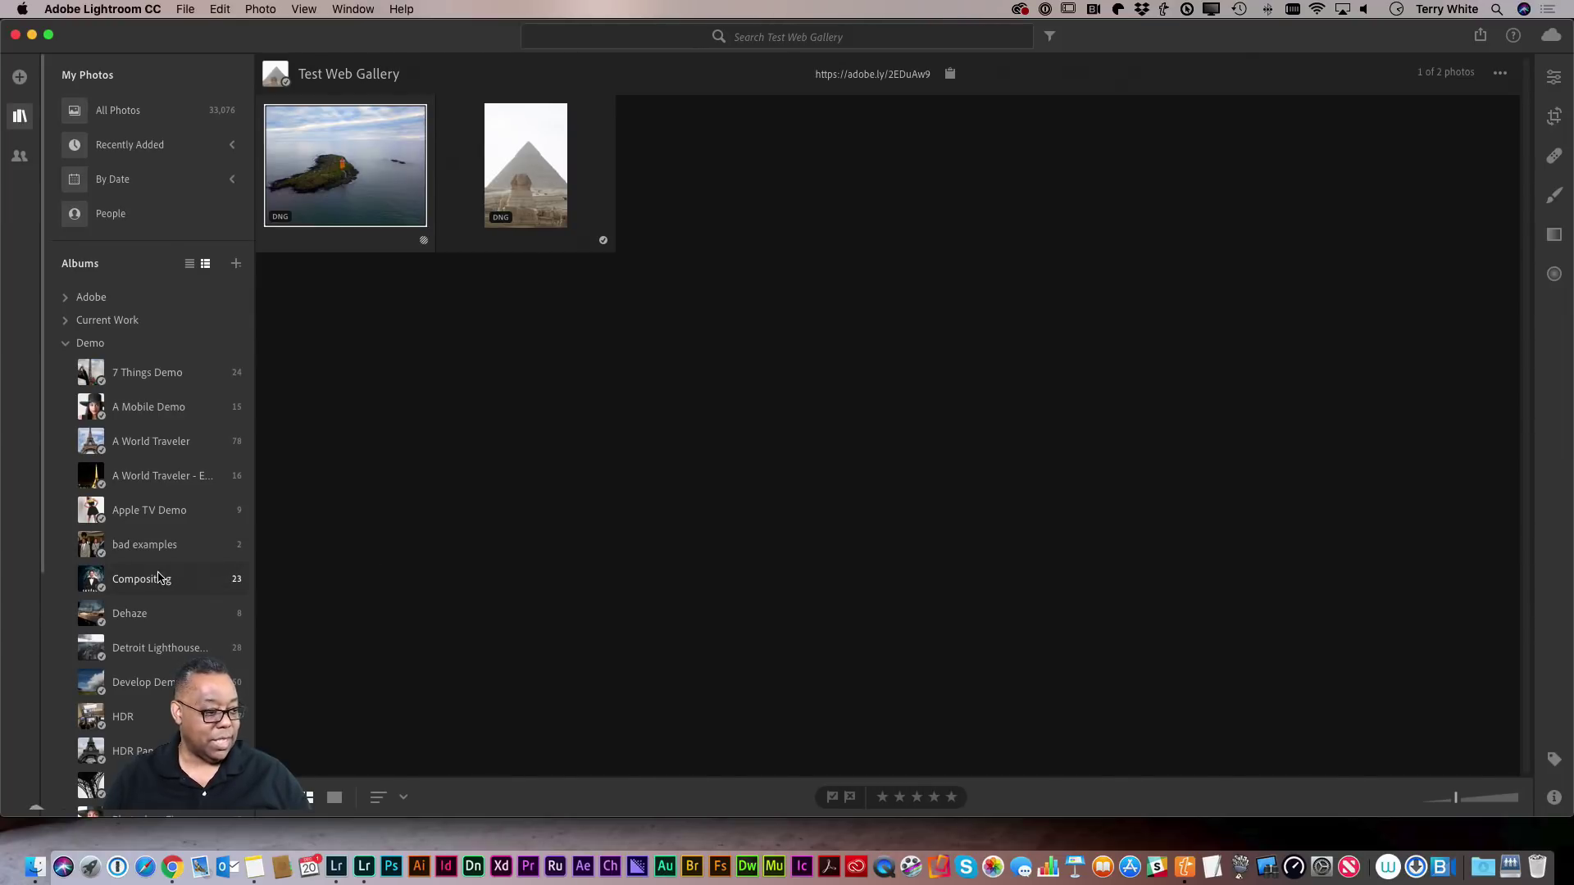
scroll(132, 580, down, 5)
scroll(129, 580, down, 4)
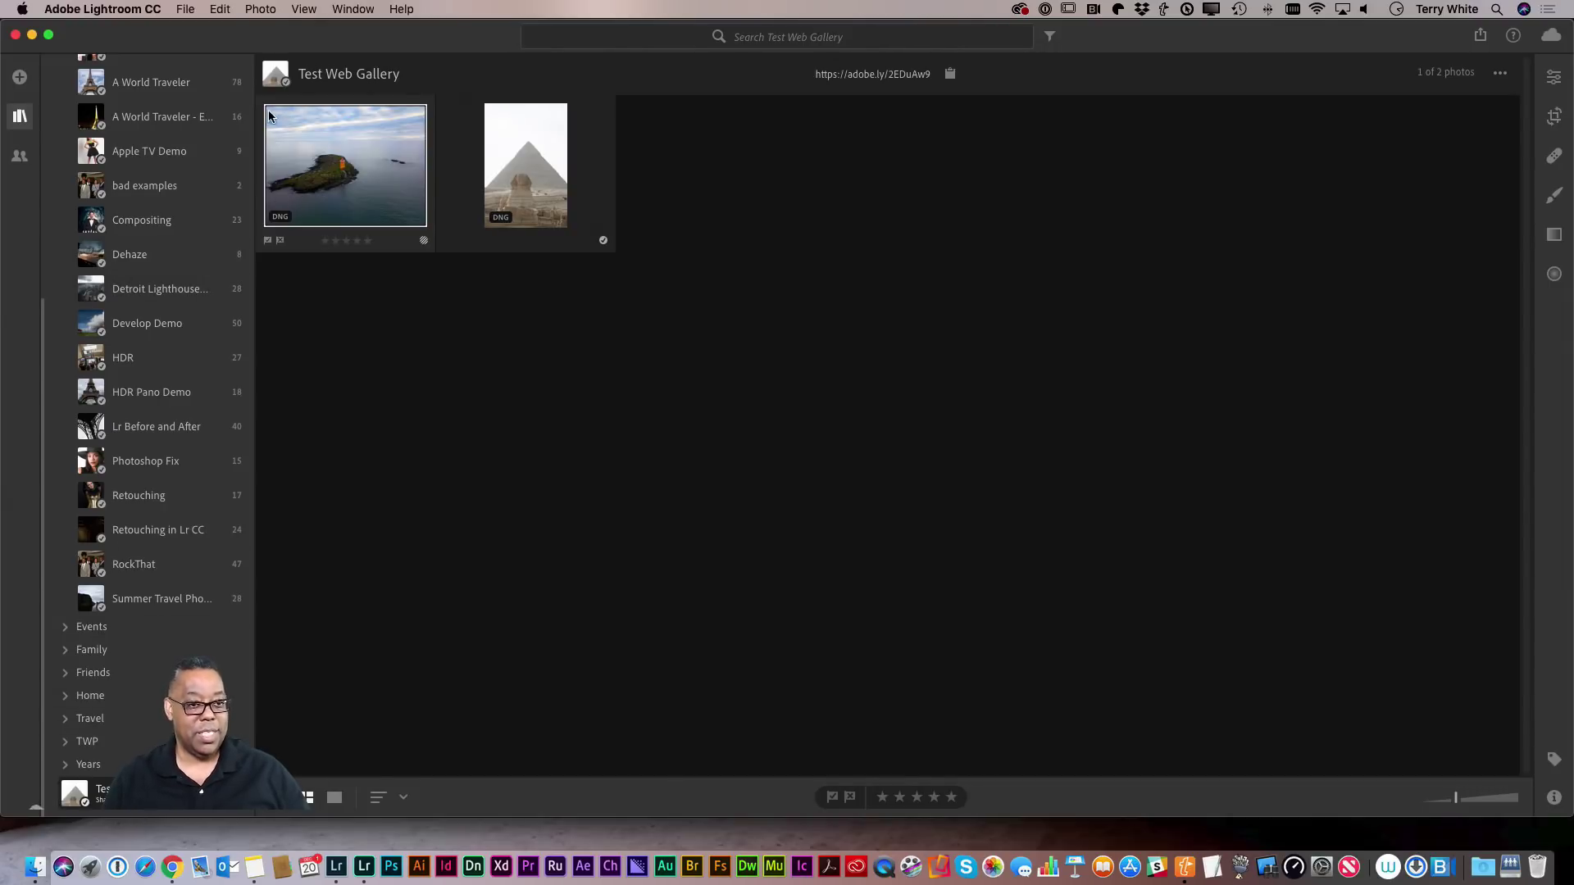
Move the Lightroom CC window aside to reveal Lightroom Classic behind it, and move it back.
drag(216, 44, 710, 45)
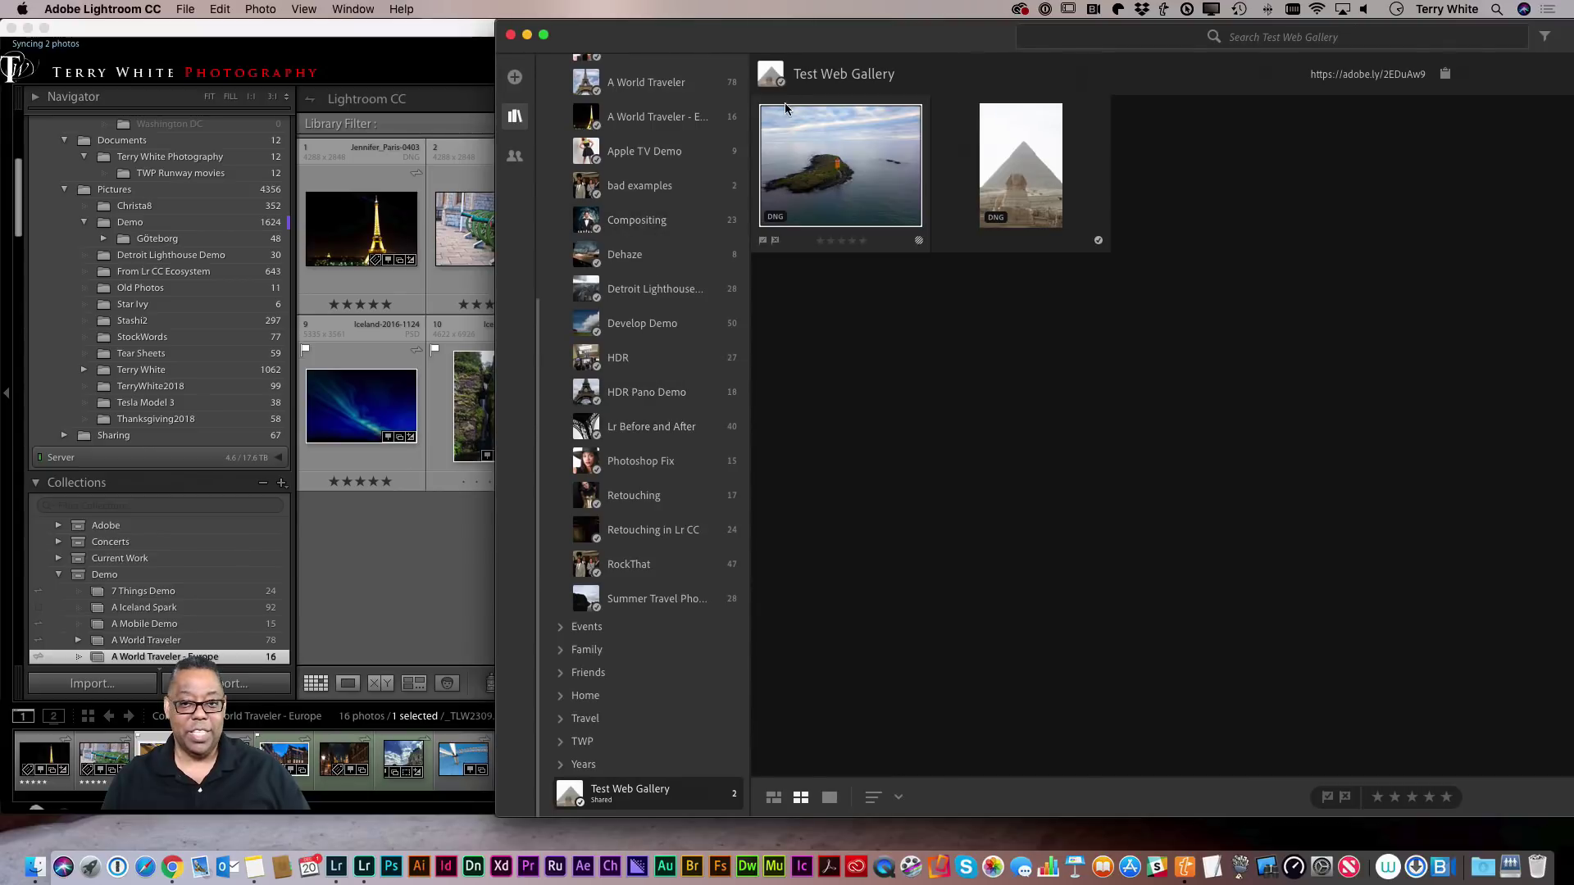
drag(807, 38, 517, 37)
double_click(517, 36)
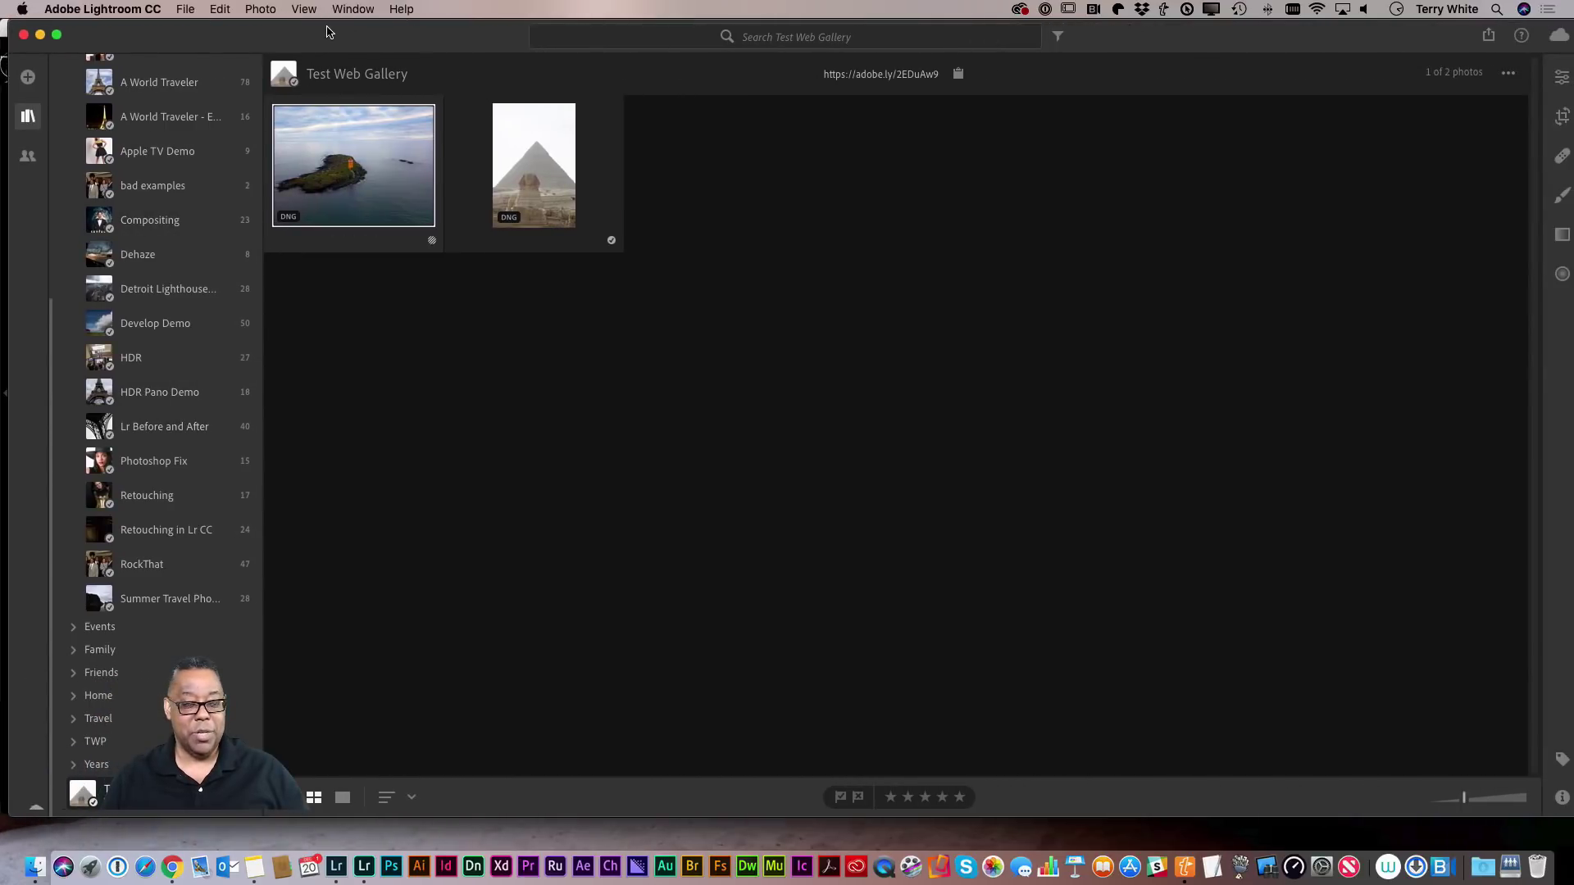
Collapse the Demo album folder and set Test Web Gallery as the target album.
scroll(105, 167, up, 10)
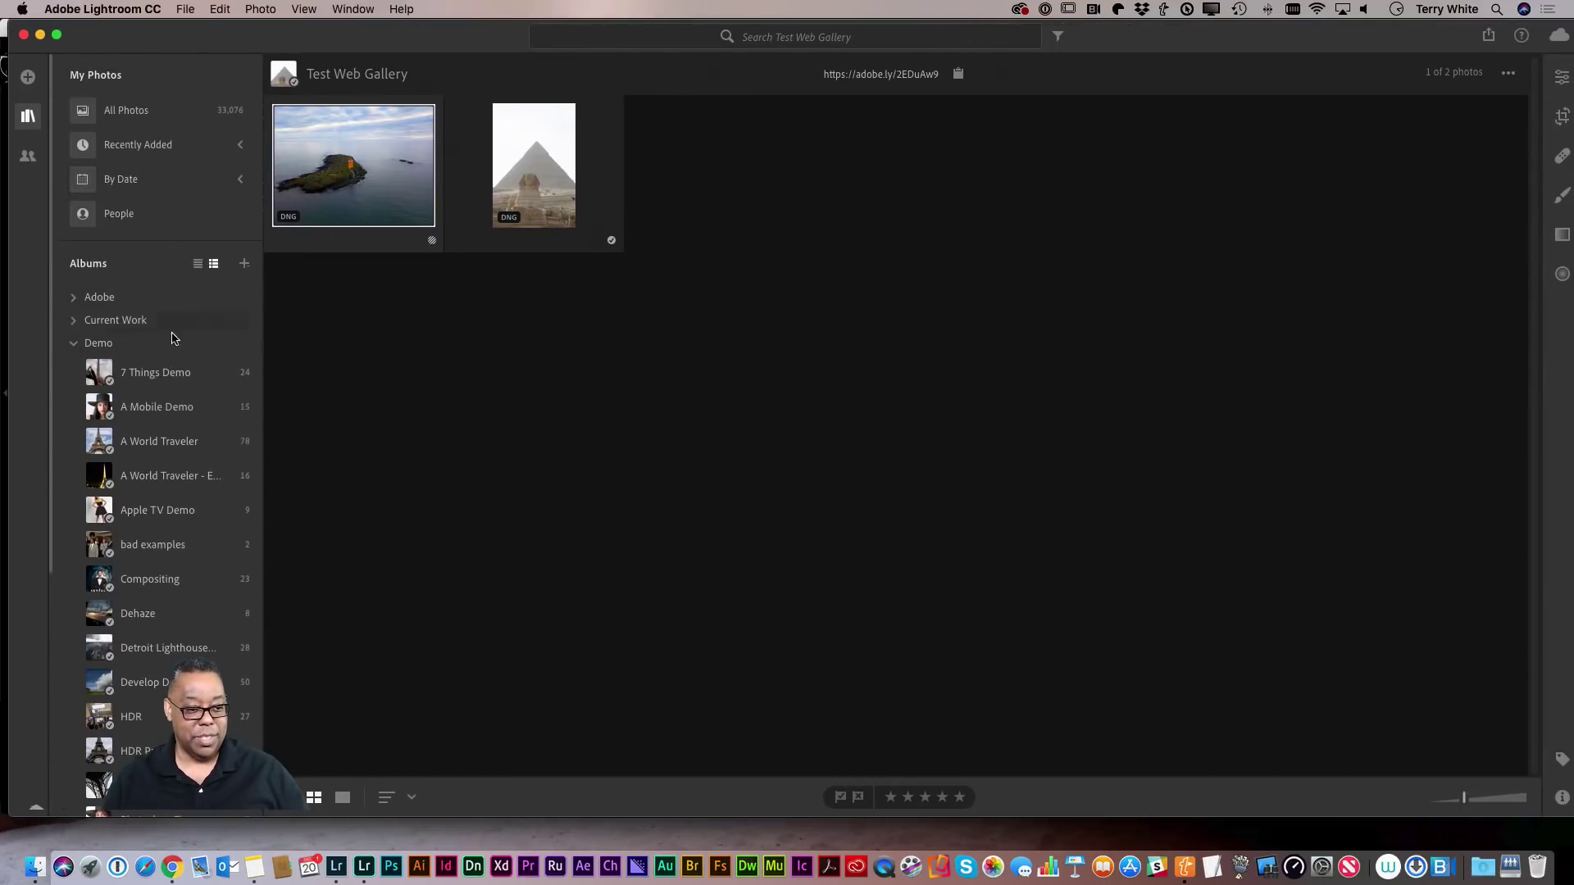
click(74, 343)
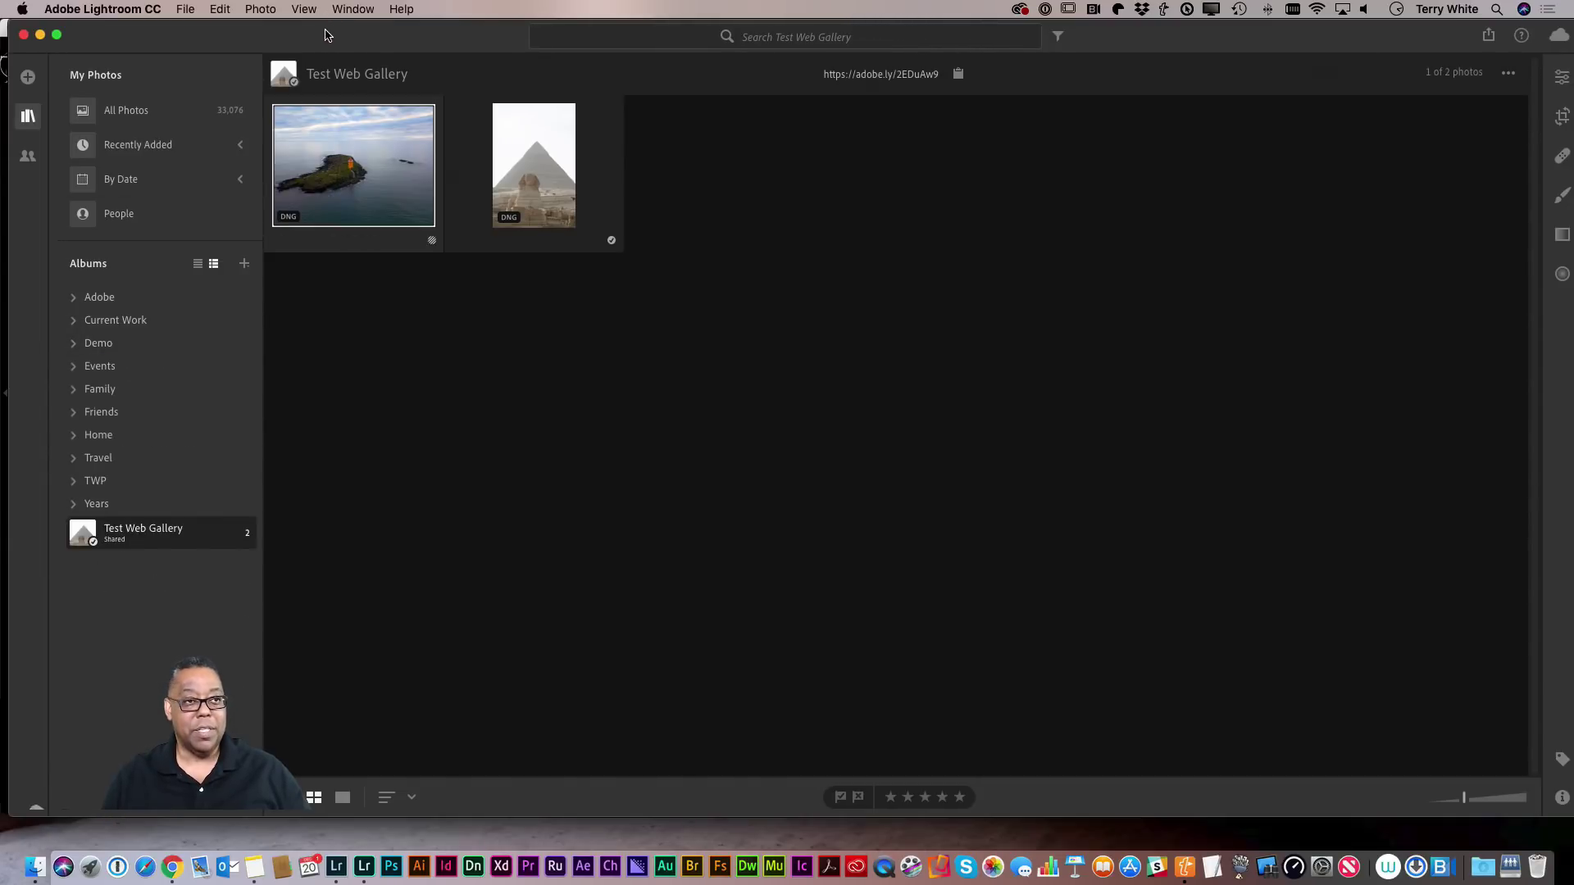
right_click(143, 541)
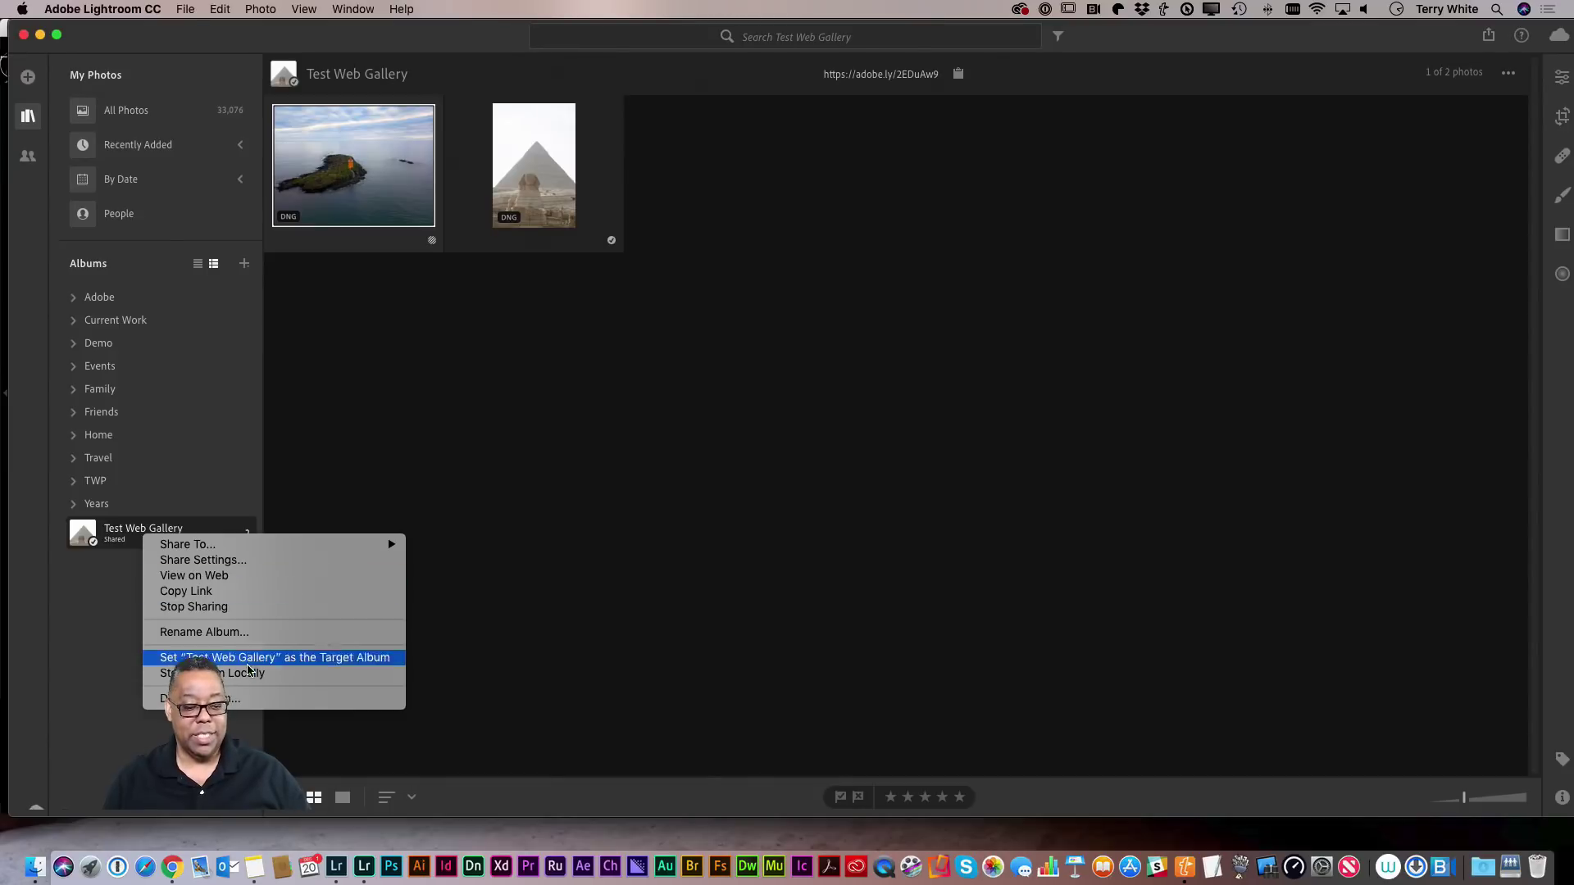
click(353, 658)
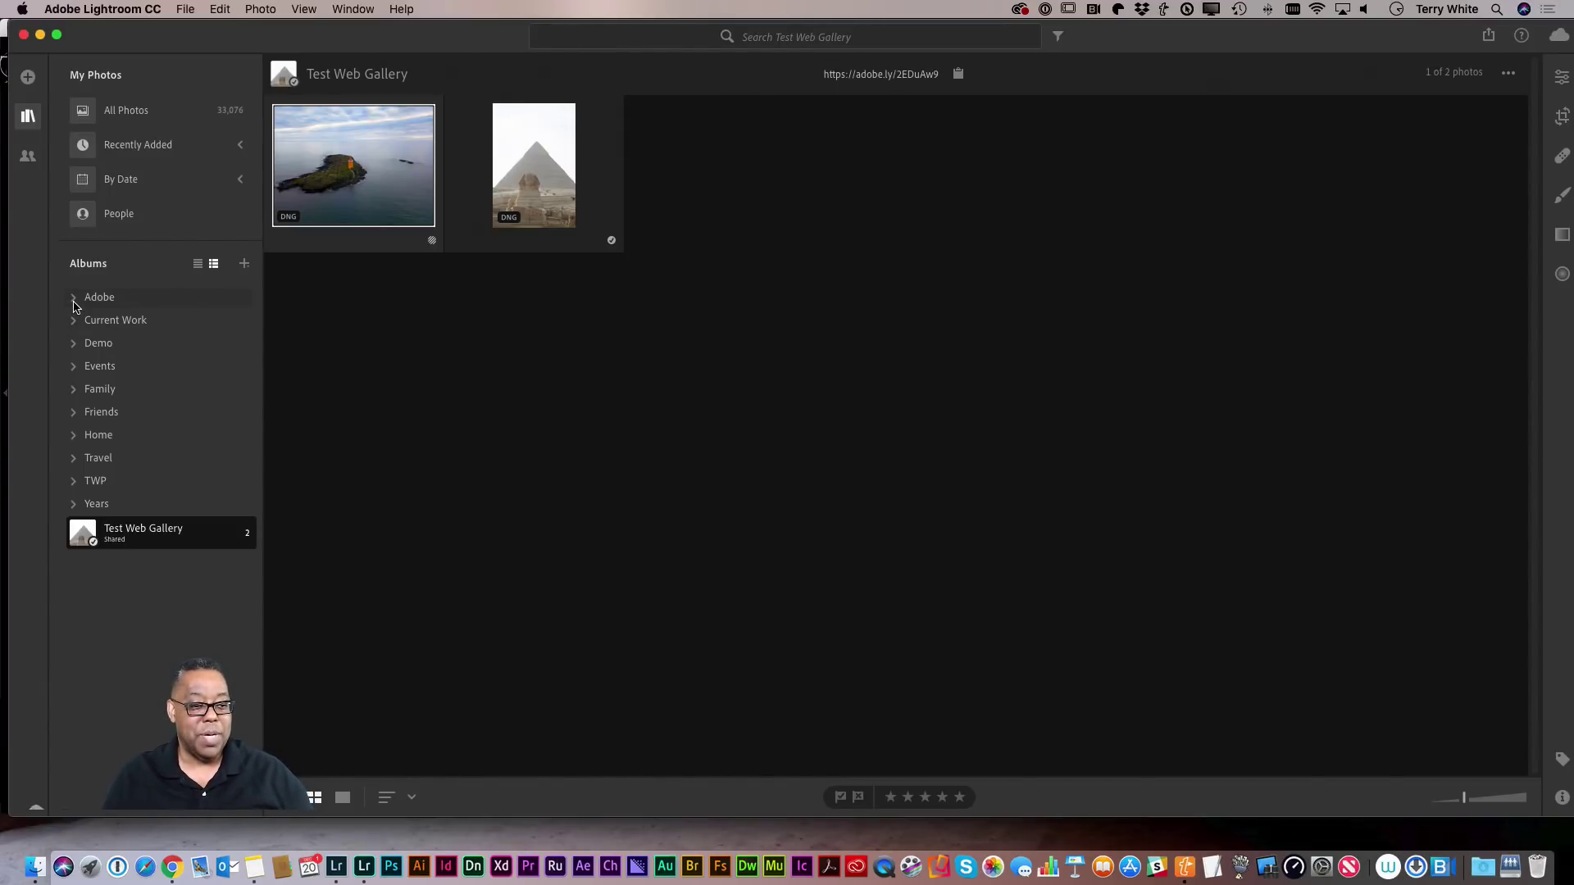
Add the rocky island, blue ocean aerial and iceberg lagoon photos from the 7 Things Demo album to the target album.
click(74, 343)
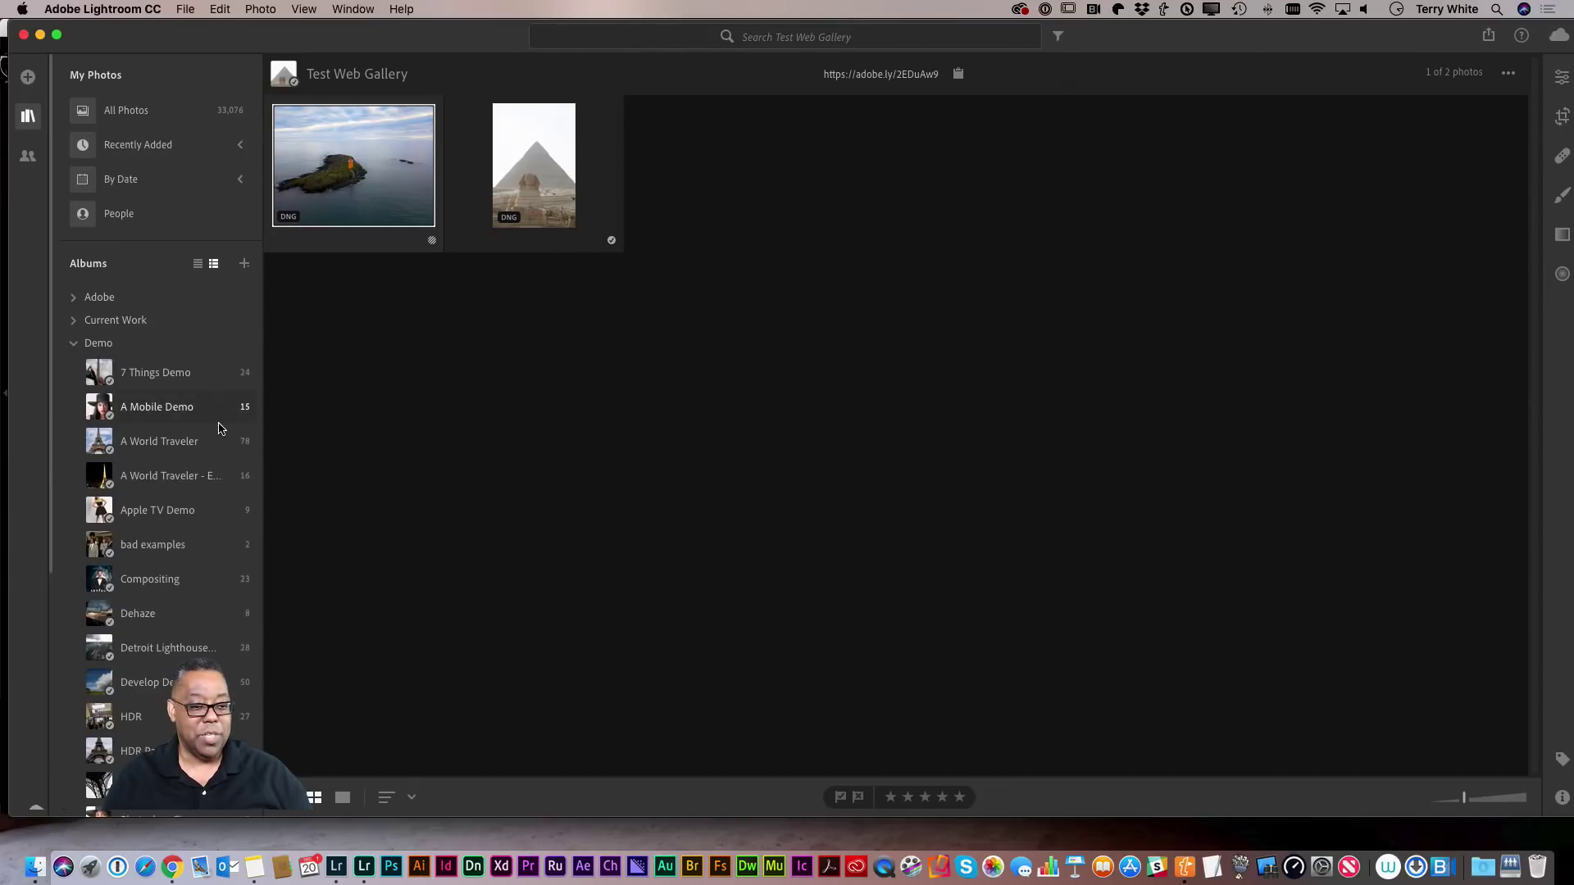
click(140, 377)
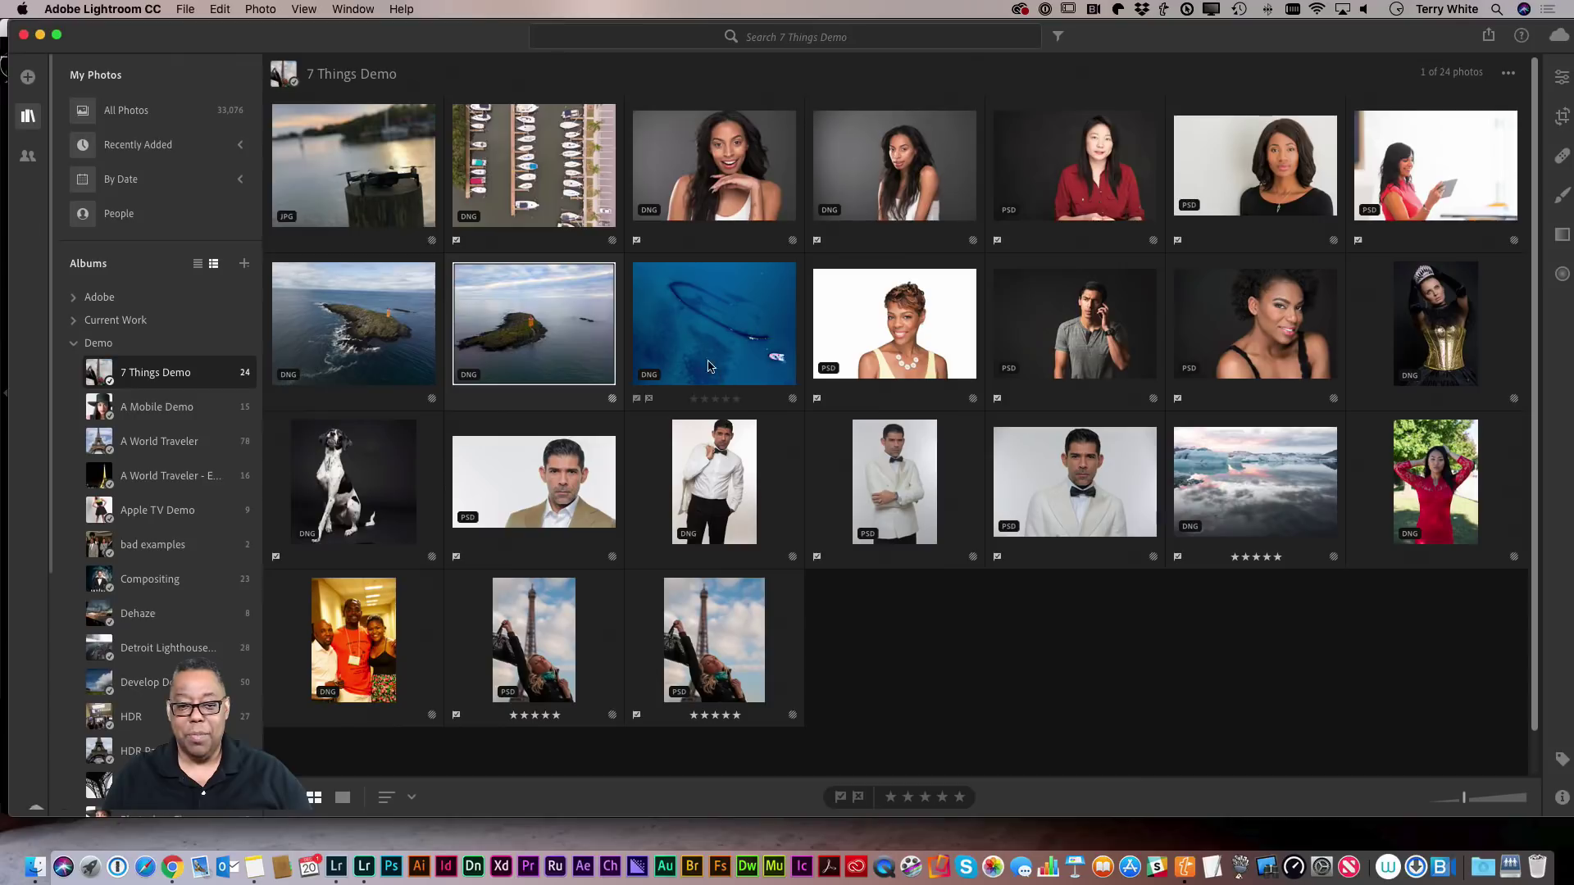
click(393, 353)
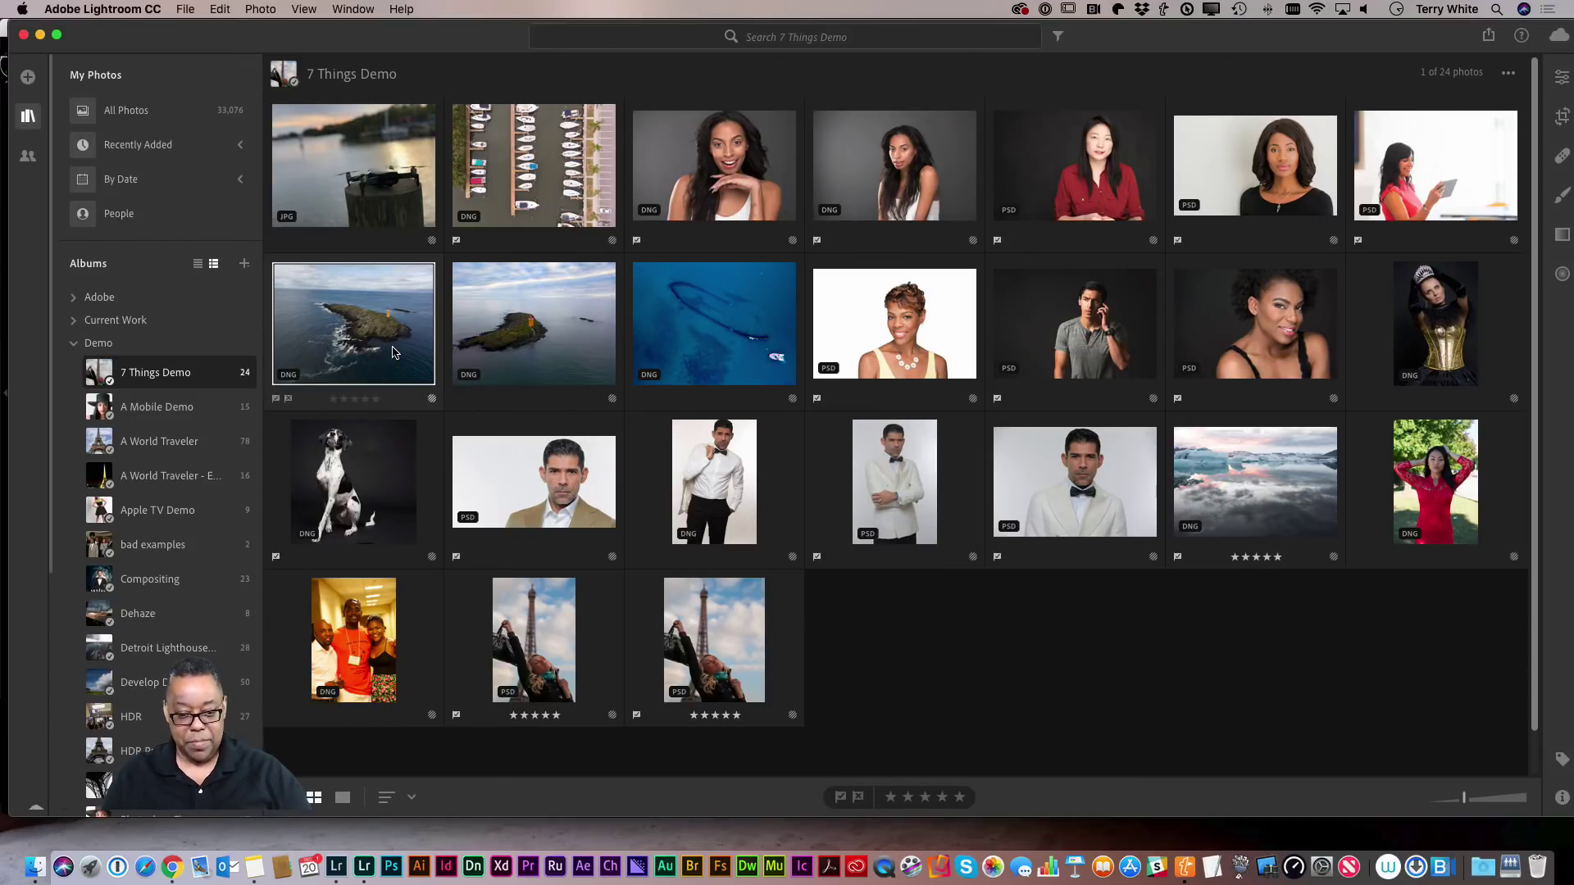
key(t)
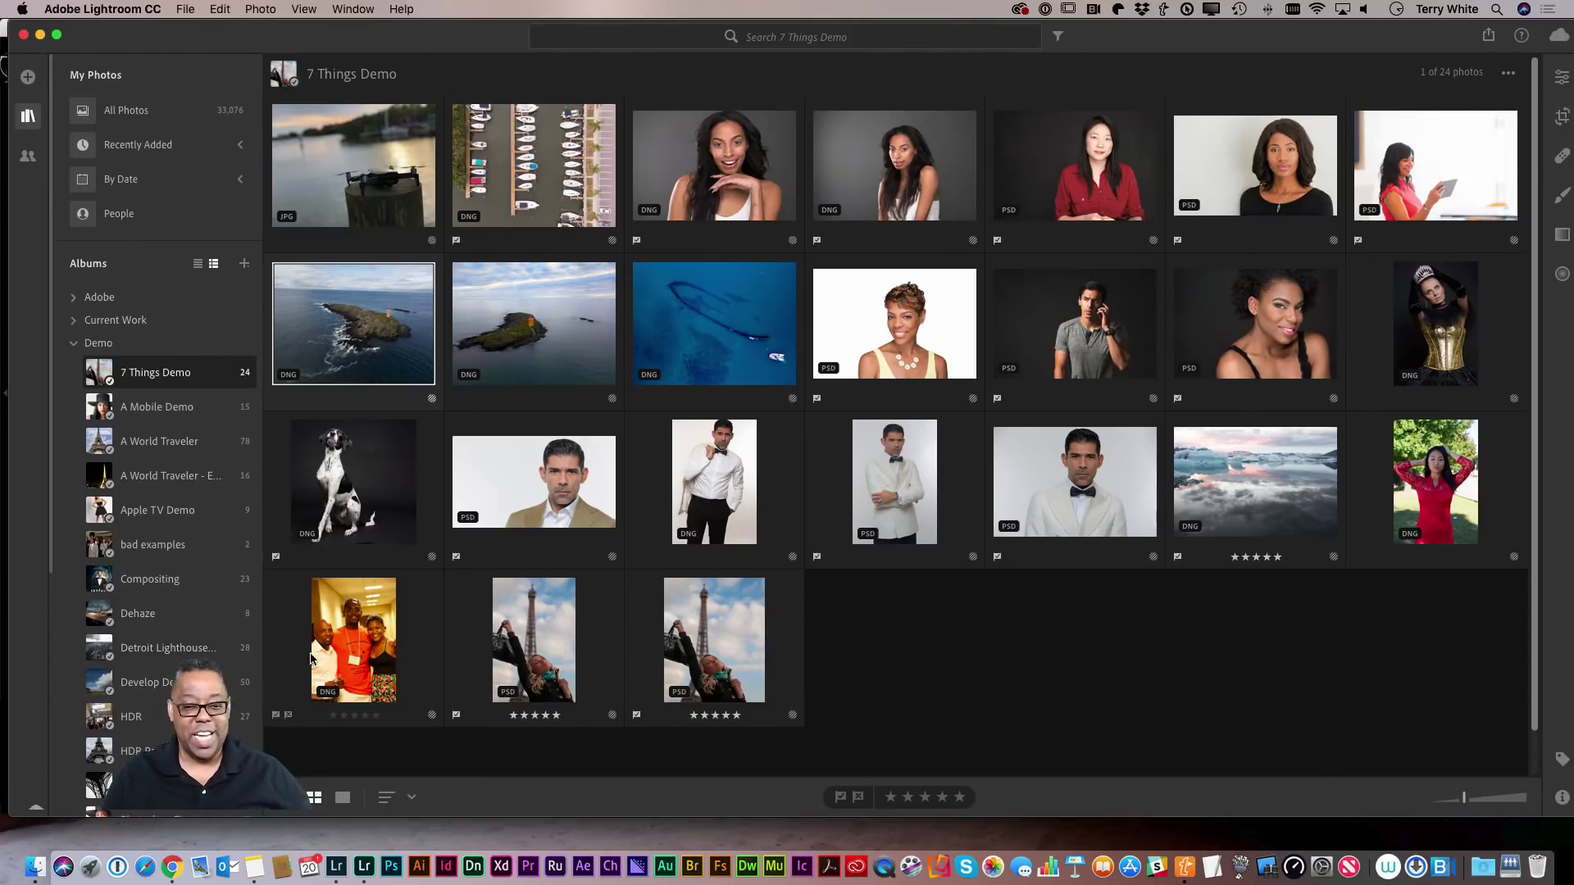
click(690, 330)
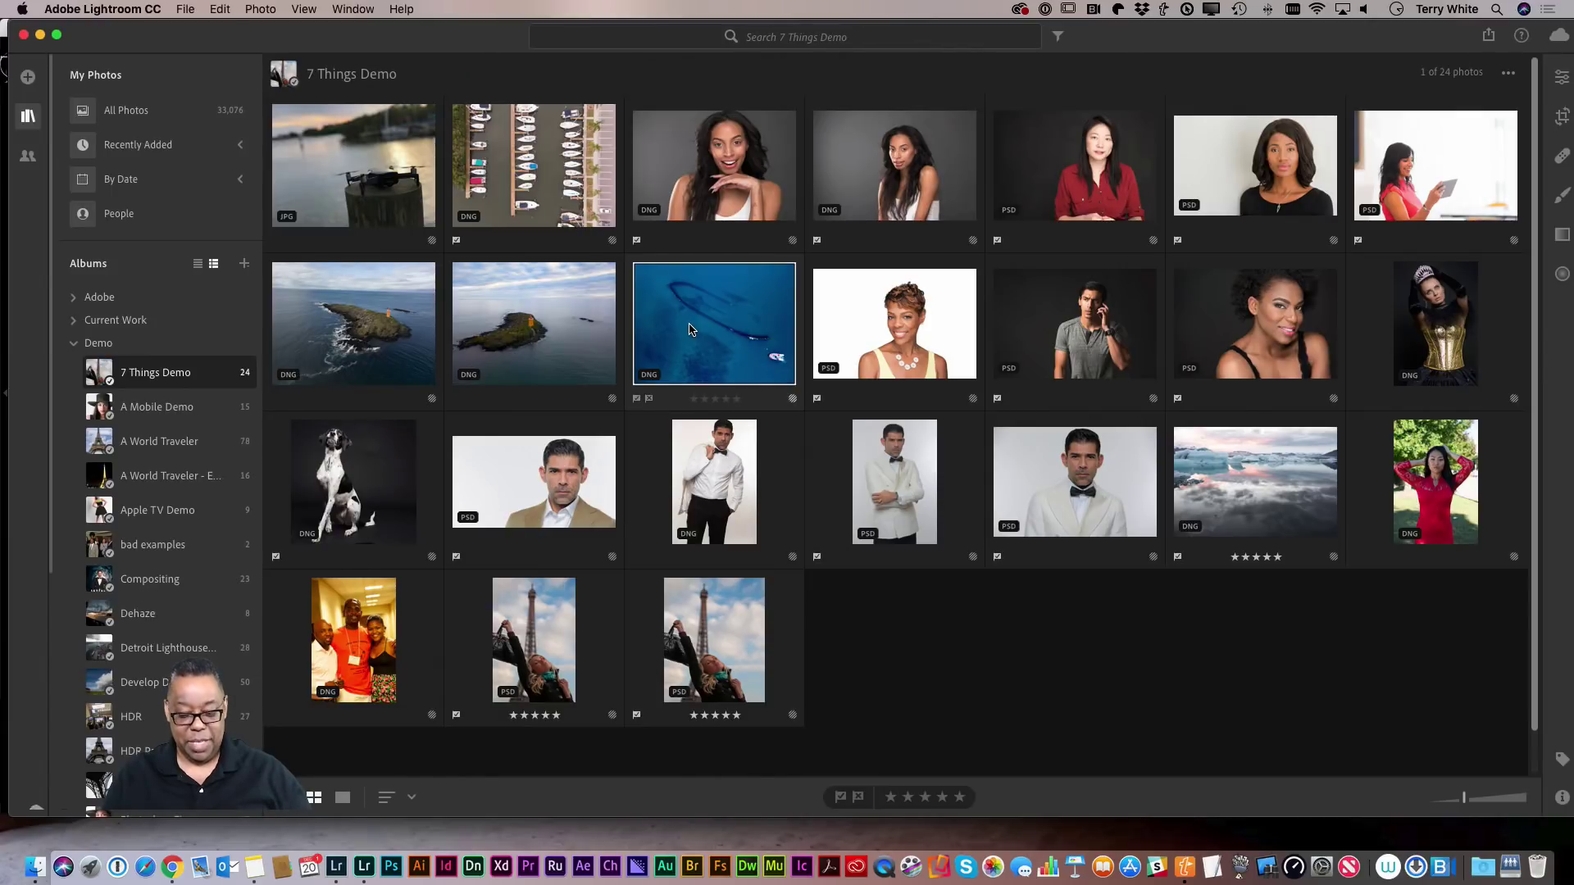
click(1234, 502)
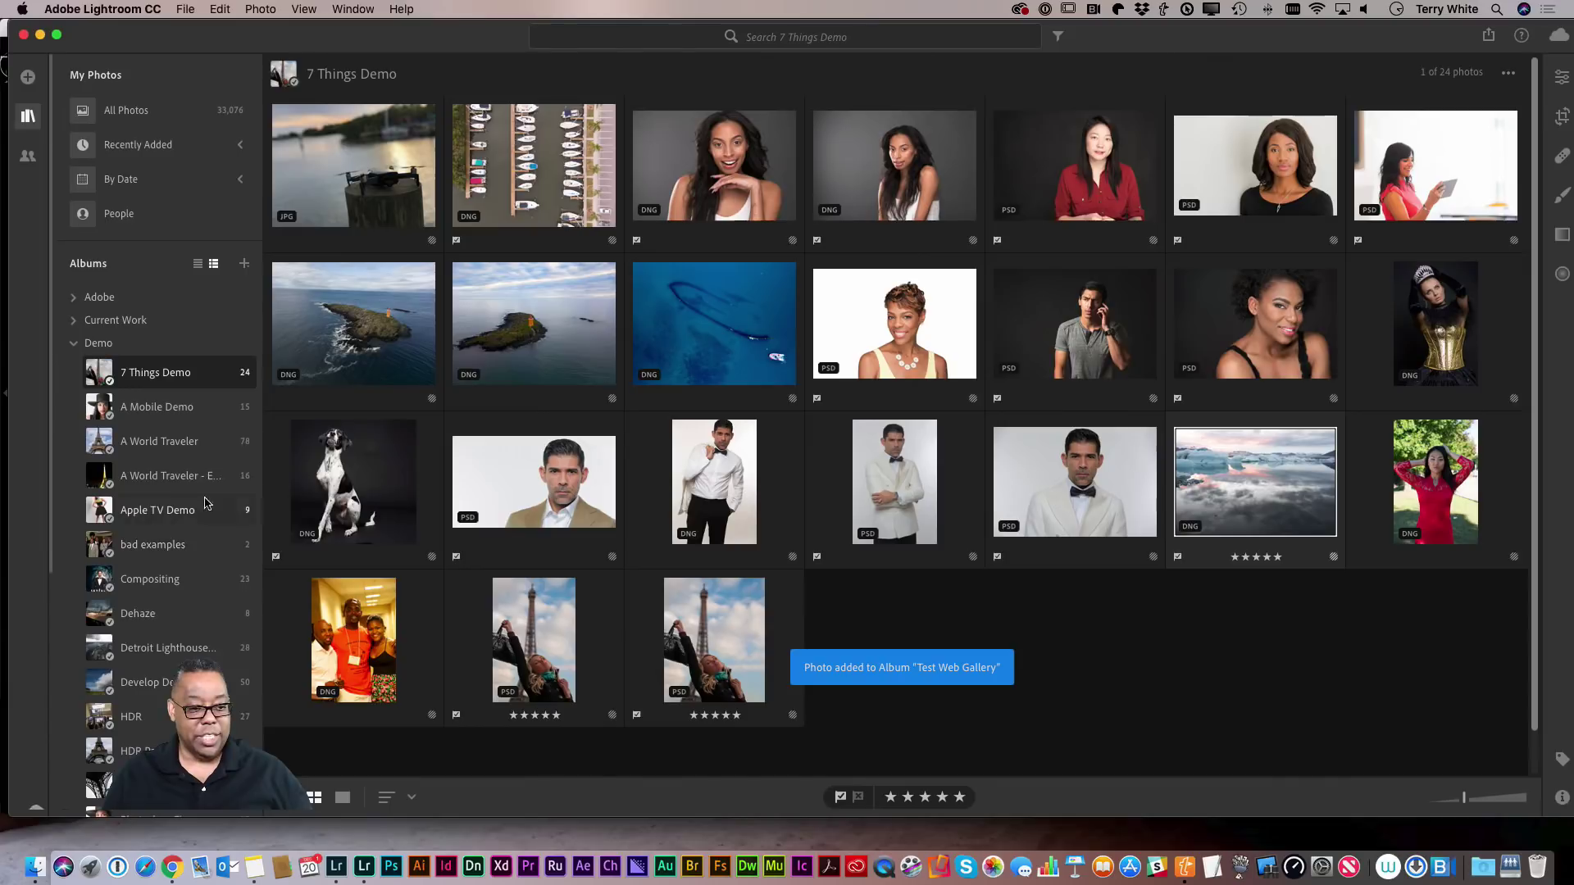
Add the red-canopied boat, full Eiffel Tower and cloud-reflecting glass pyramid photos from A World Traveler to the target album.
click(169, 457)
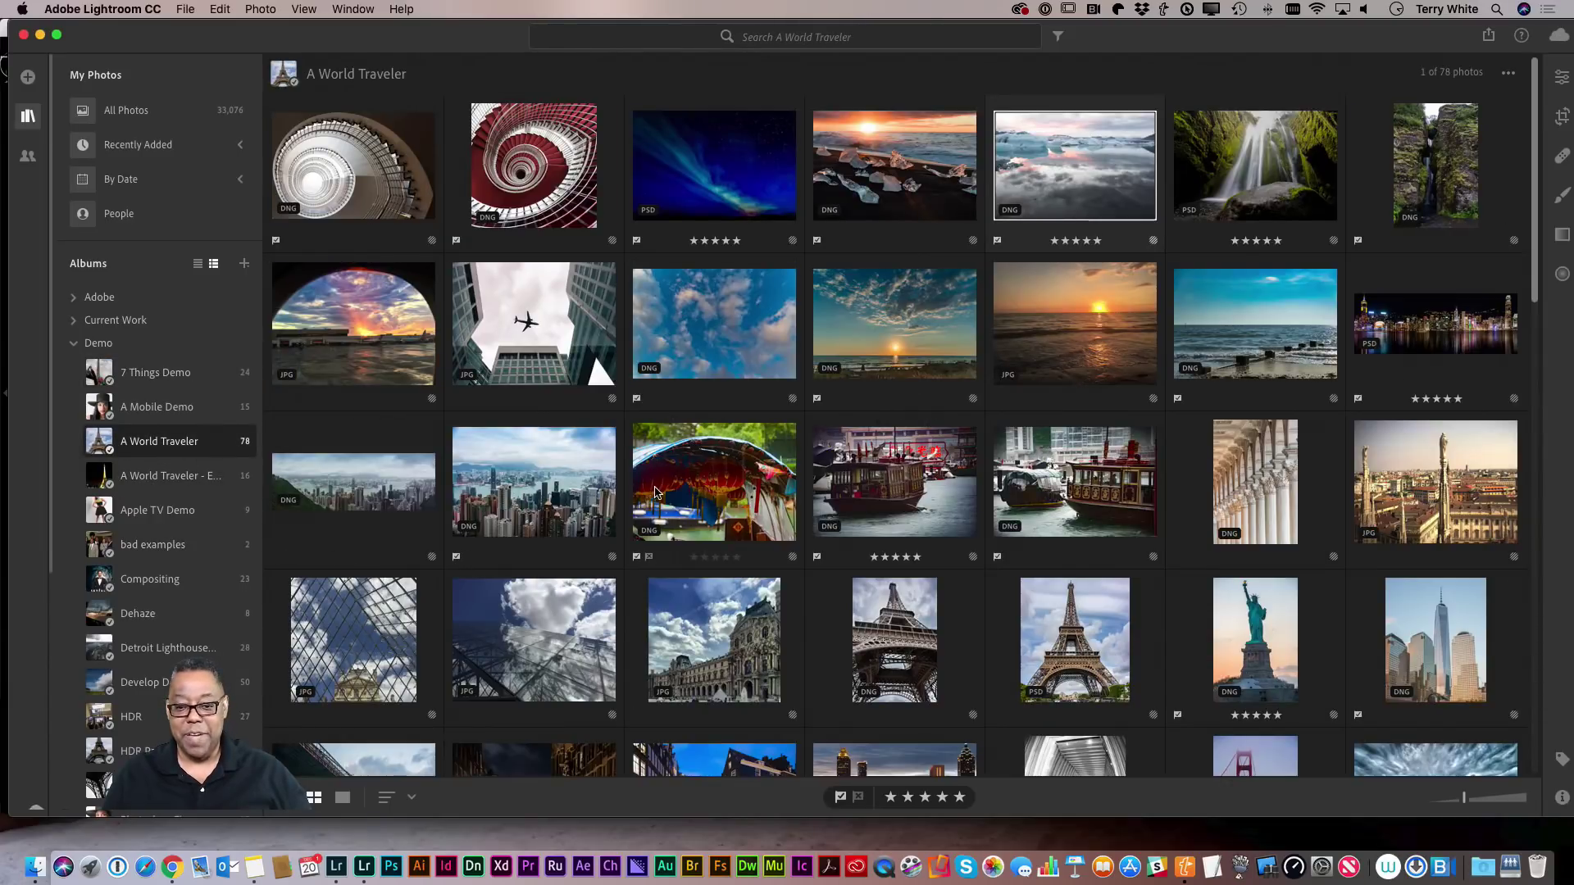
click(721, 499)
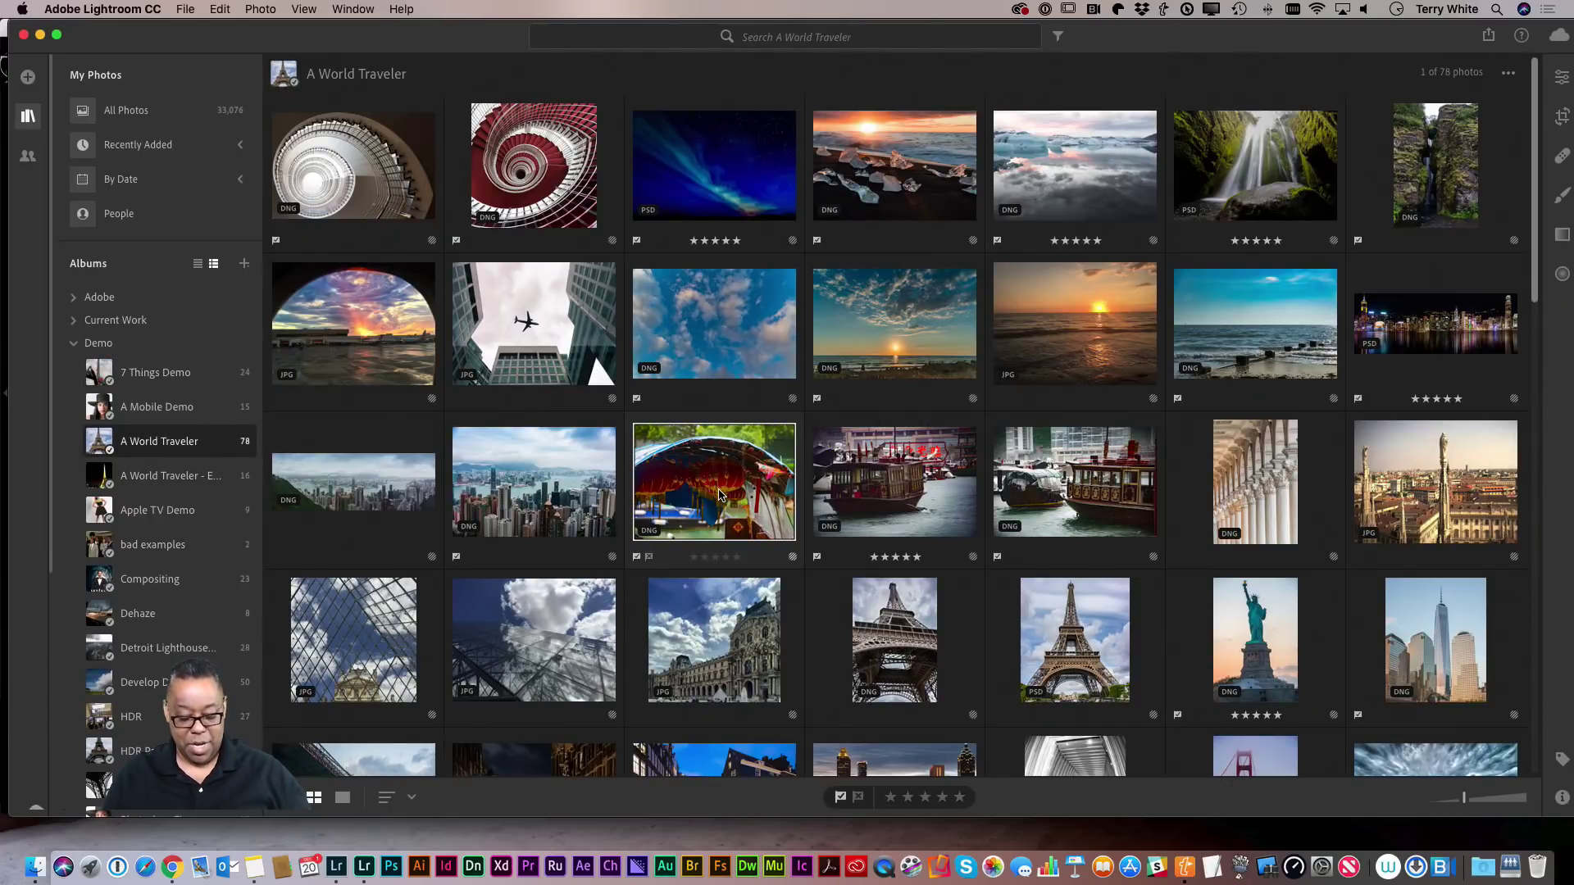
click(1082, 647)
key(t)
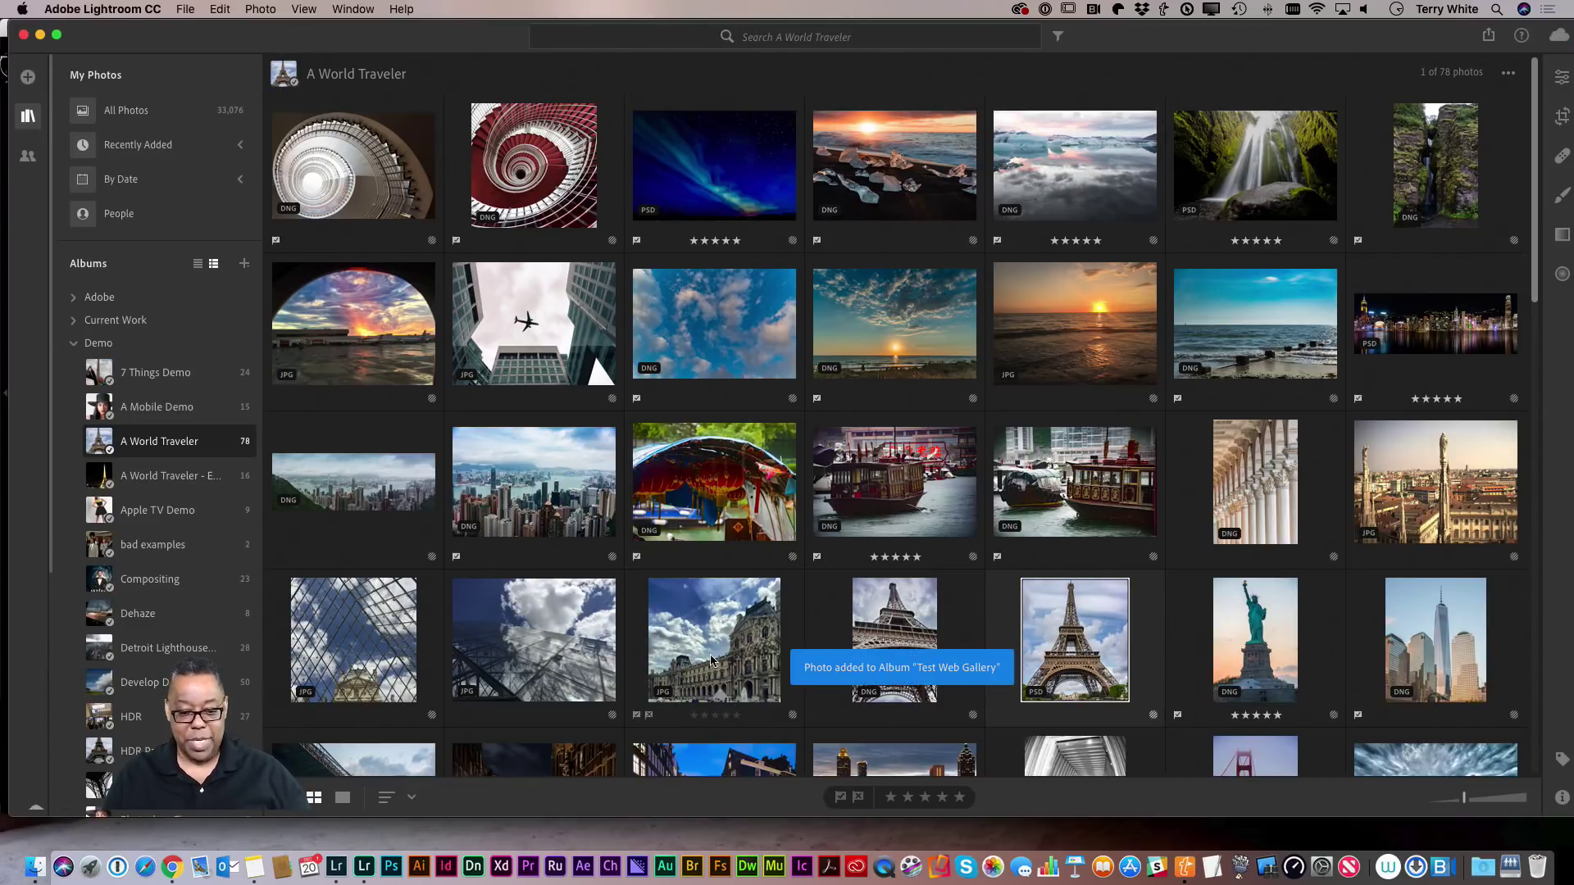
click(574, 659)
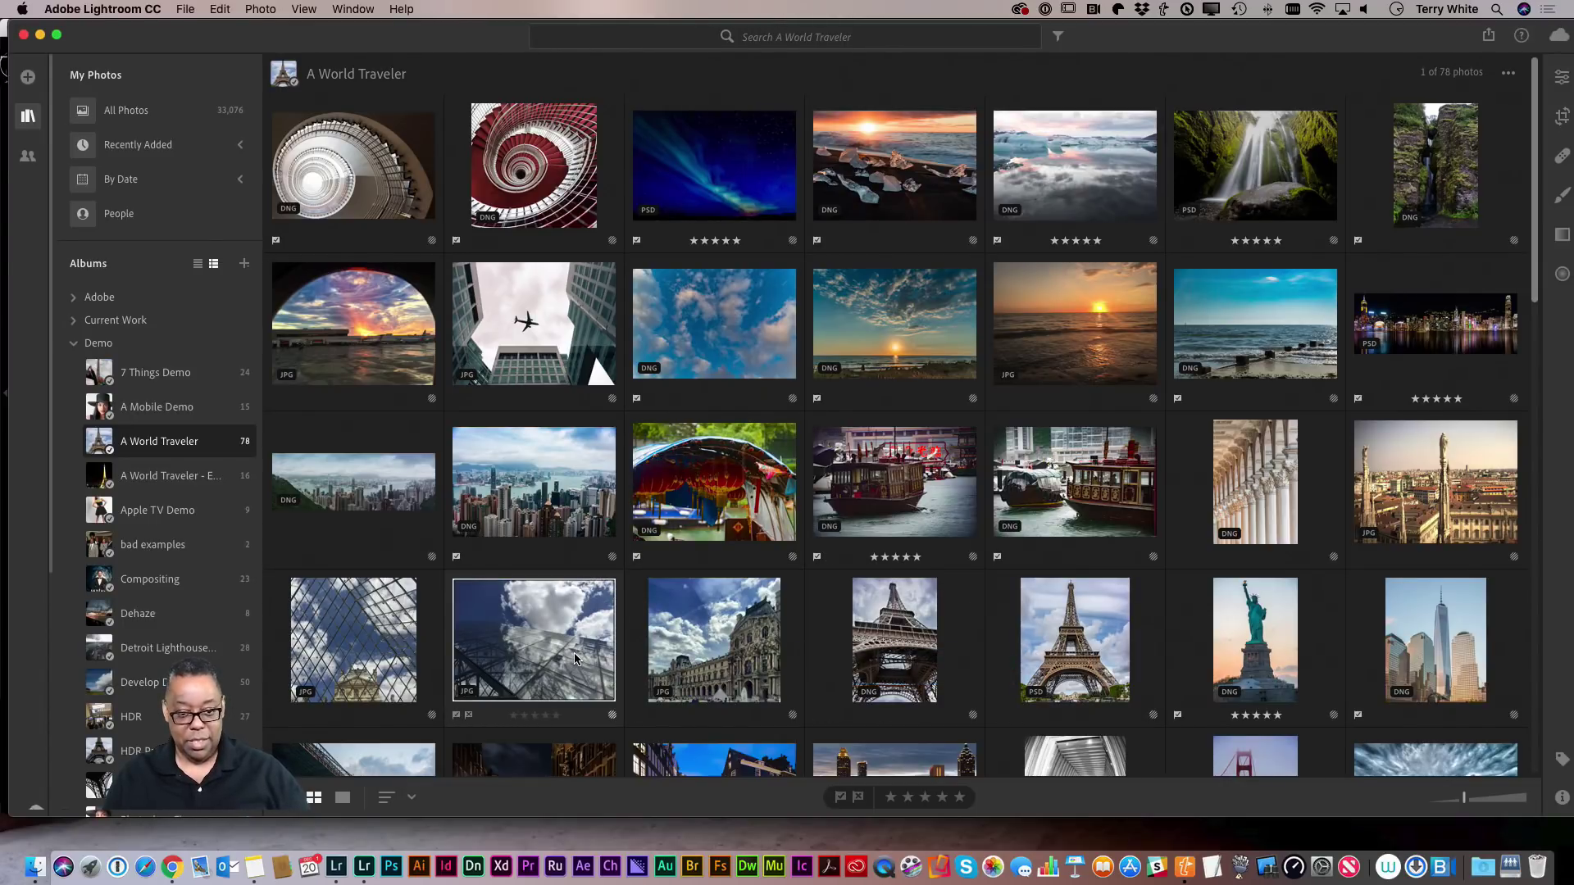
key(t)
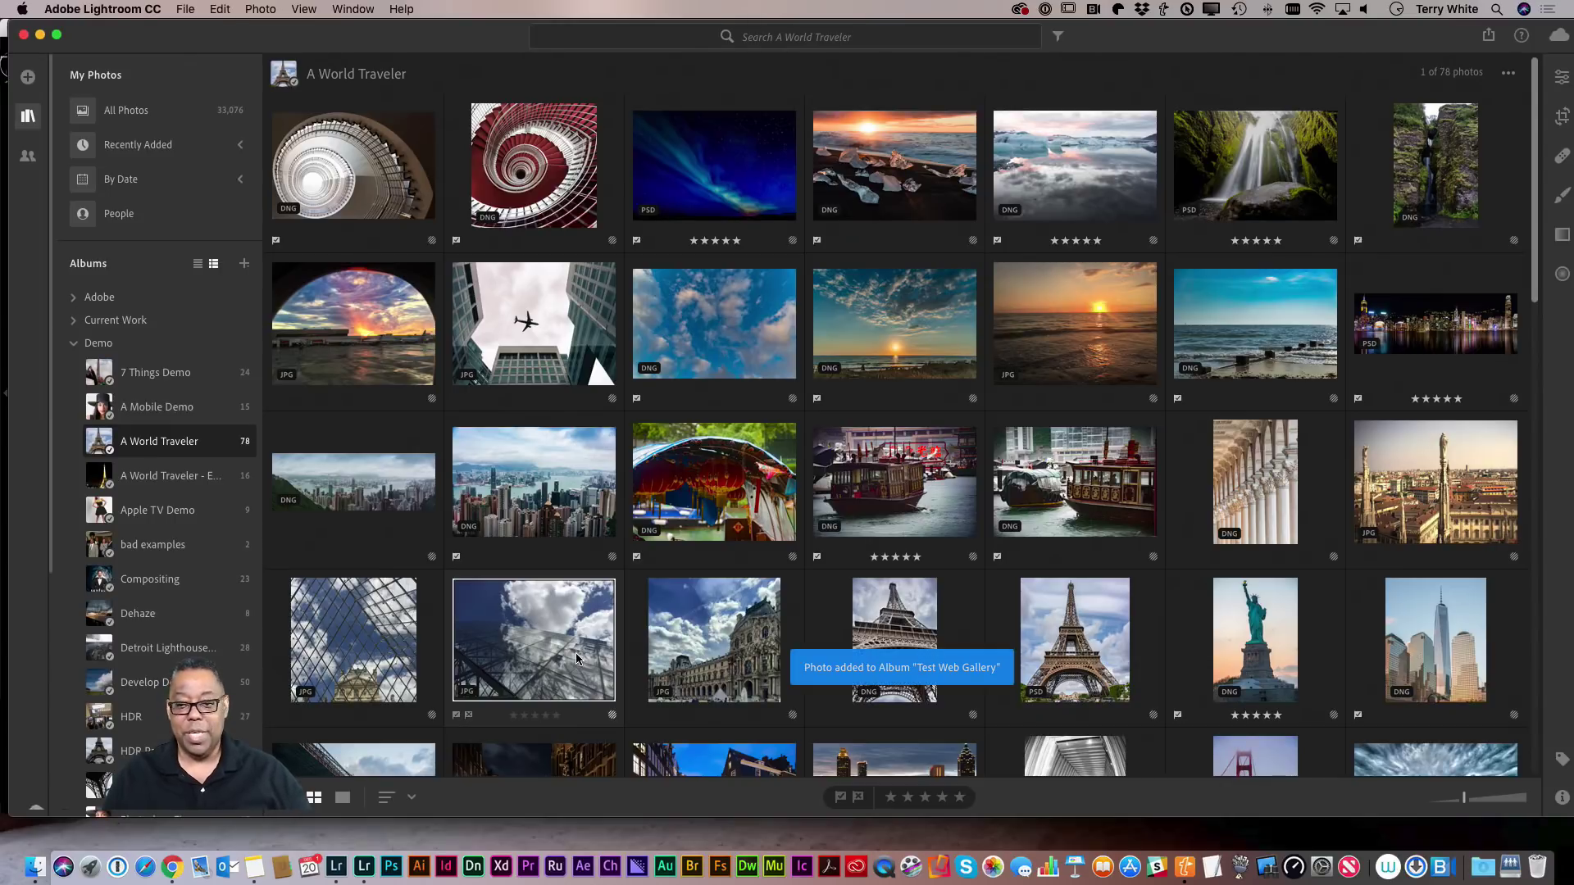
Add the mossy waterfall photo and the two Sphinx photos from A World Traveler to the target album.
scroll(863, 540, down, 5)
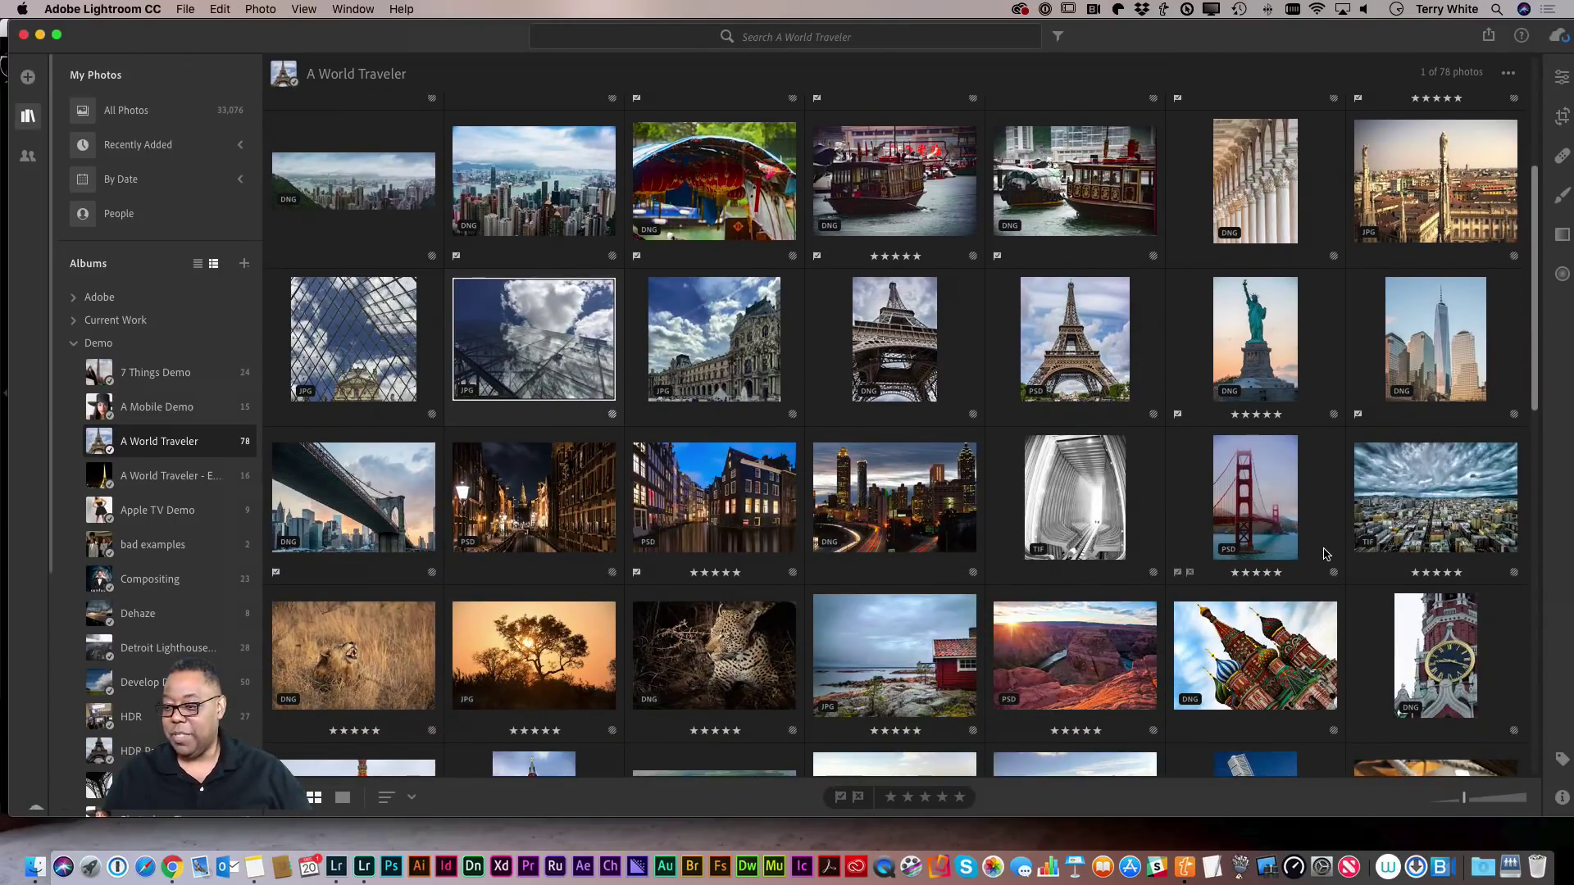
scroll(1207, 341, up, 4)
click(1260, 194)
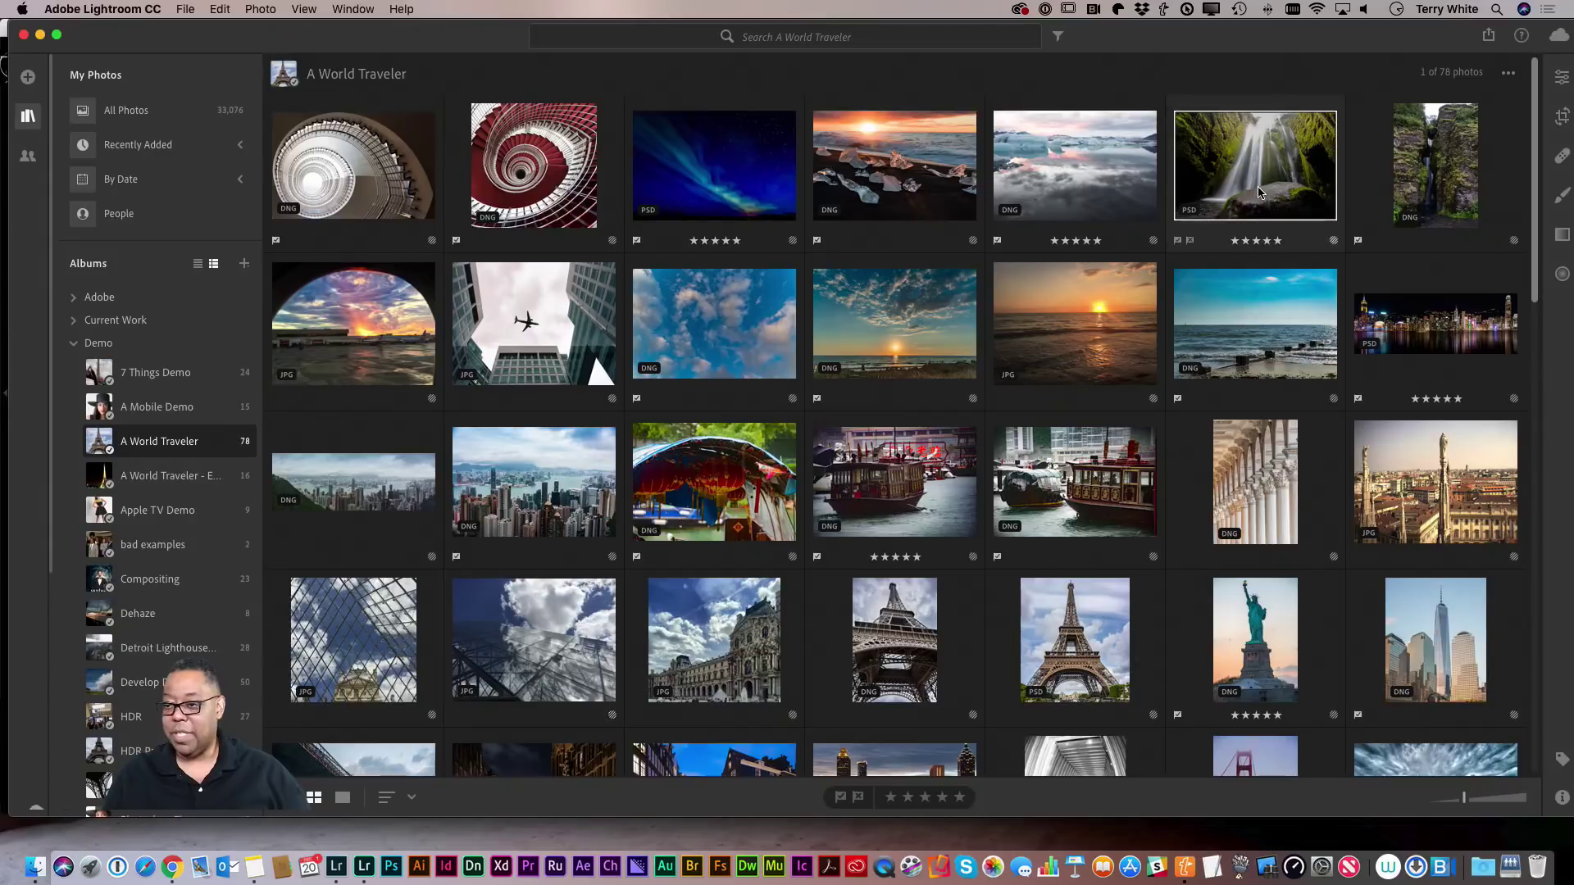
key(t)
scroll(1137, 359, down, 7)
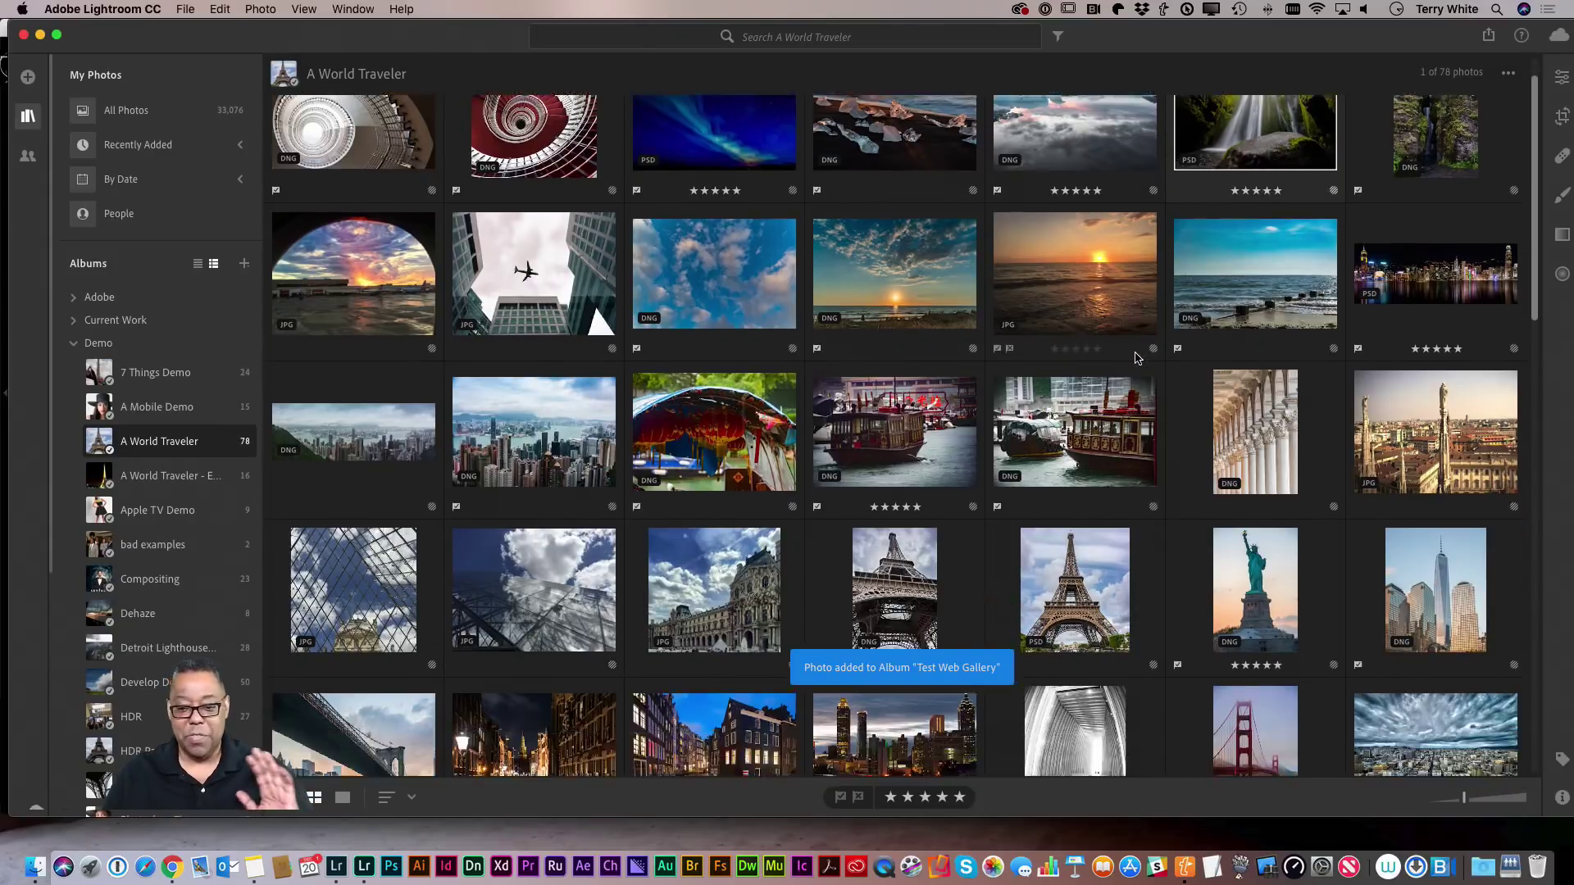
scroll(1137, 358, down, 2)
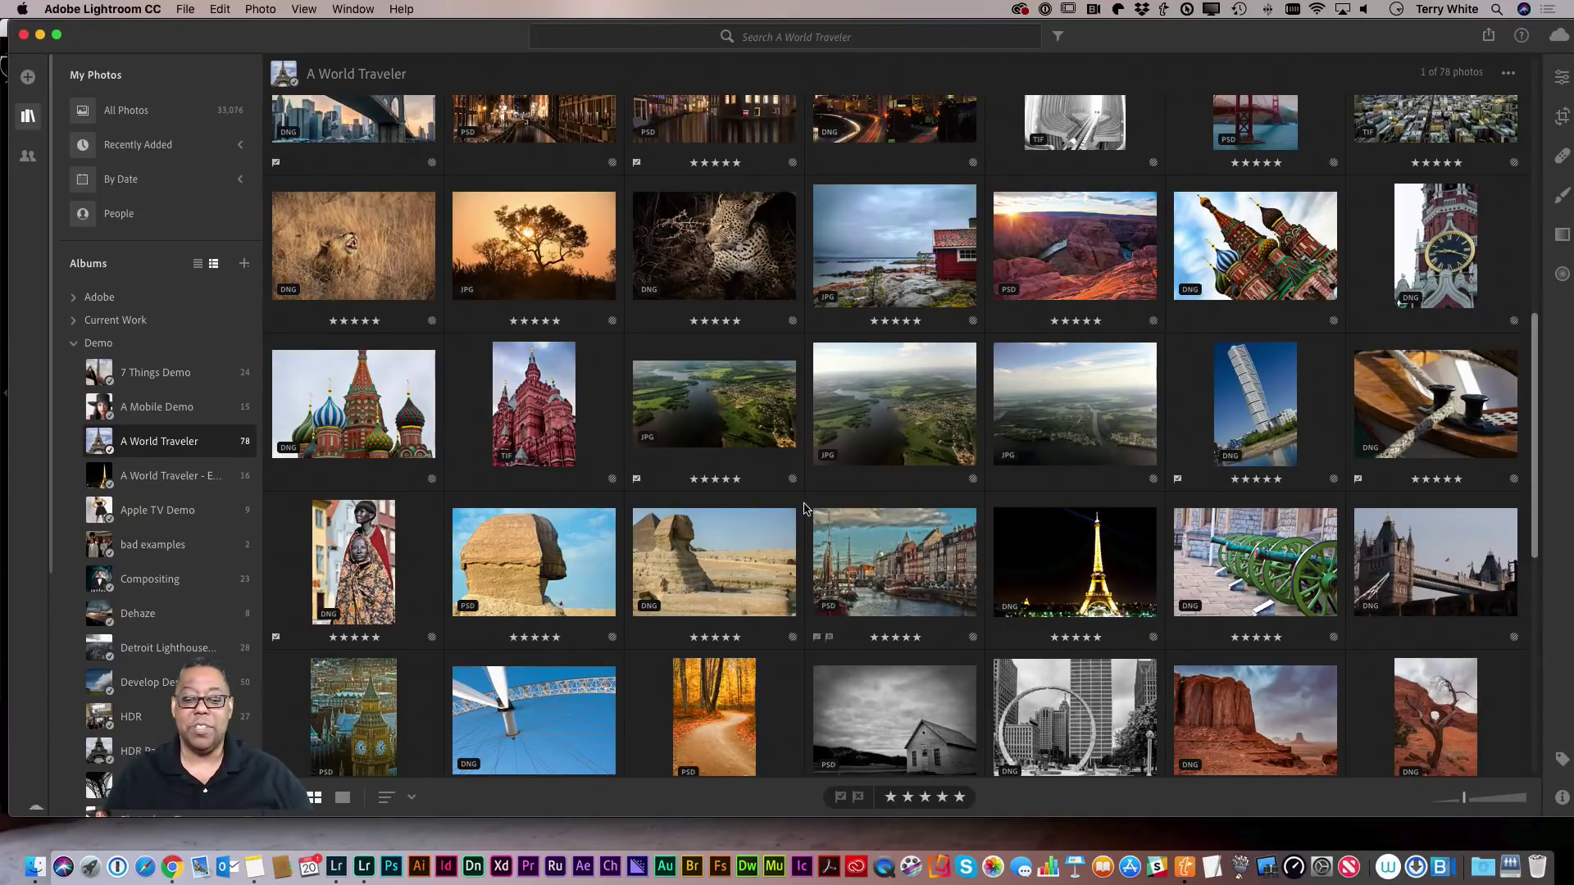
click(528, 570)
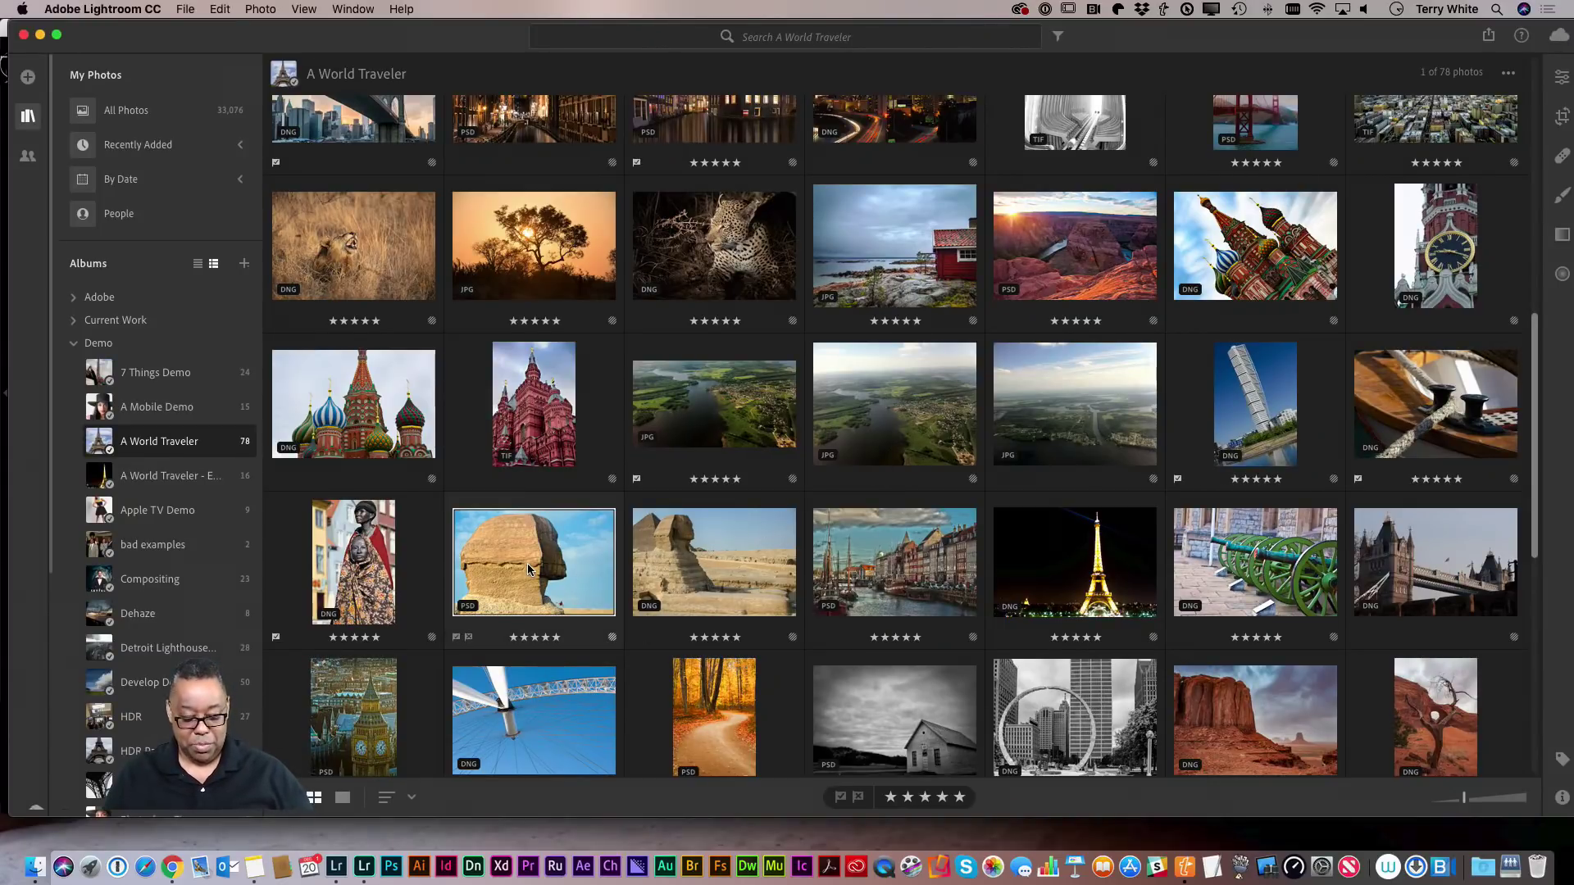
key(super+c)
click(706, 576)
key(super+v)
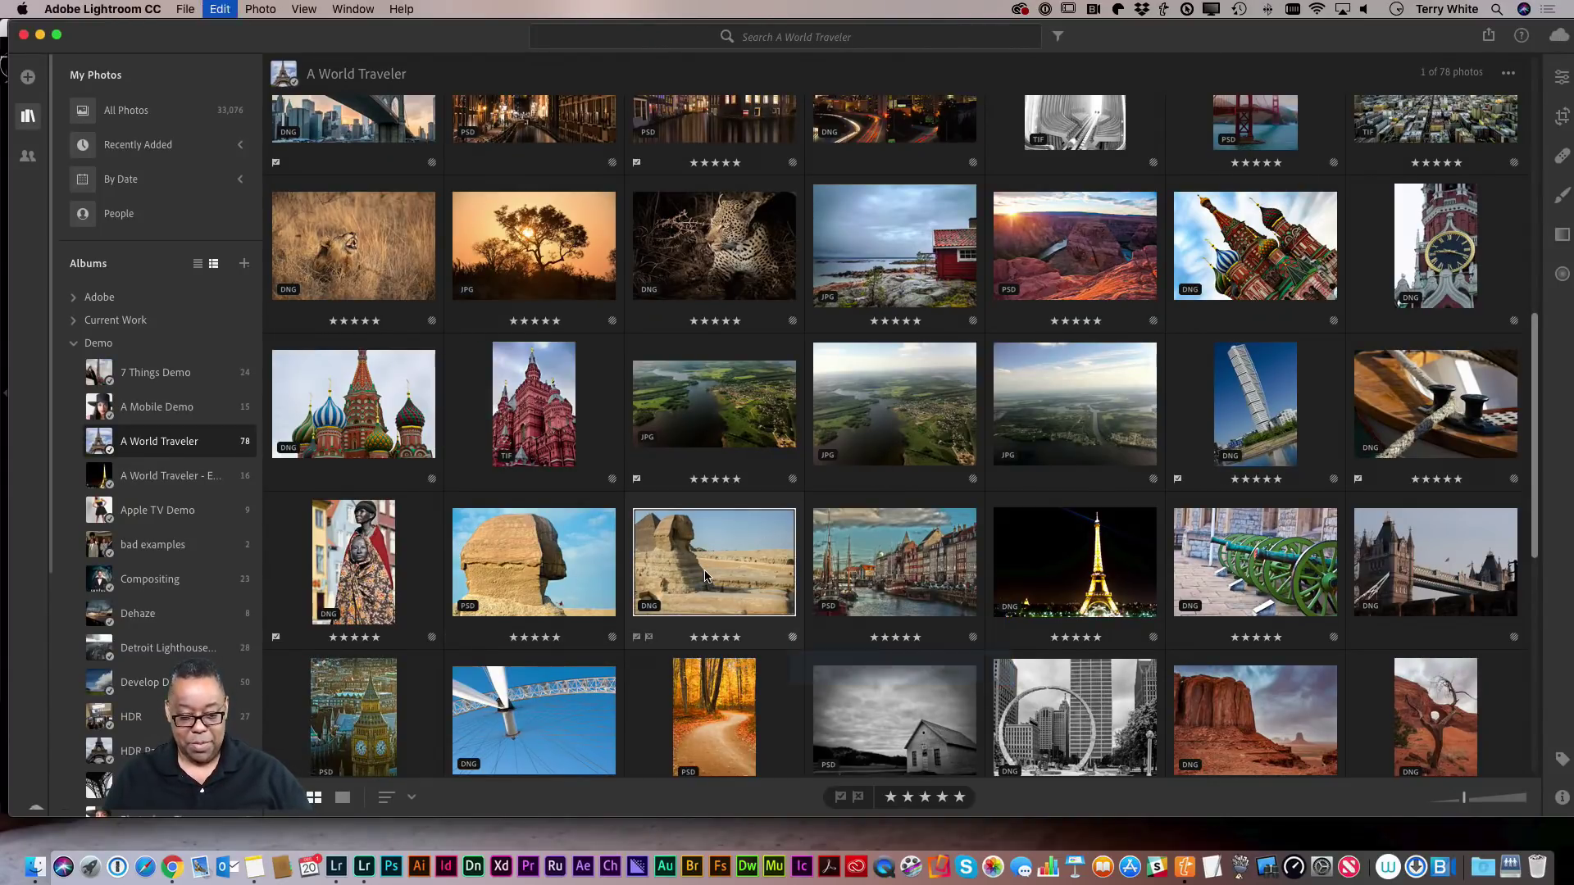
Open the Test Web Gallery album and check the photos collected in it.
scroll(172, 652, down, 1)
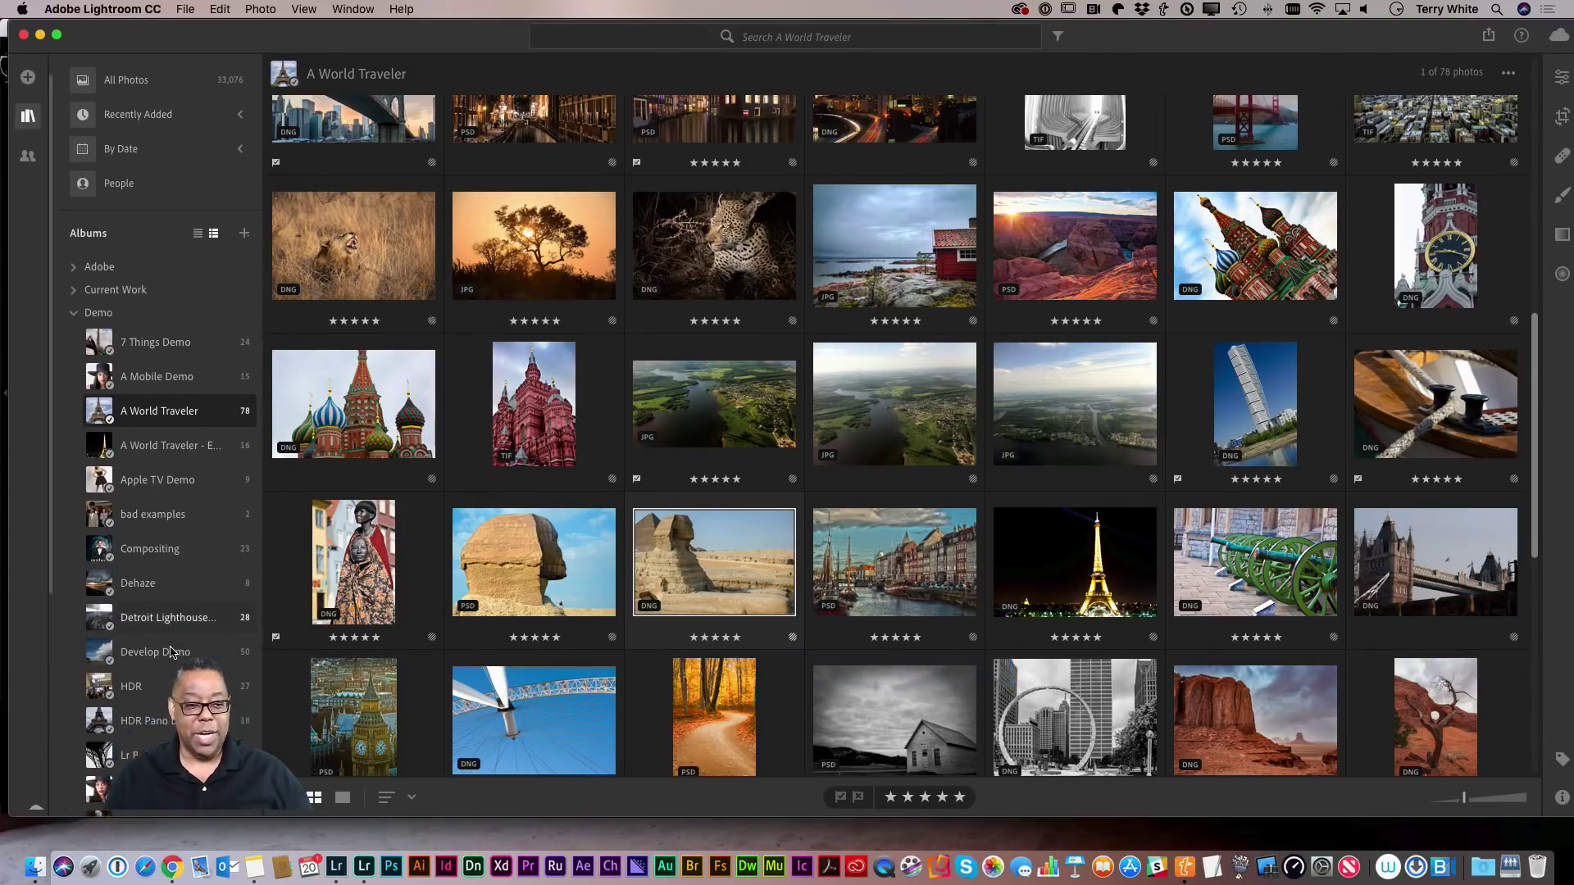
scroll(172, 652, down, 10)
click(115, 791)
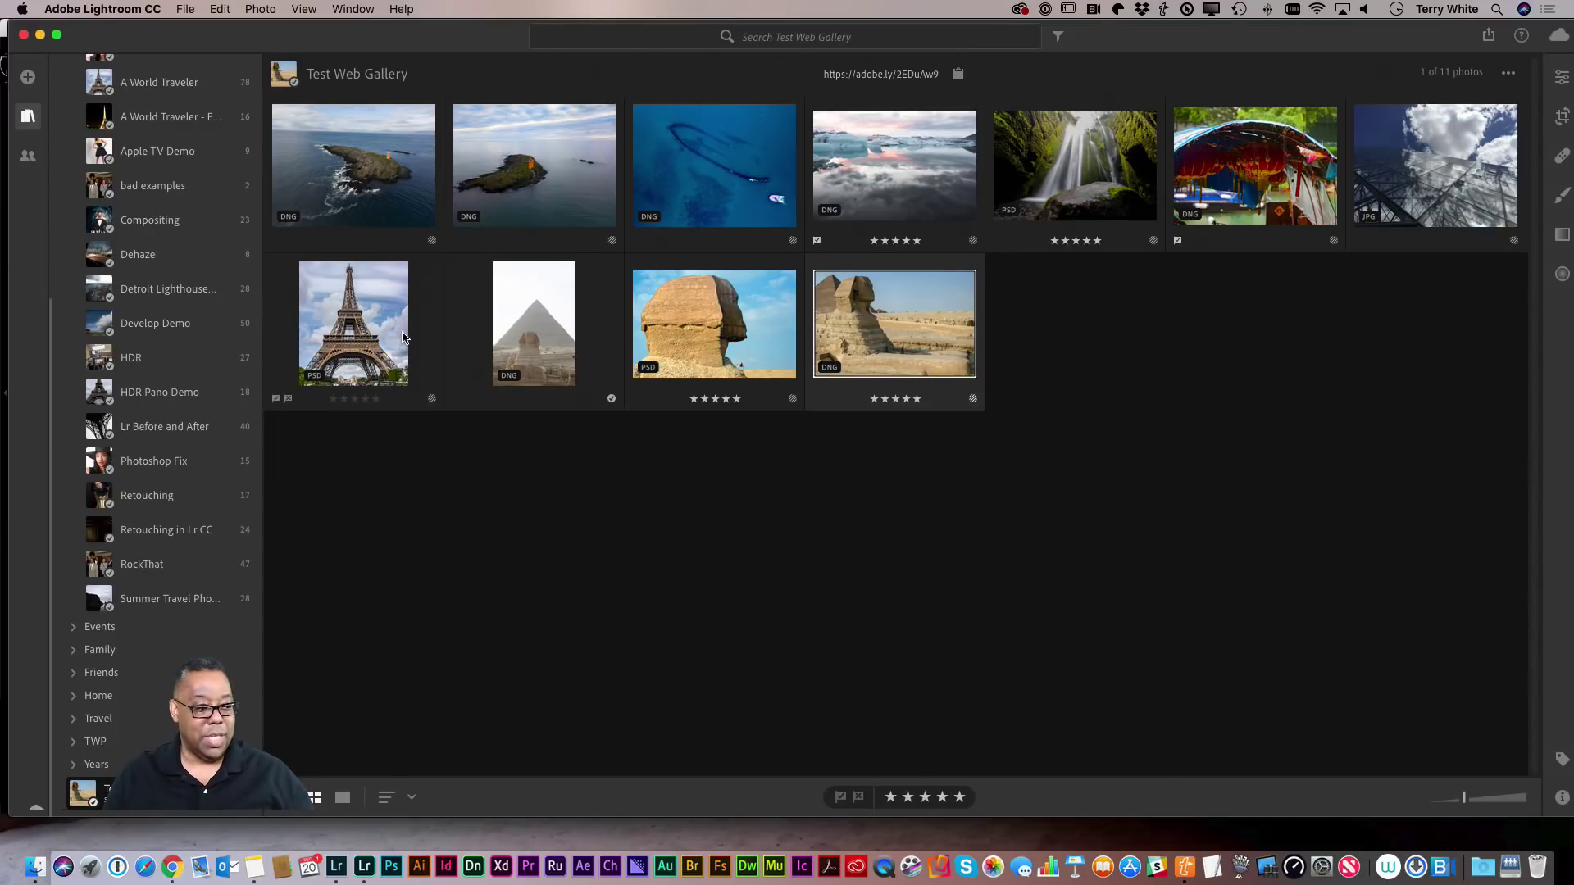
click(541, 305)
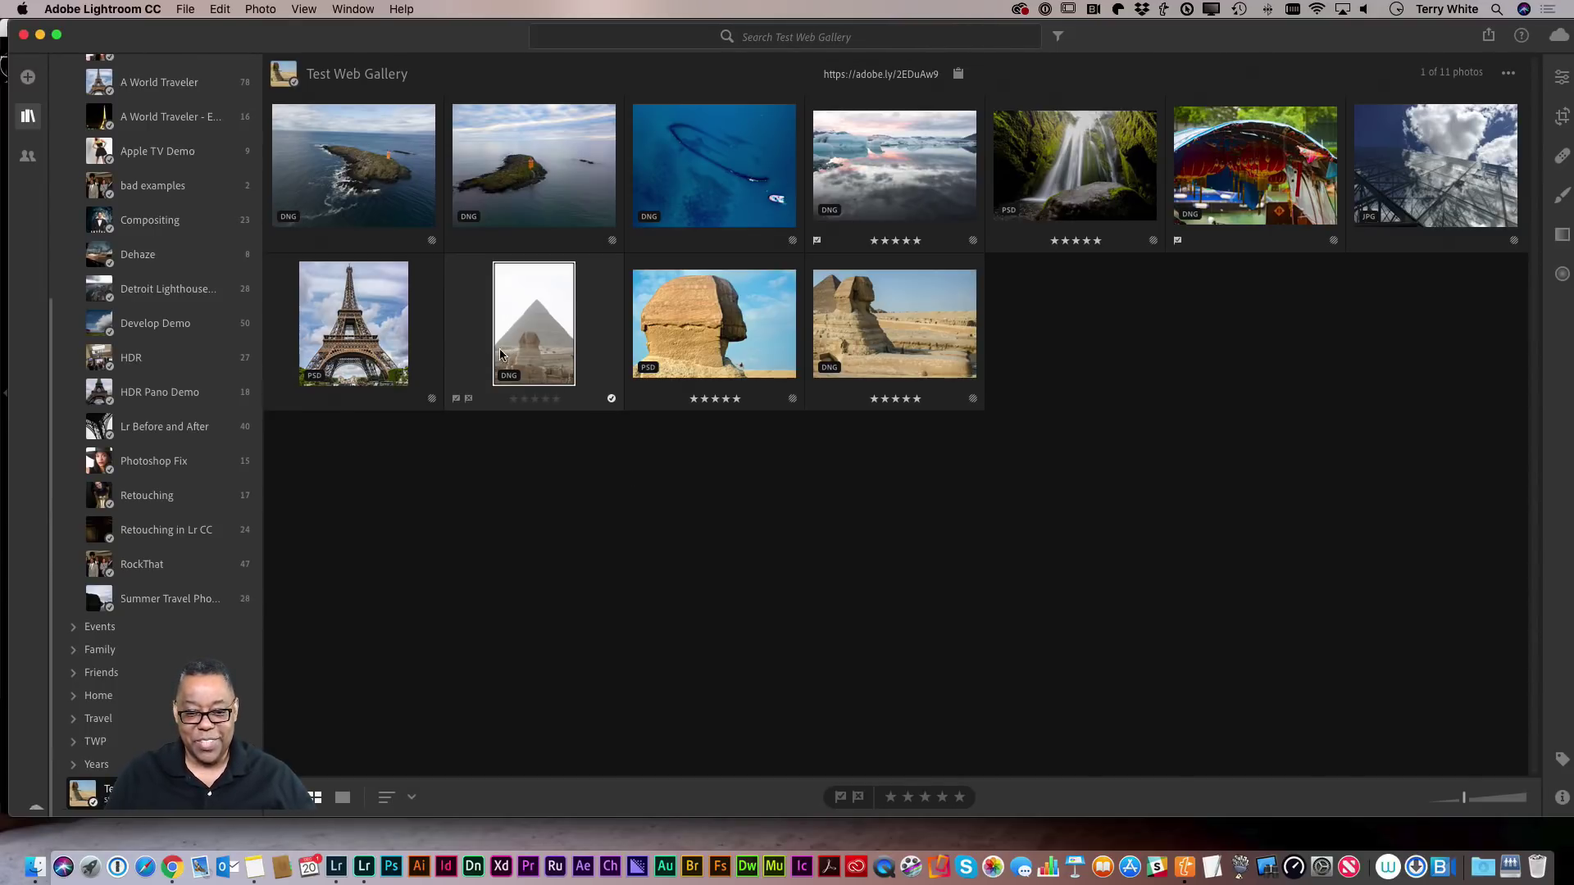
click(352, 223)
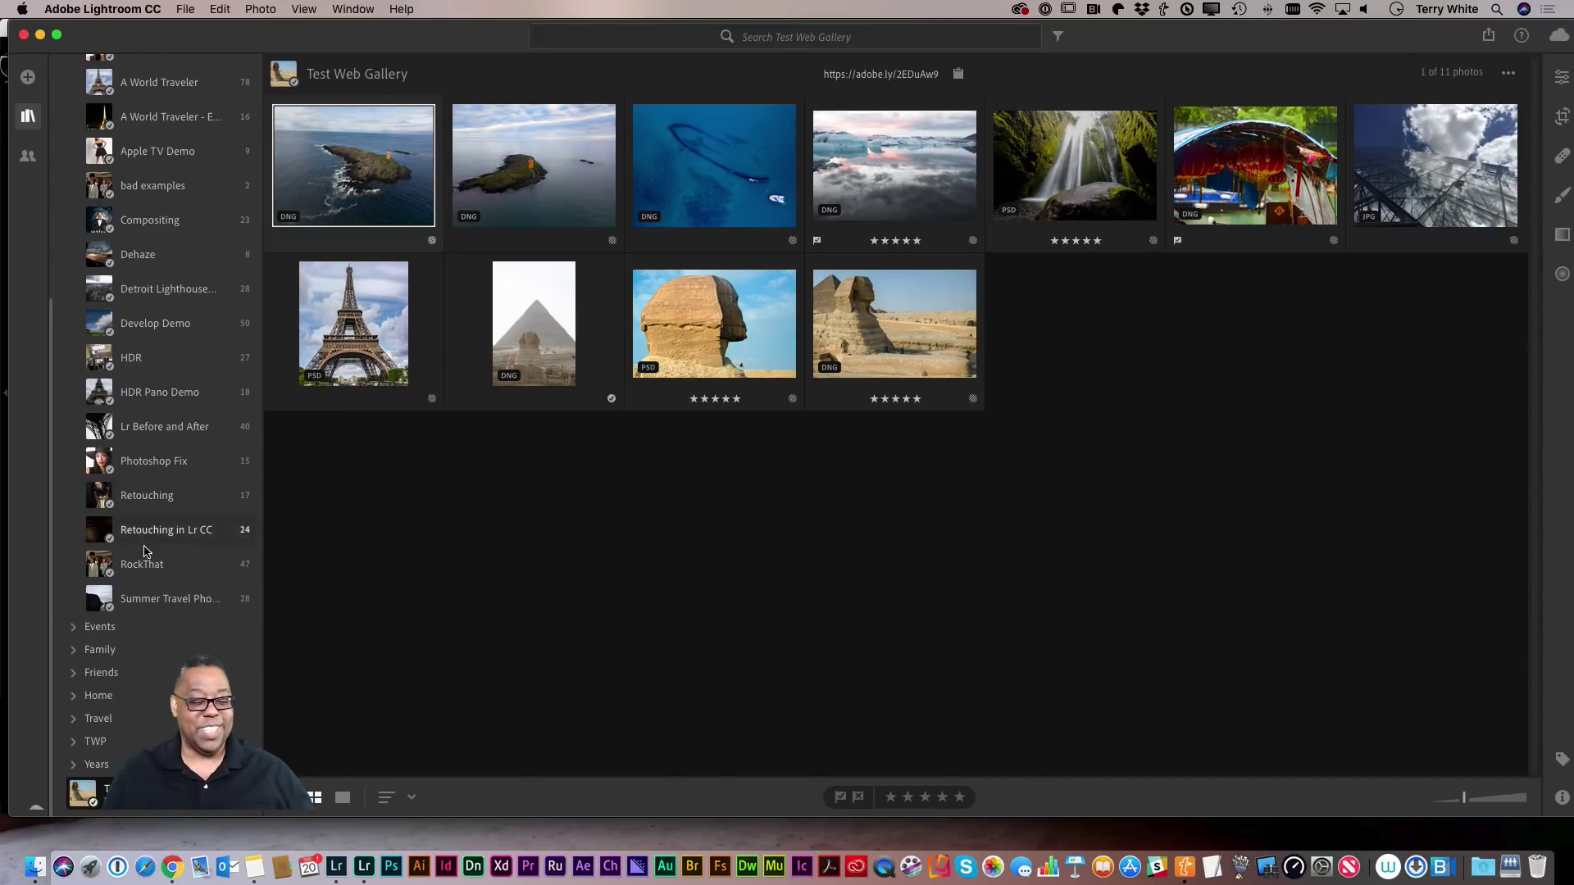
scroll(164, 573, up, 5)
scroll(164, 572, up, 4)
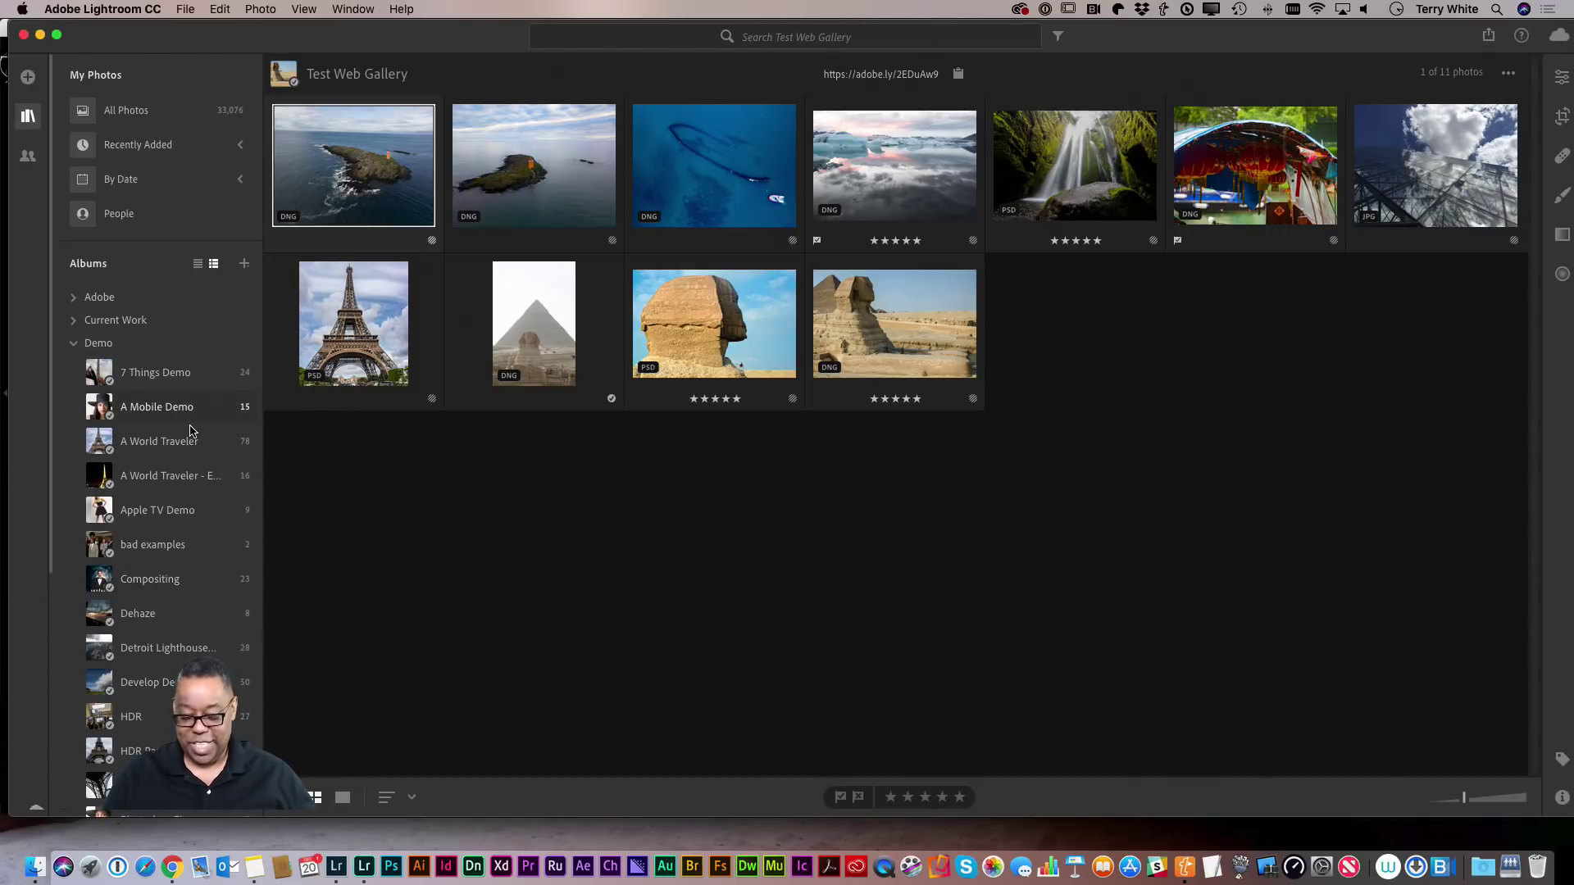
Remove the first rocky island photo from the Test Web Gallery album and collapse the Demo folder.
key(BackSpace)
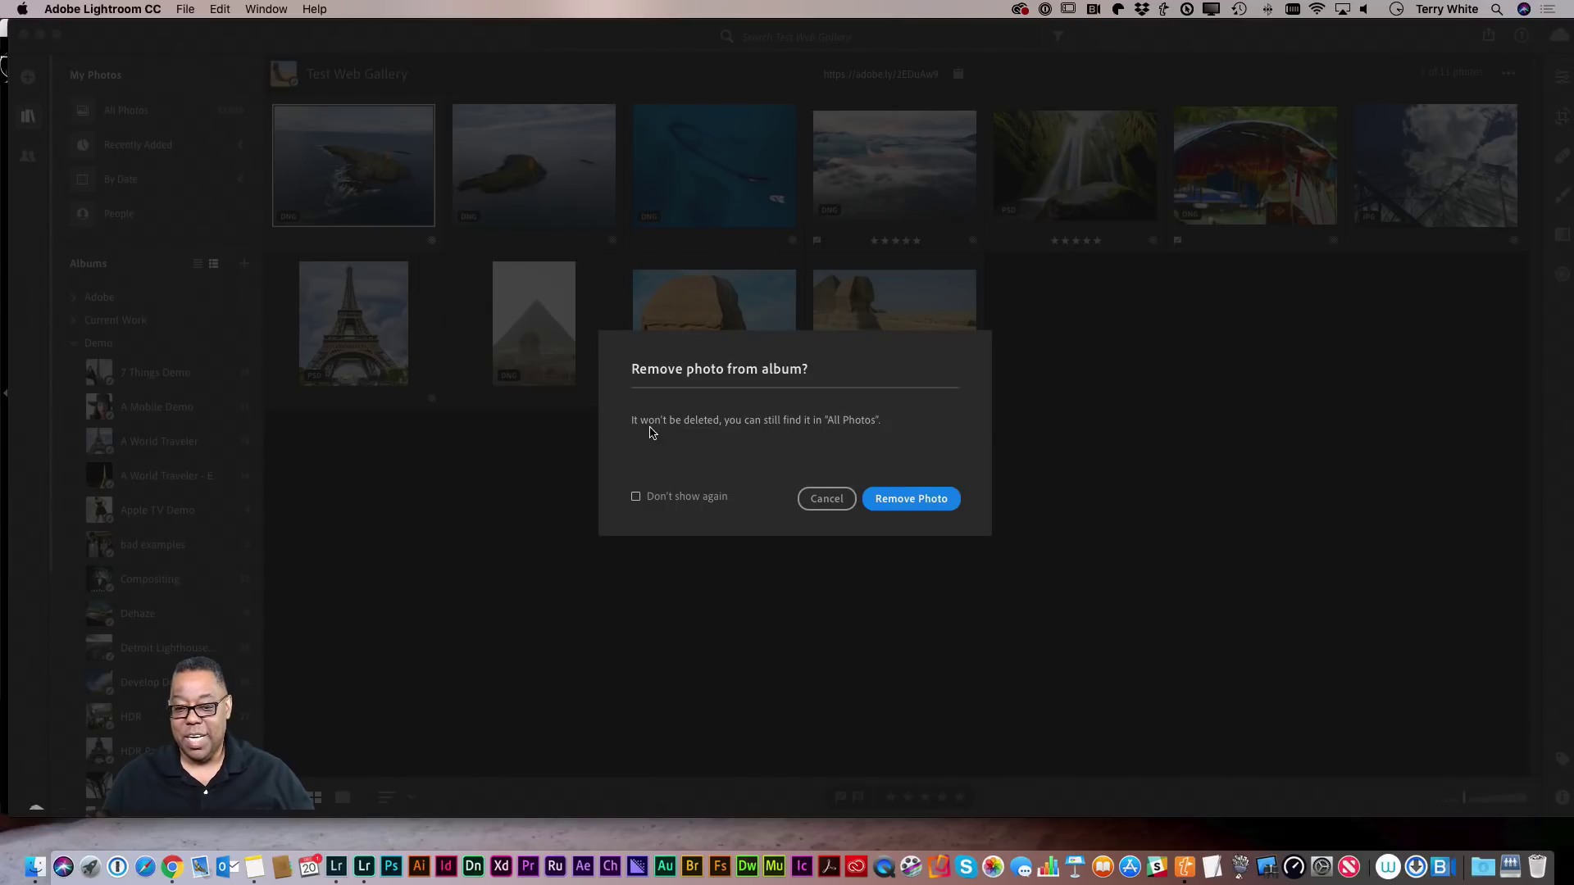
click(904, 503)
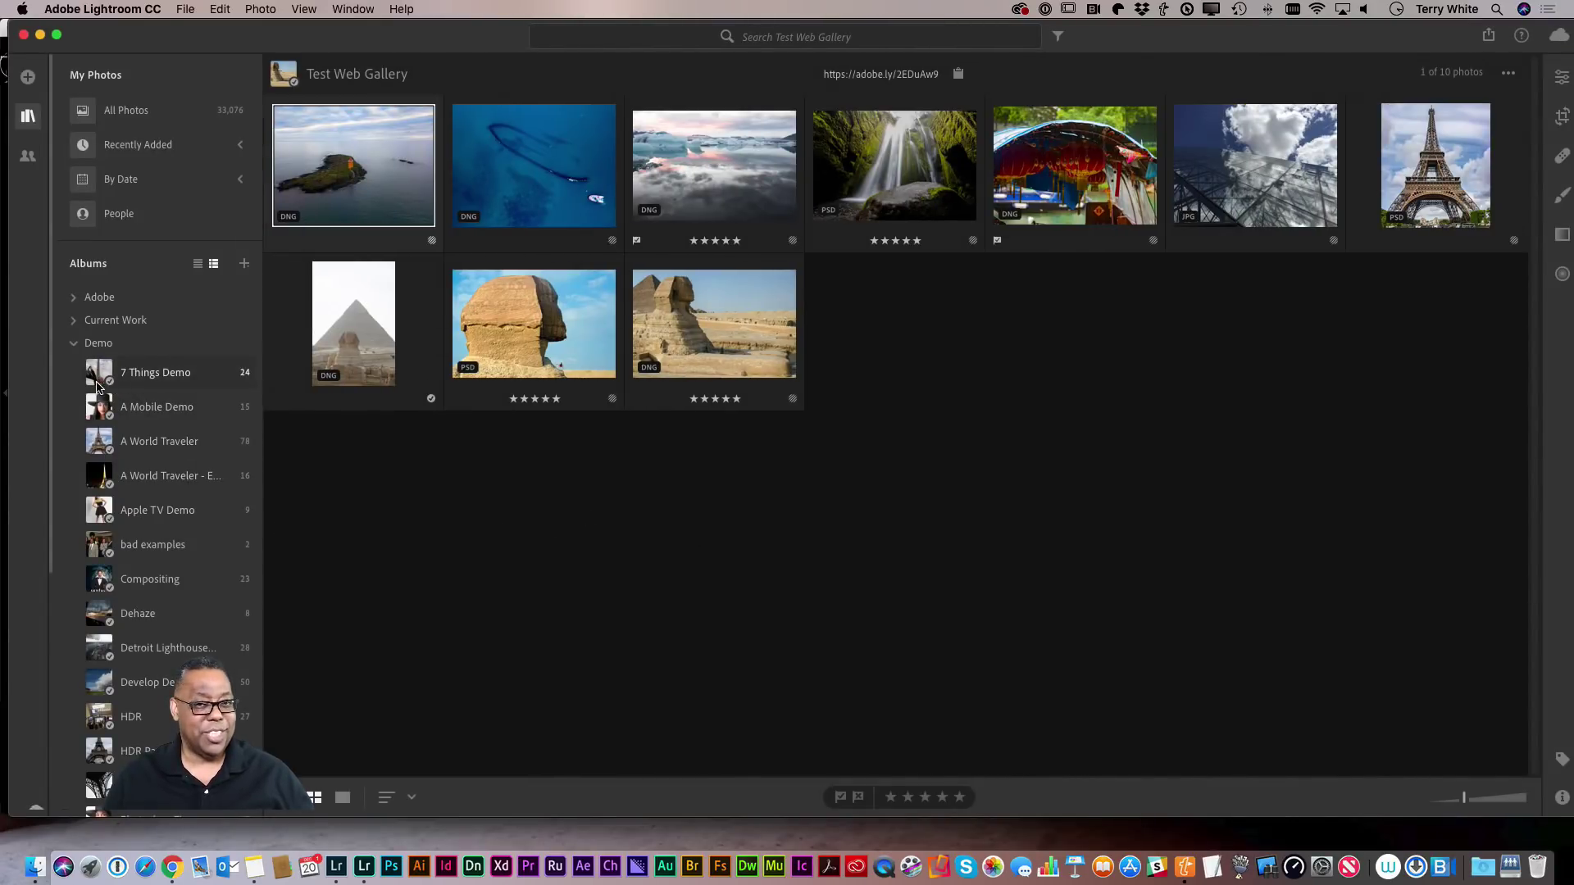
click(73, 345)
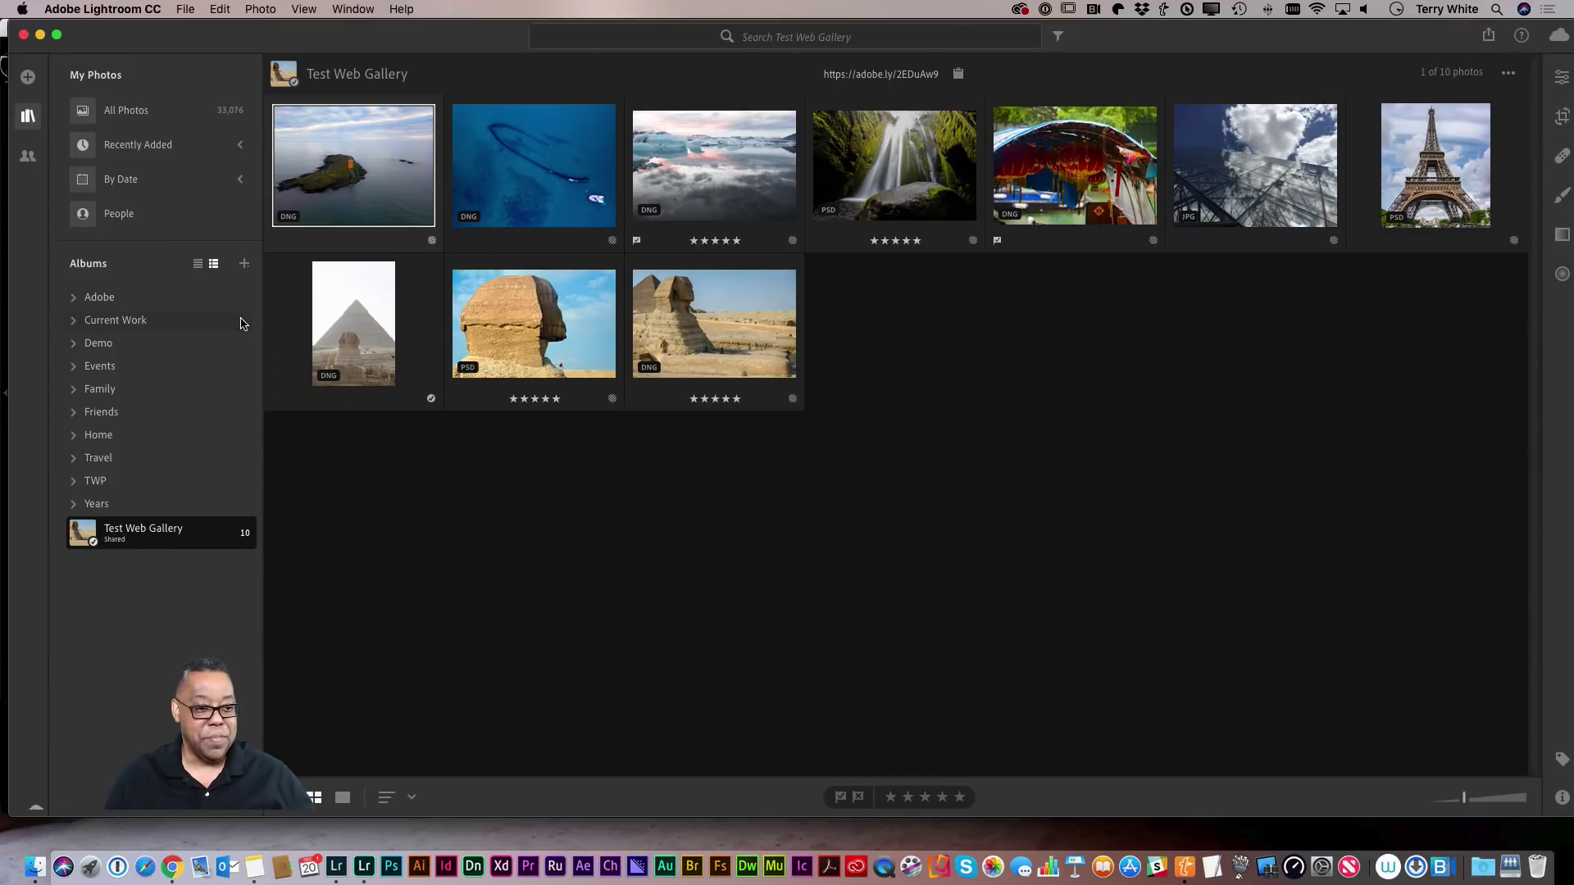
Stop sharing the Test Web Gallery album and share it to the web again.
right_click(198, 536)
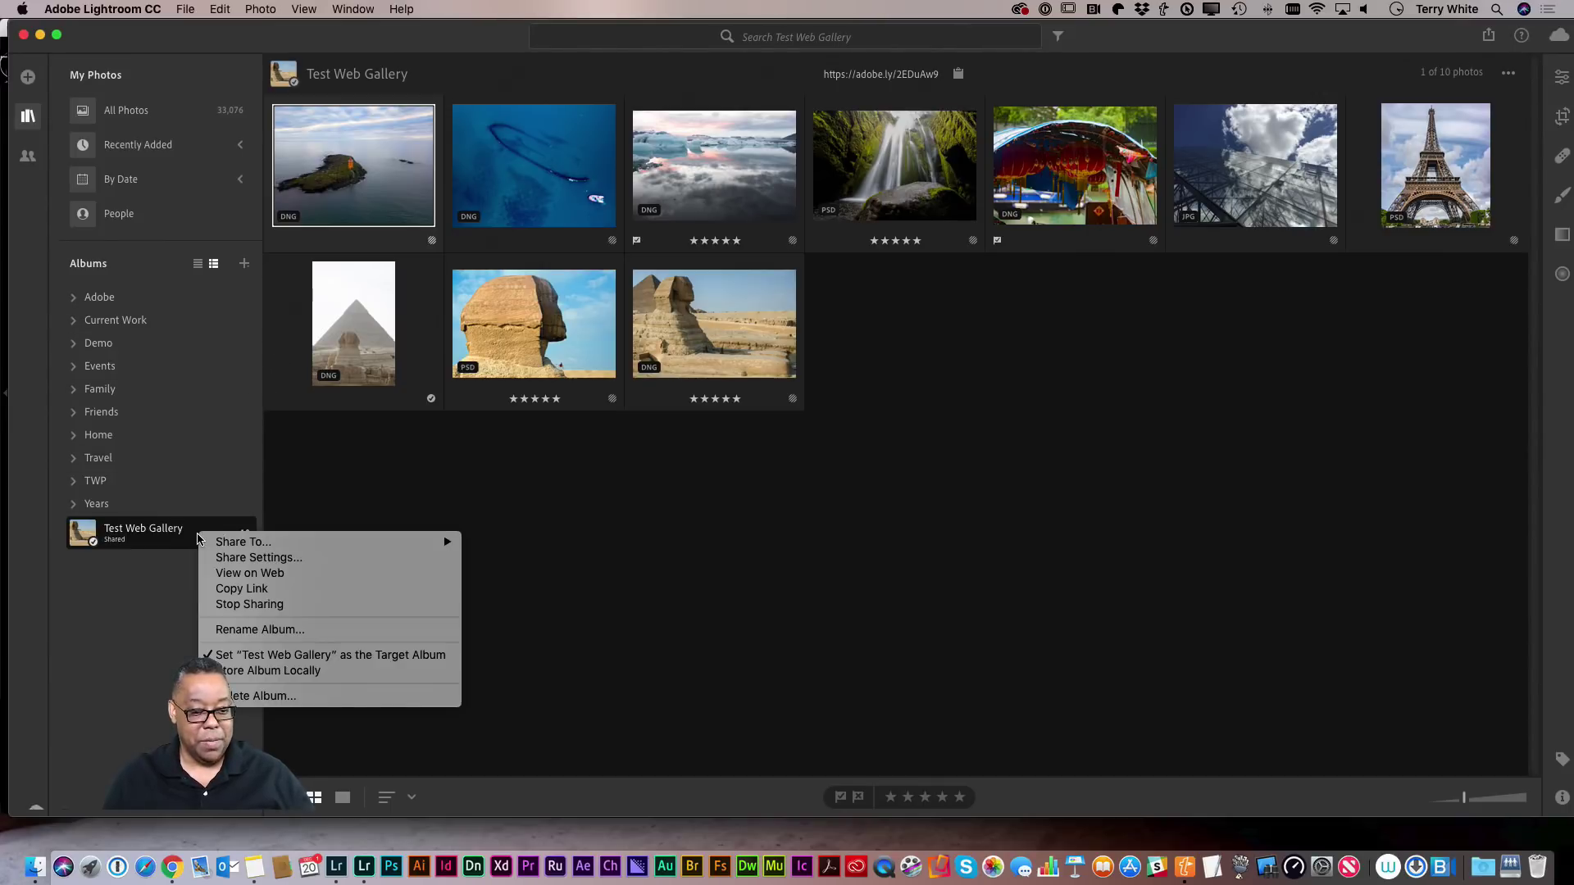
click(239, 607)
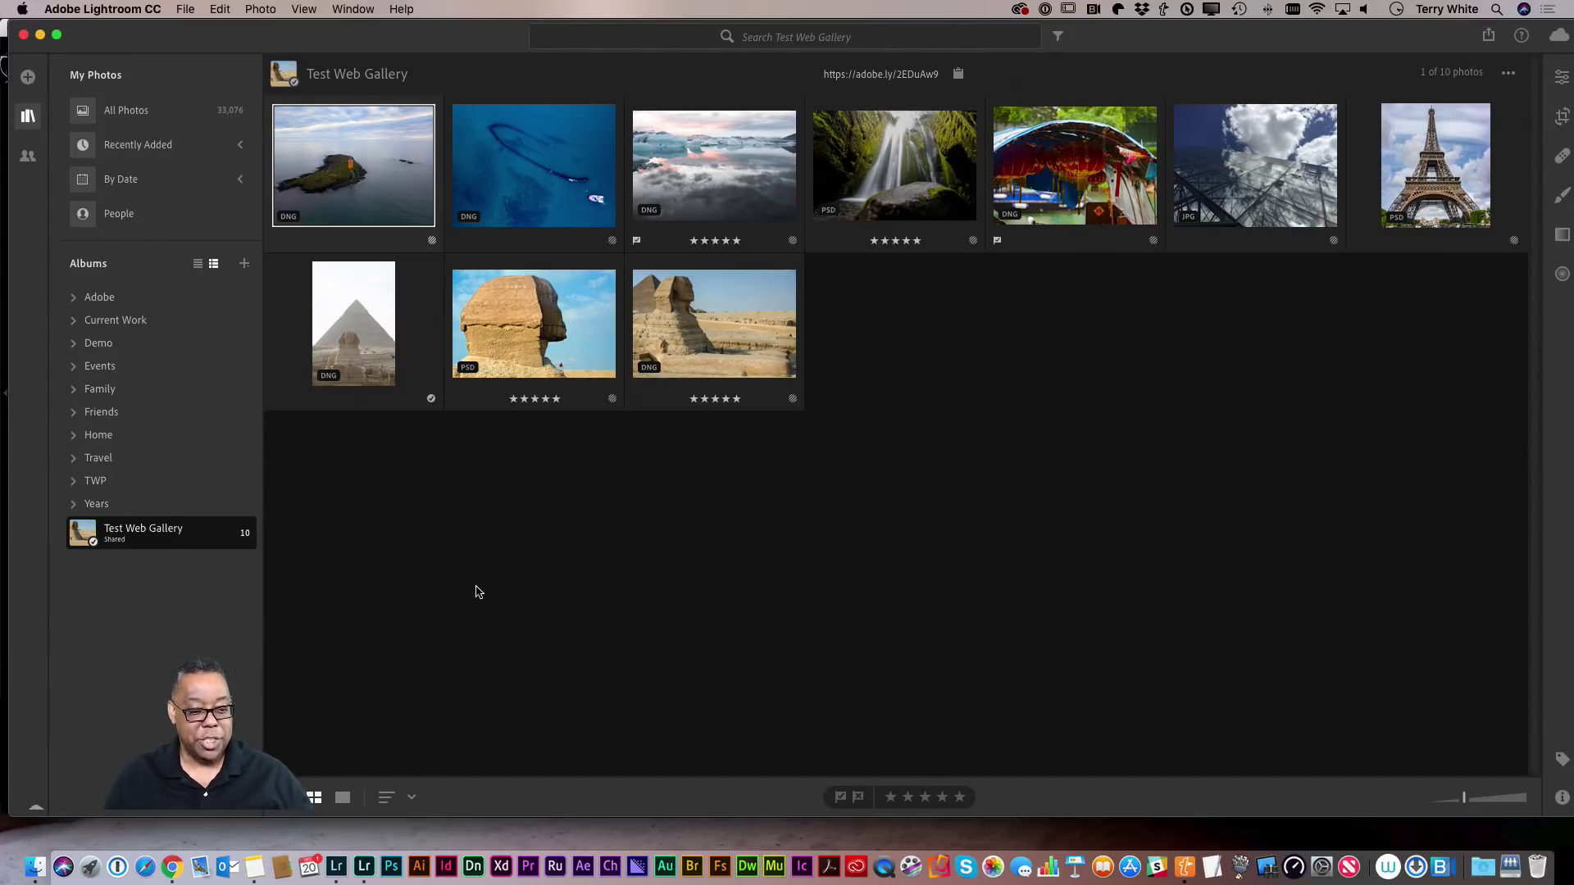
right_click(188, 534)
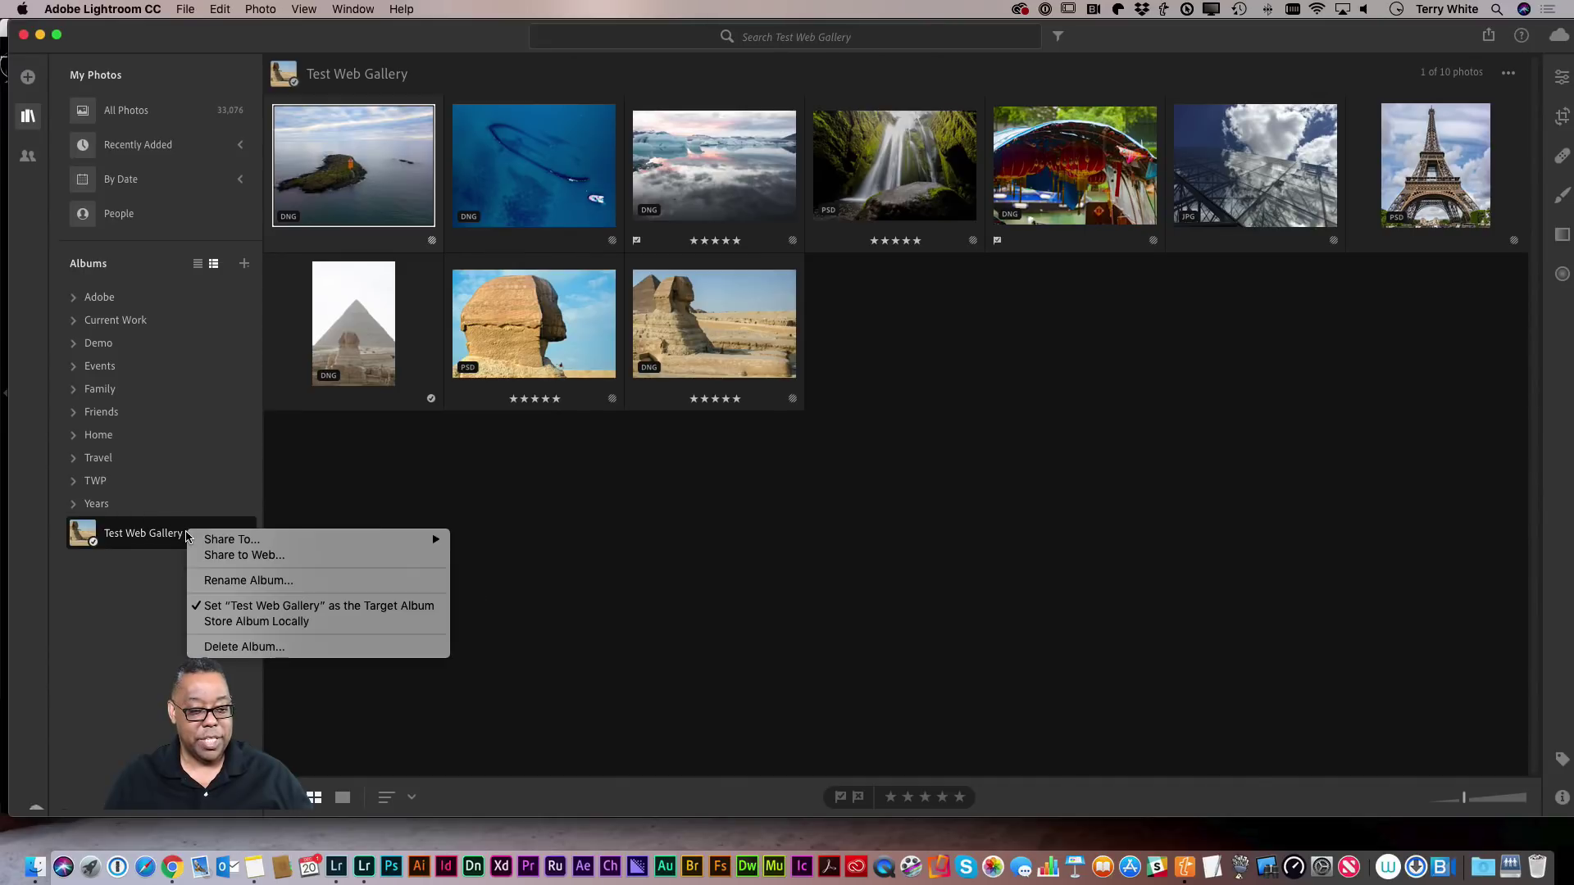
click(243, 556)
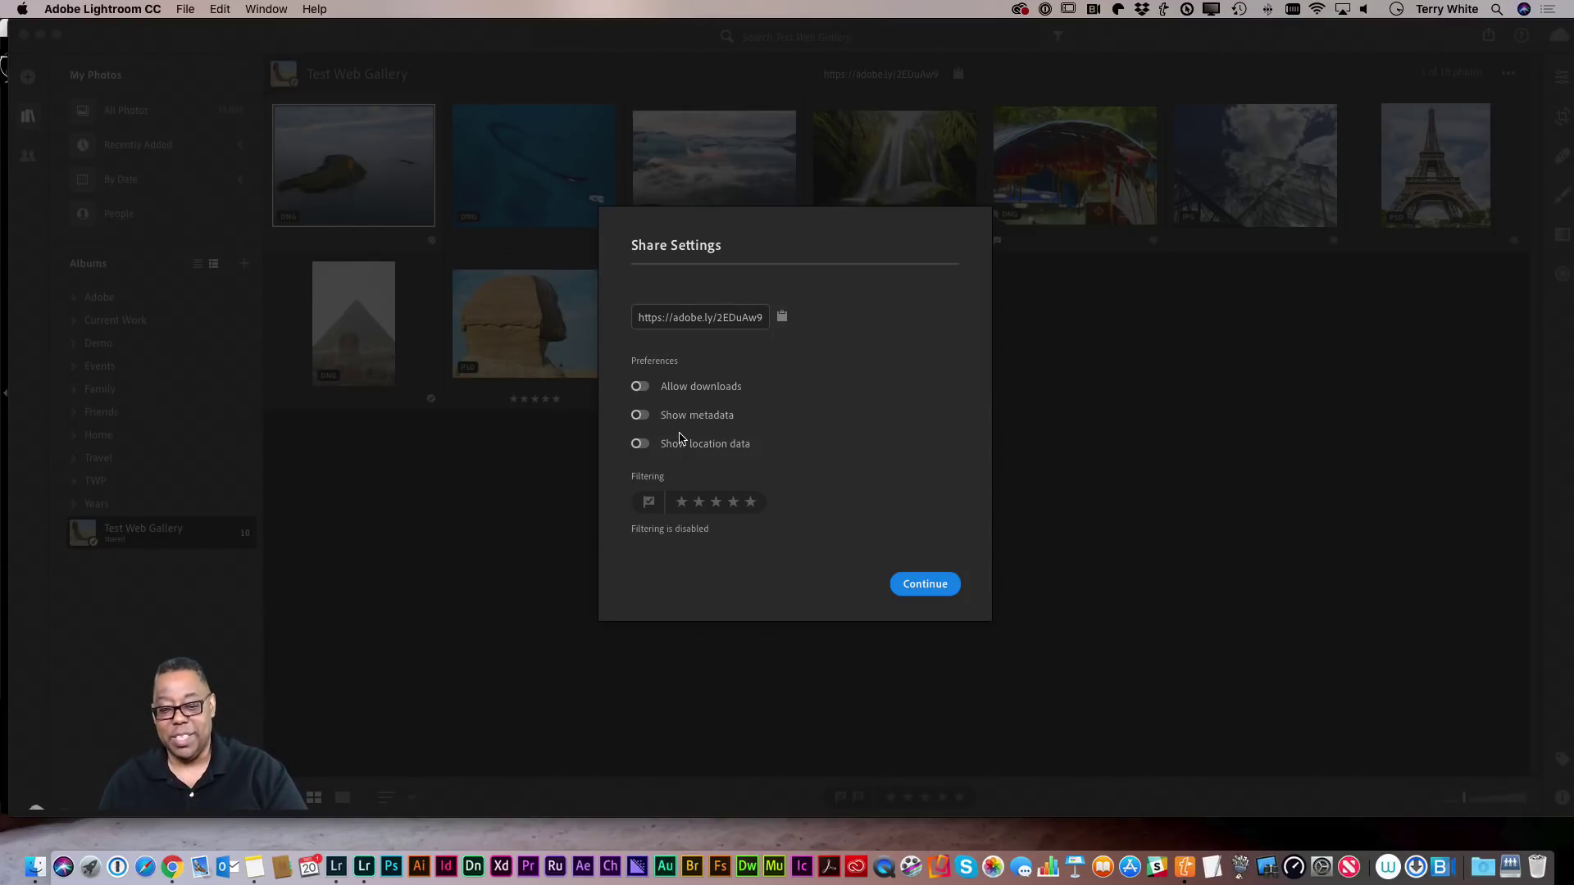
Try the picked-photos filter for the shared gallery, clear it, and limit the gallery to photos with 5 stars.
click(647, 503)
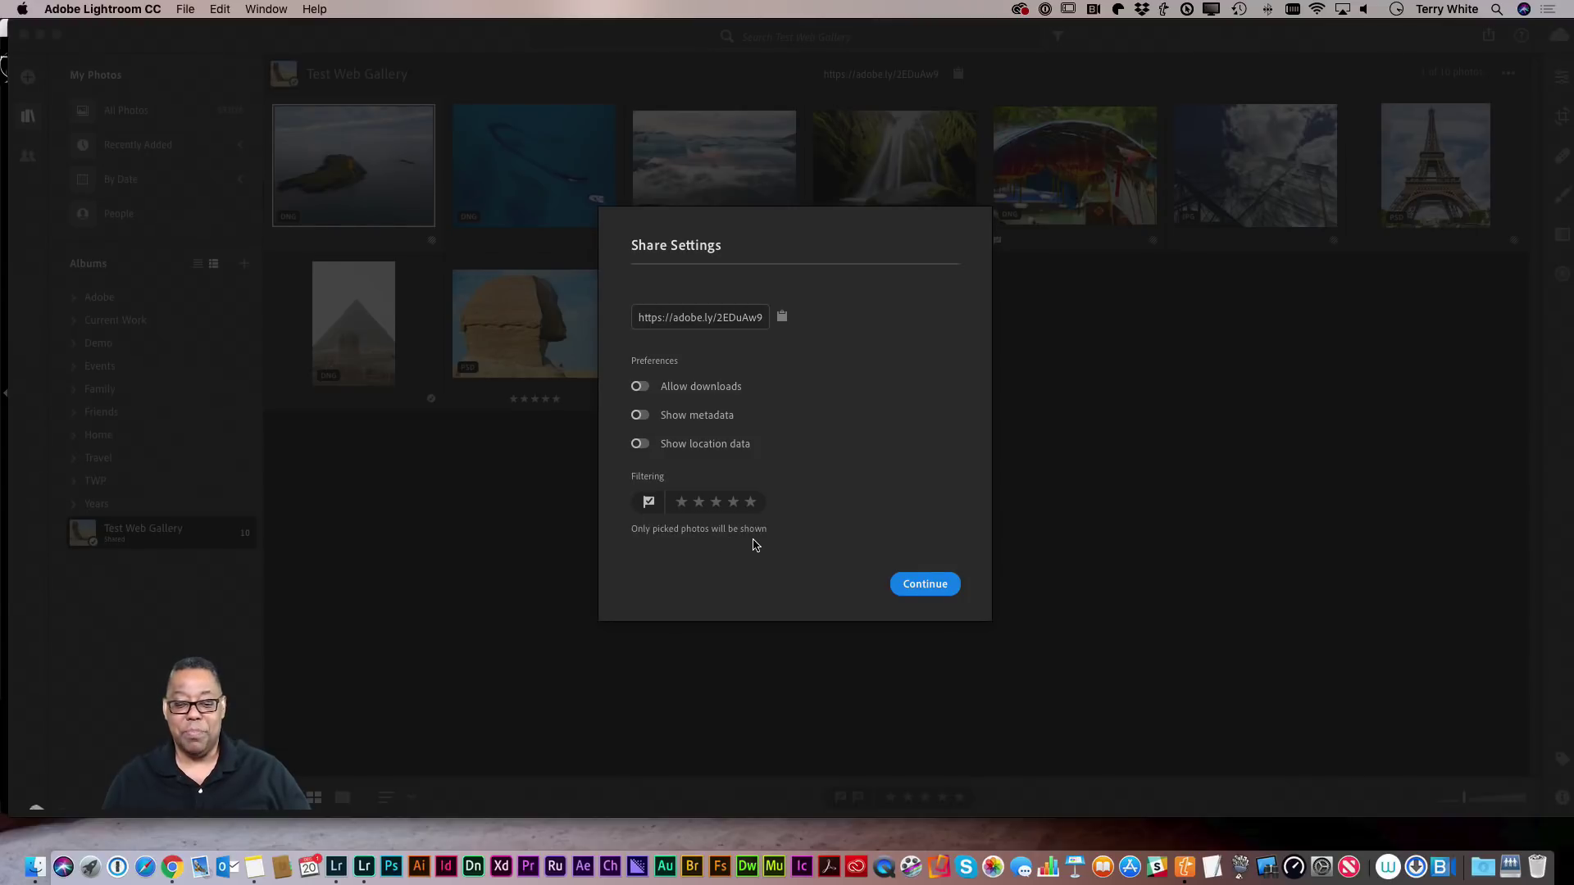
click(649, 505)
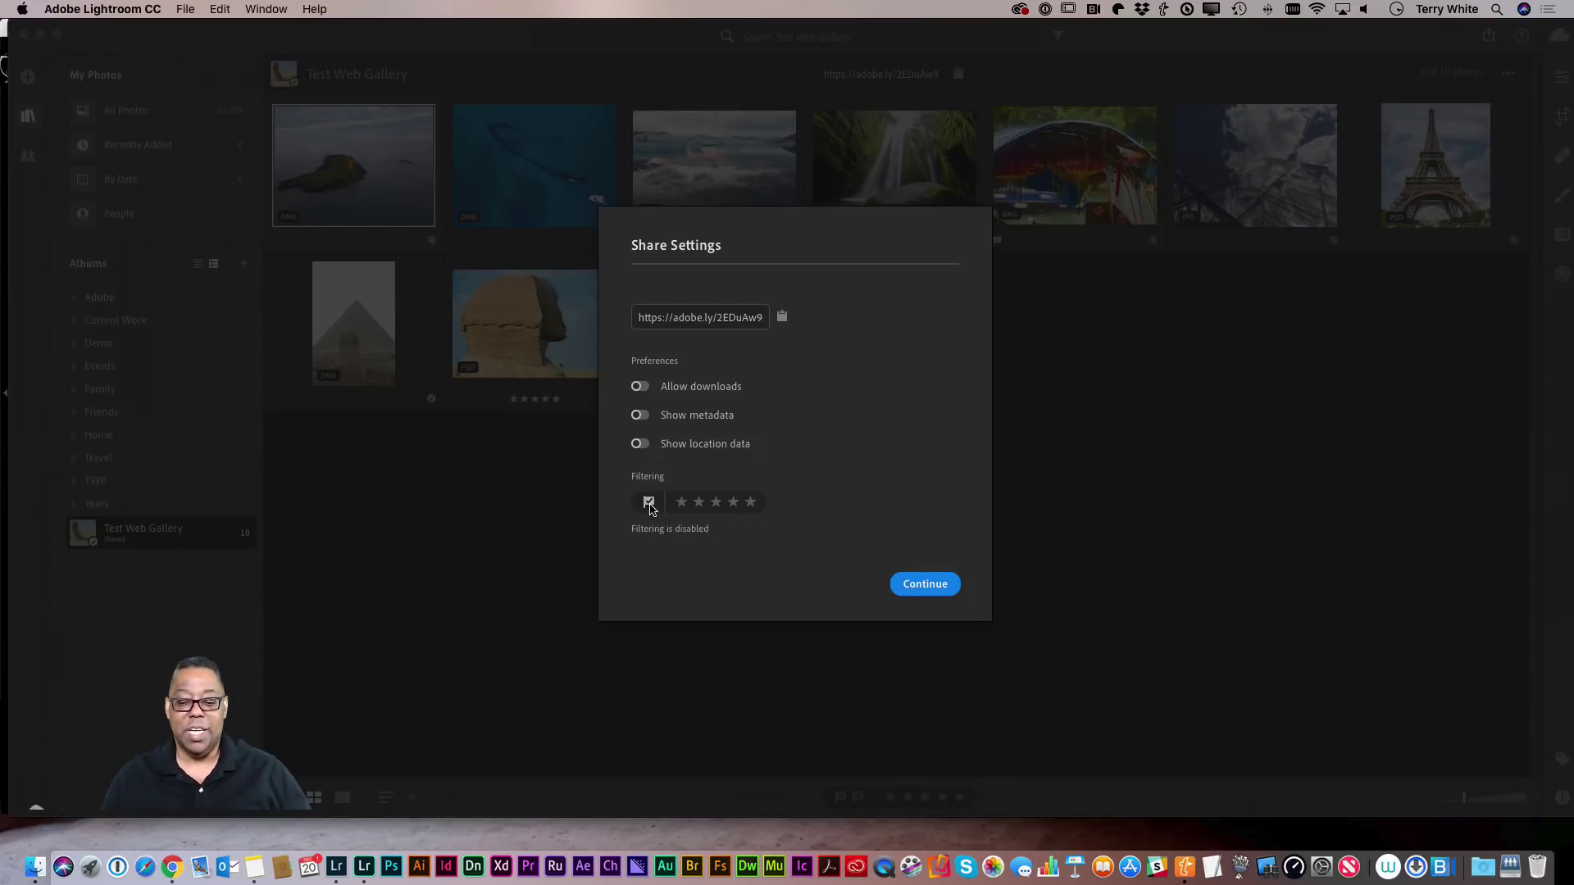
click(750, 506)
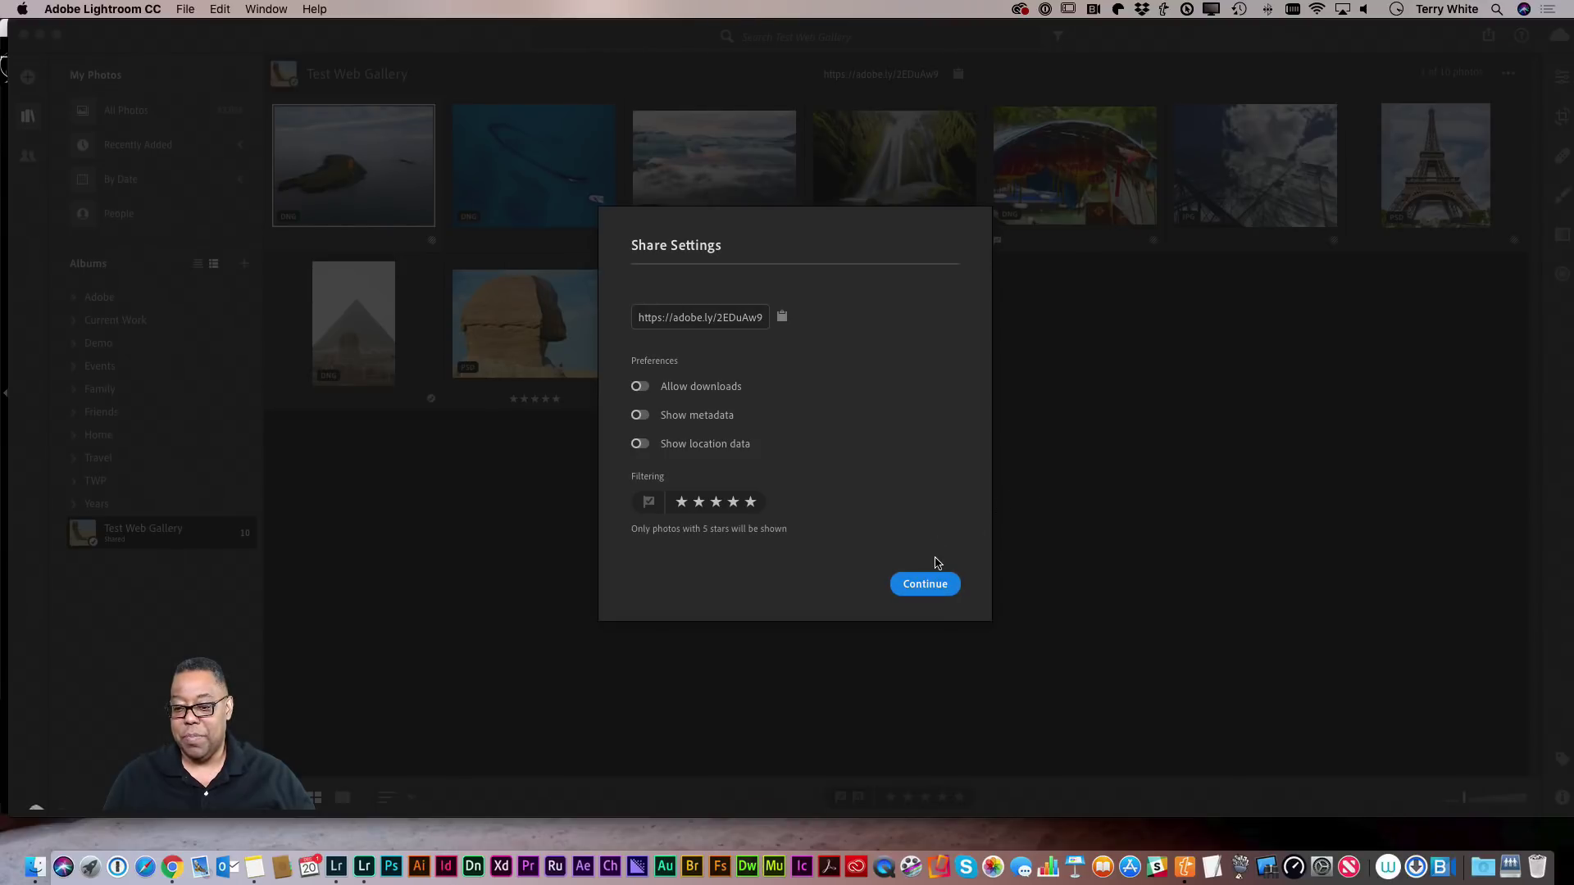
click(926, 587)
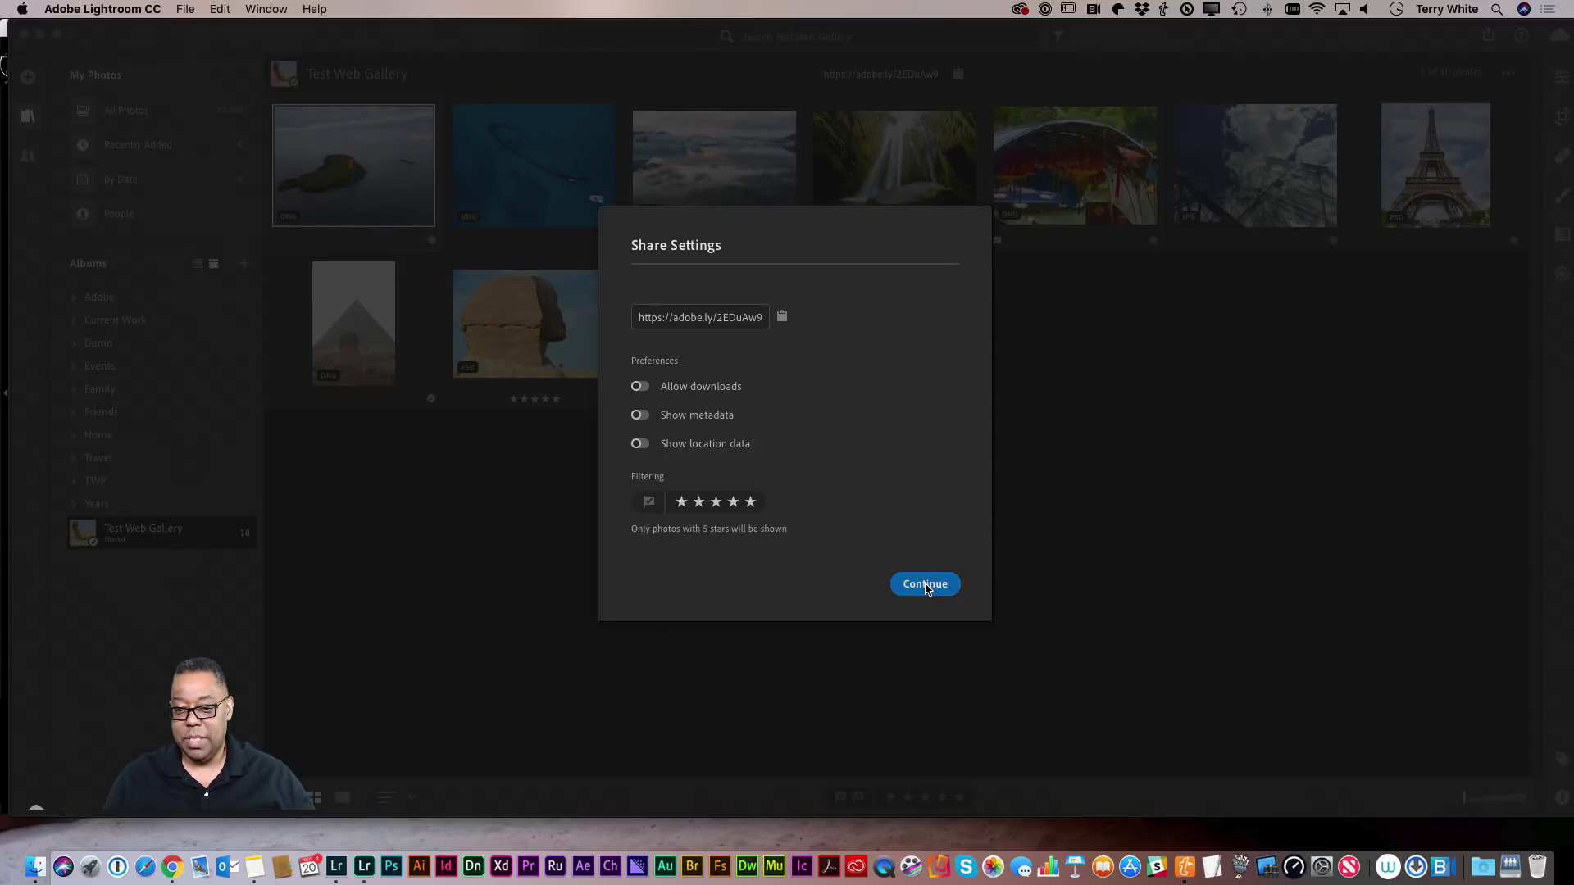
click(930, 456)
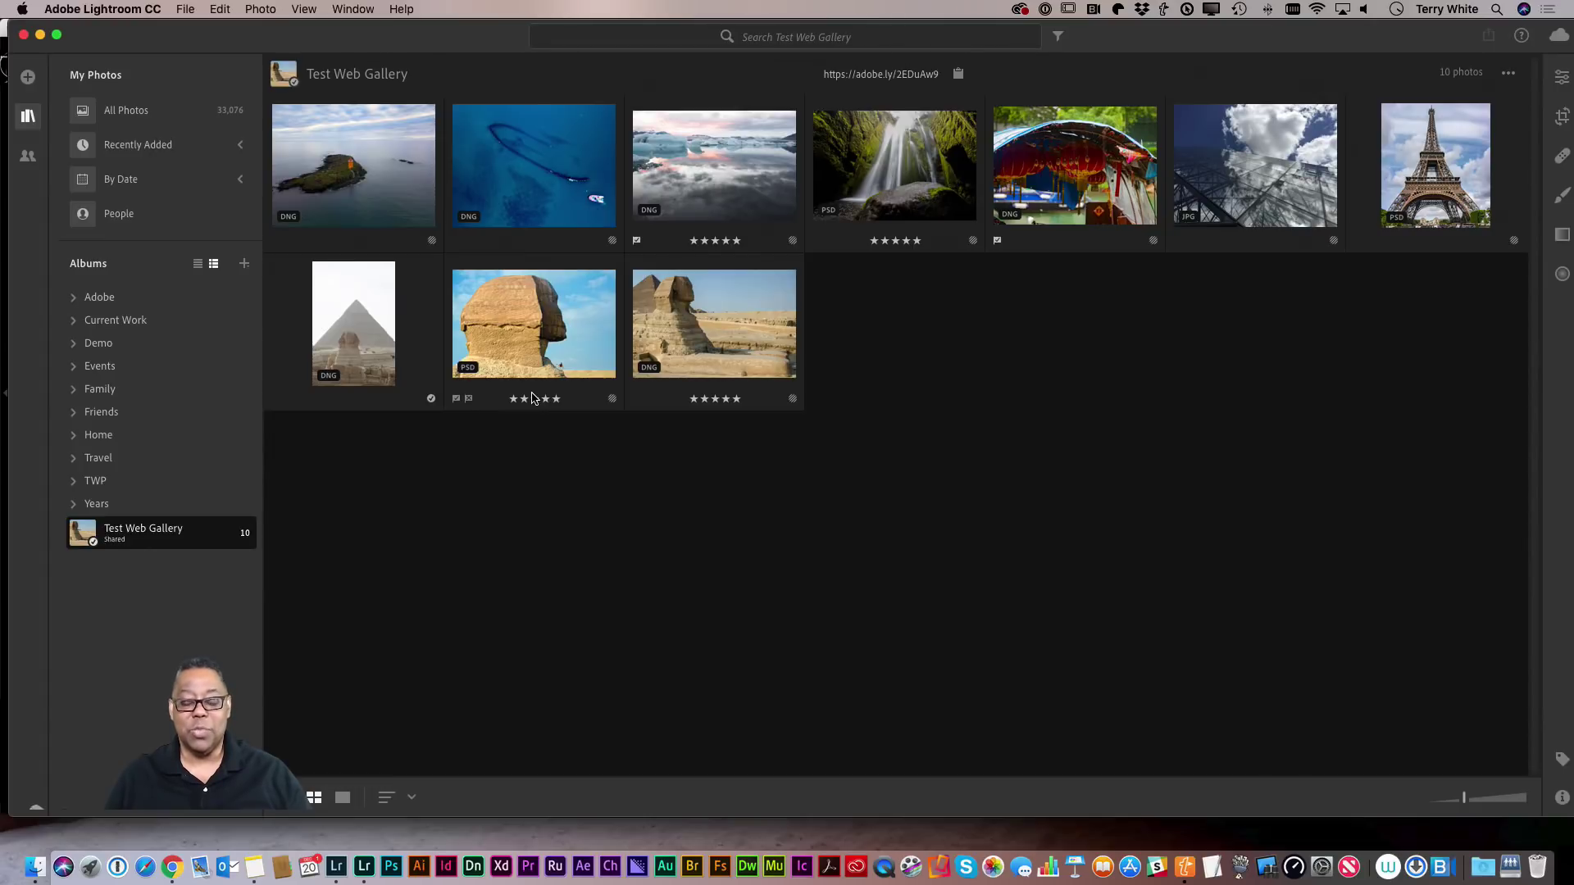
key(super+Tab)
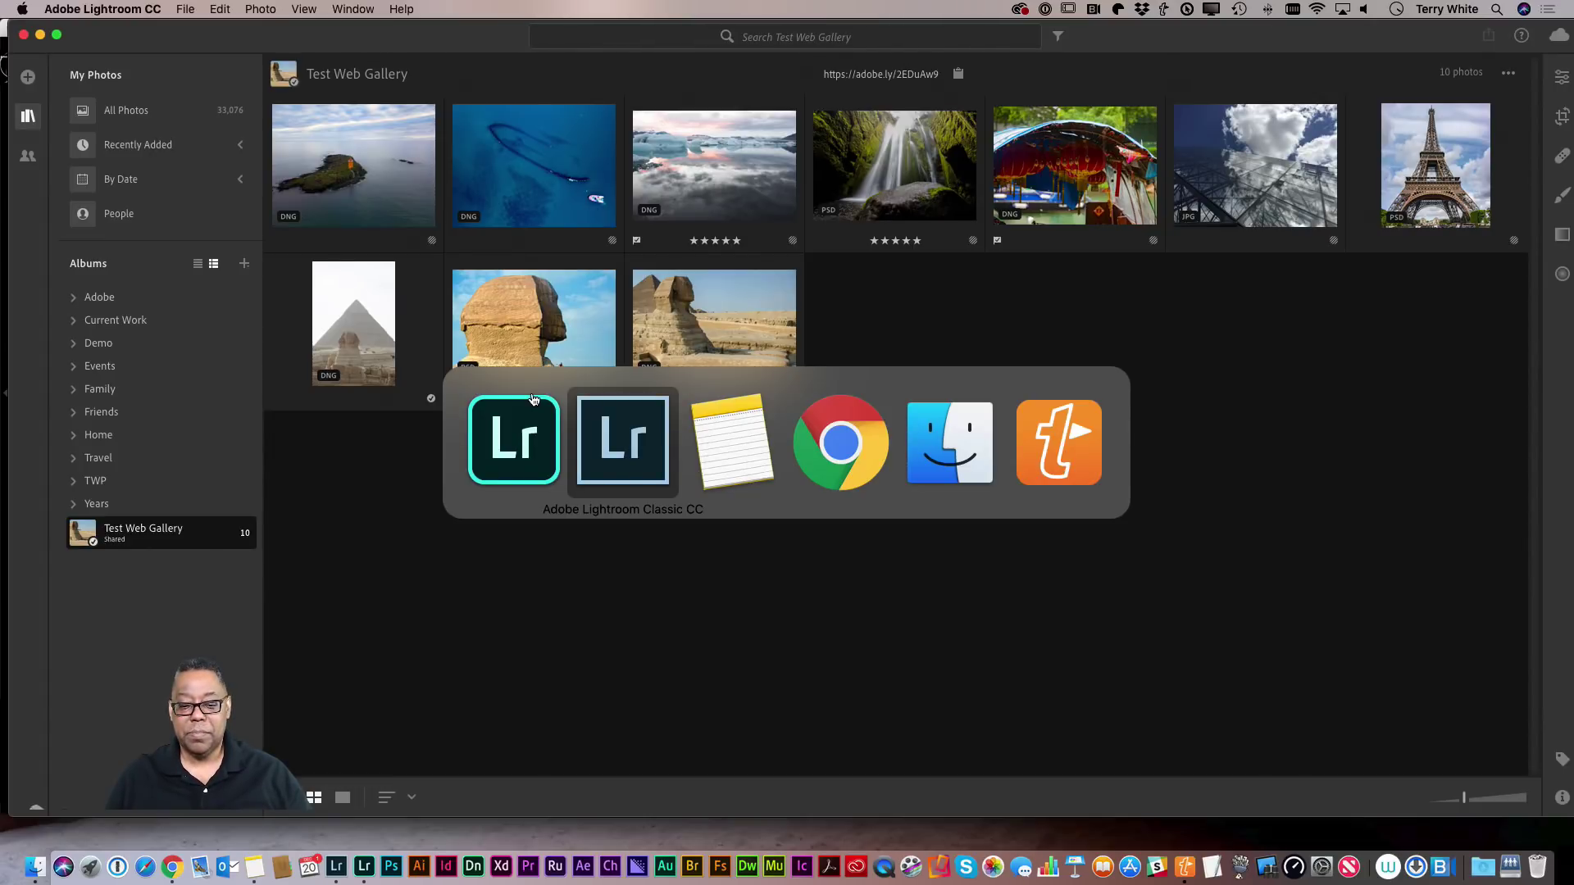
key(Escape)
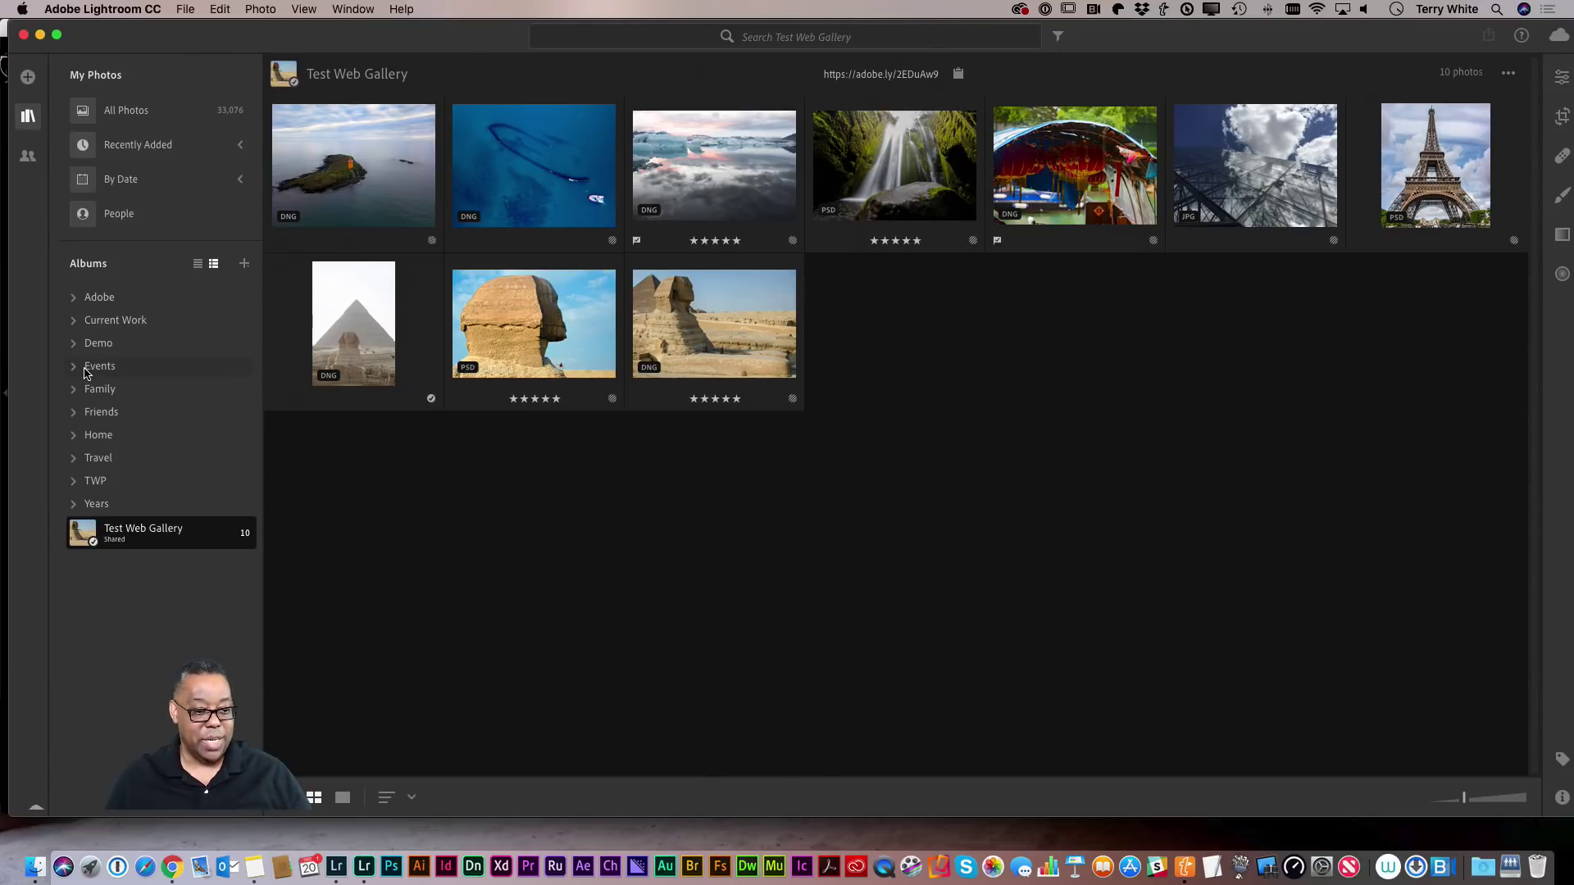
Open the Develop Demo album from the Demo folder.
click(73, 343)
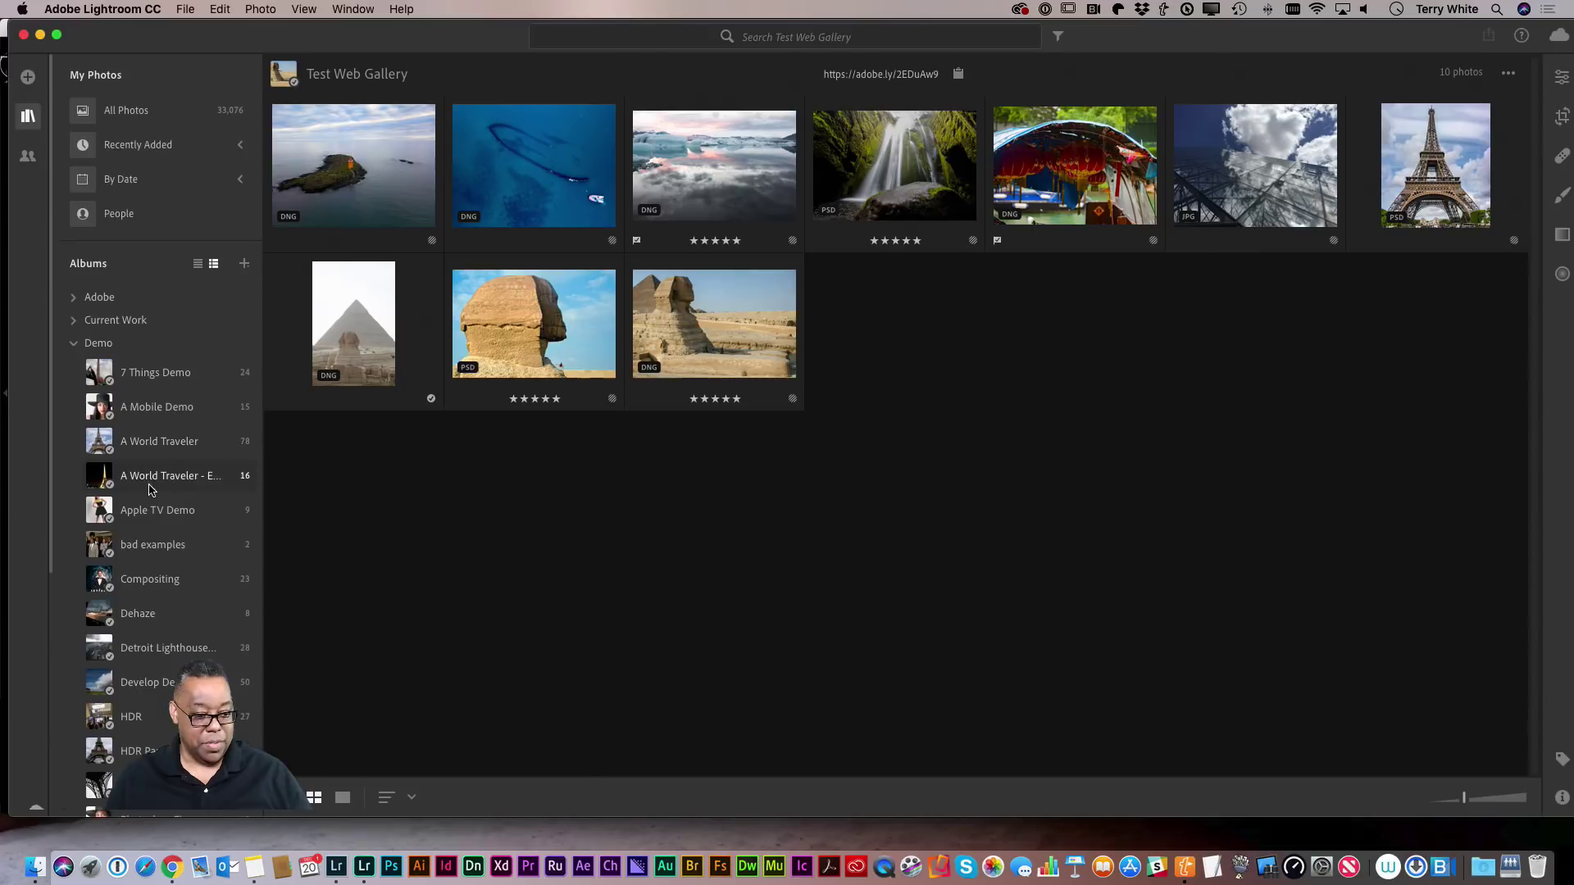
scroll(164, 614, down, 1)
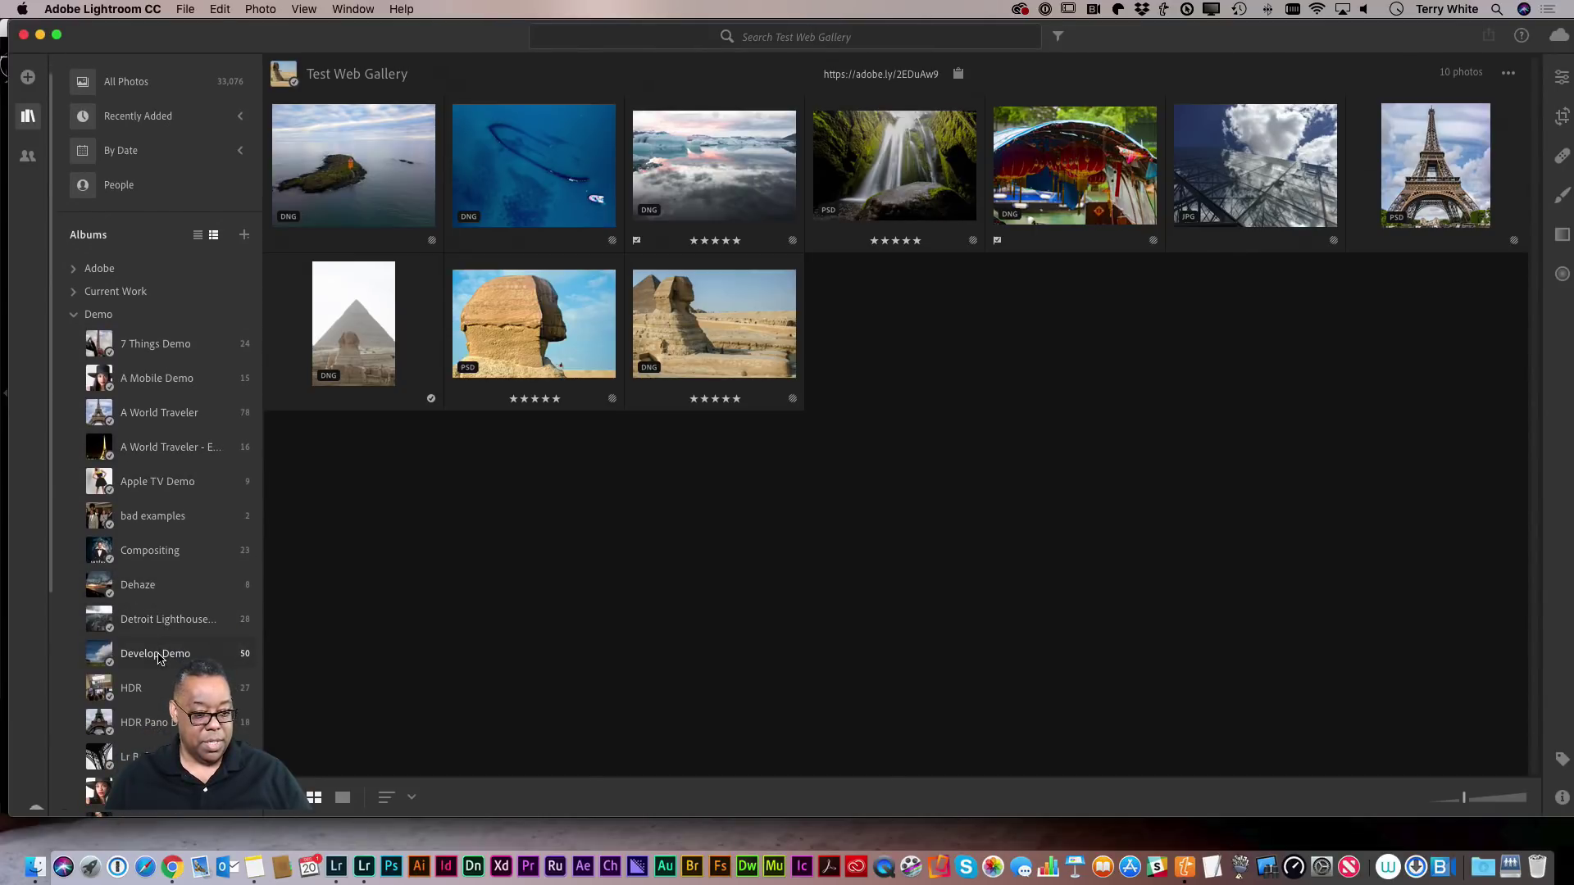
click(156, 655)
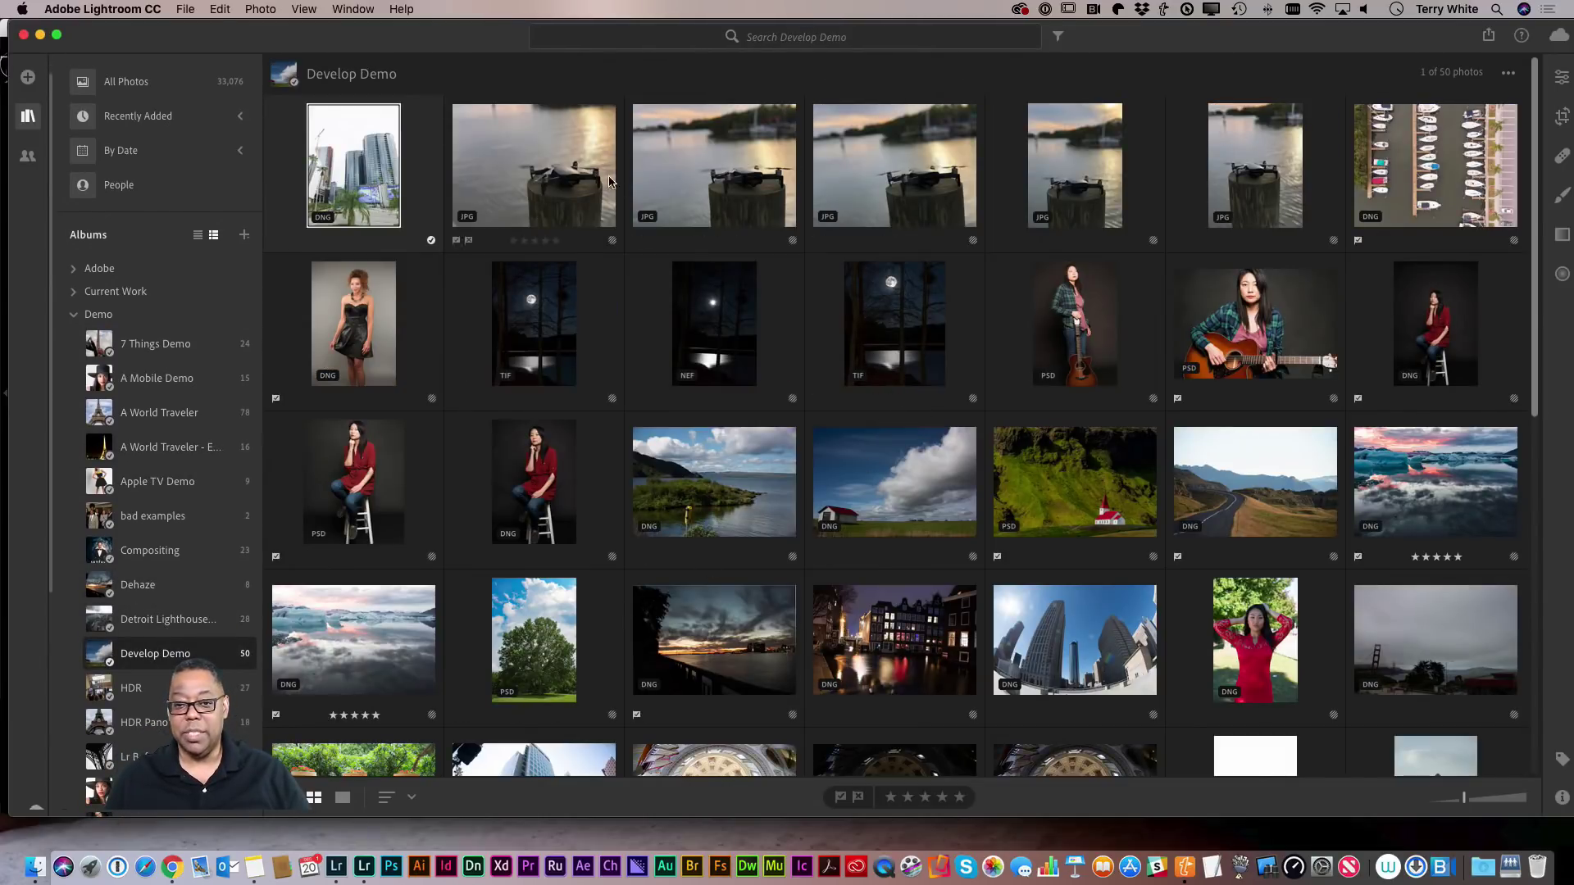
Tint the shadows of the first drone photo blue with Split Toning, at about hue 226 and saturation 79.
click(557, 169)
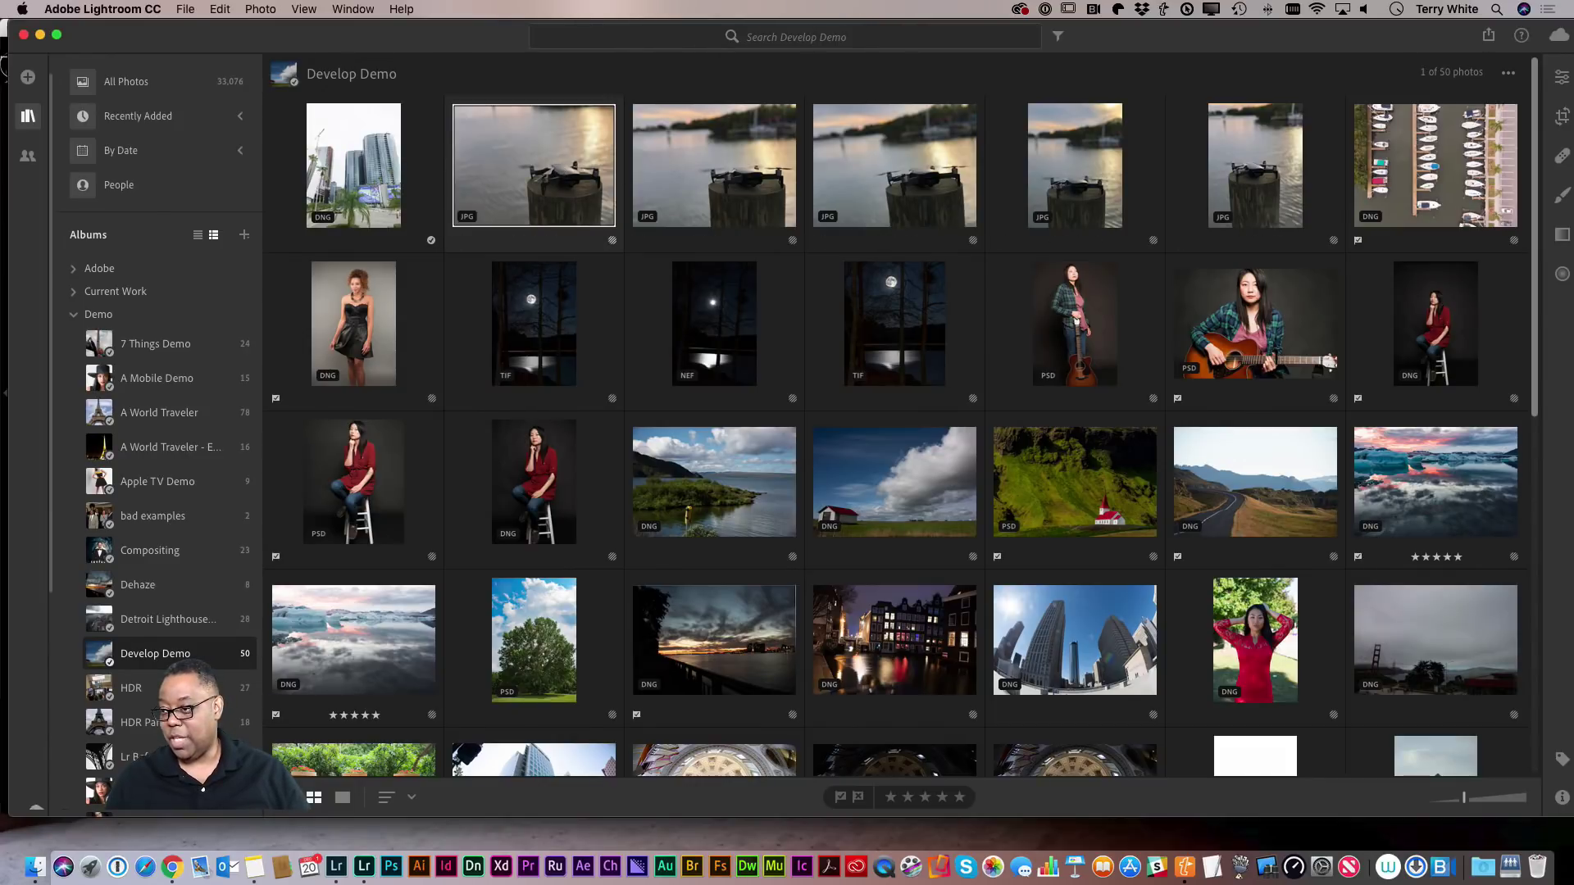
click(1562, 77)
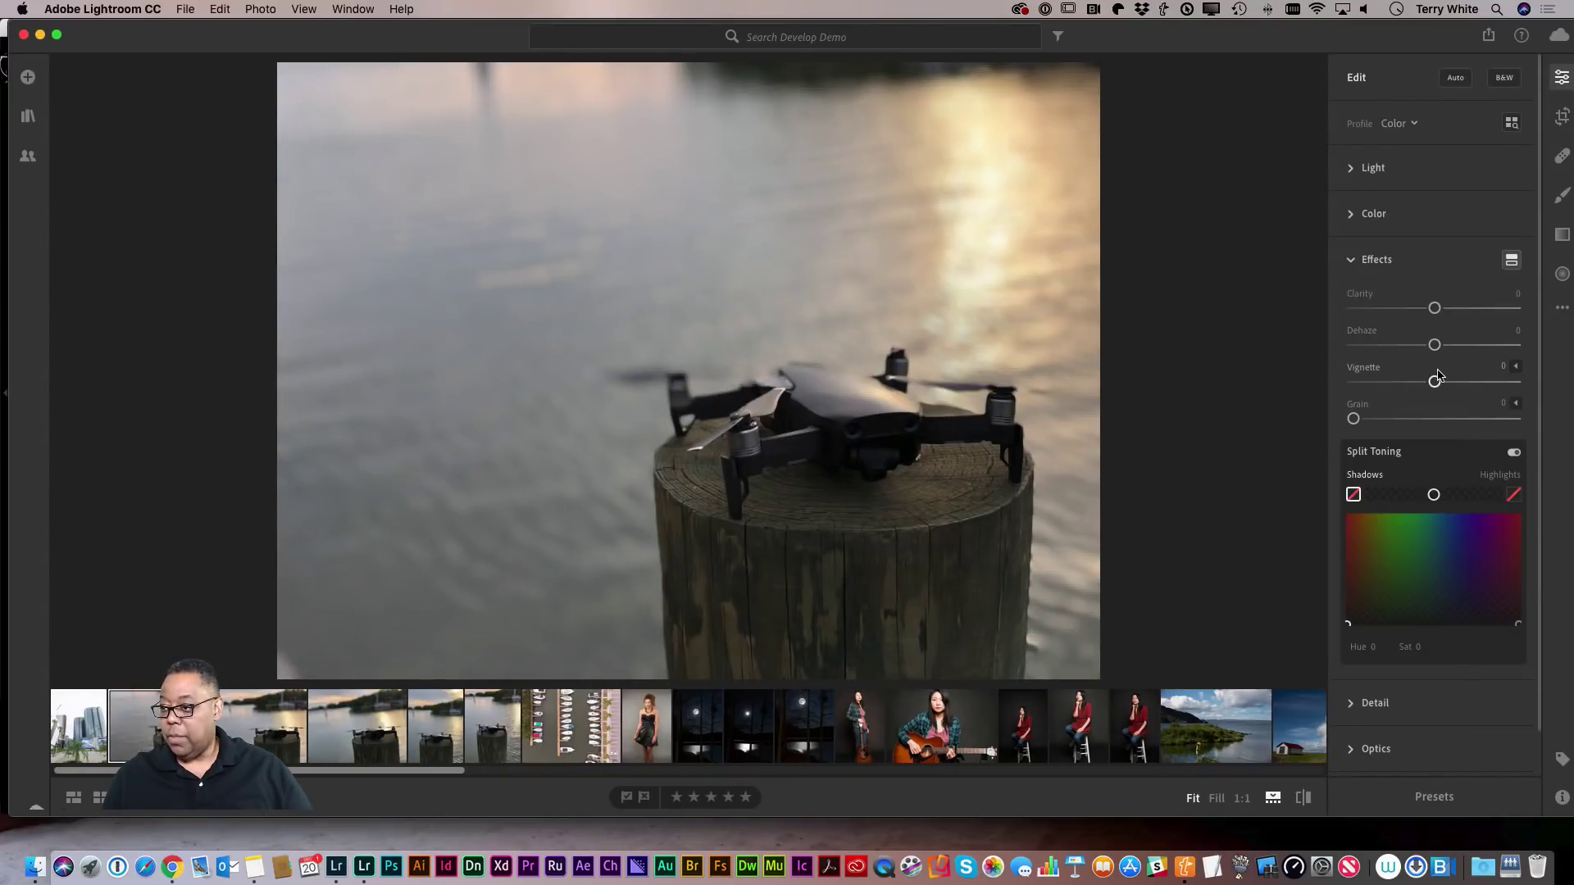
click(1456, 540)
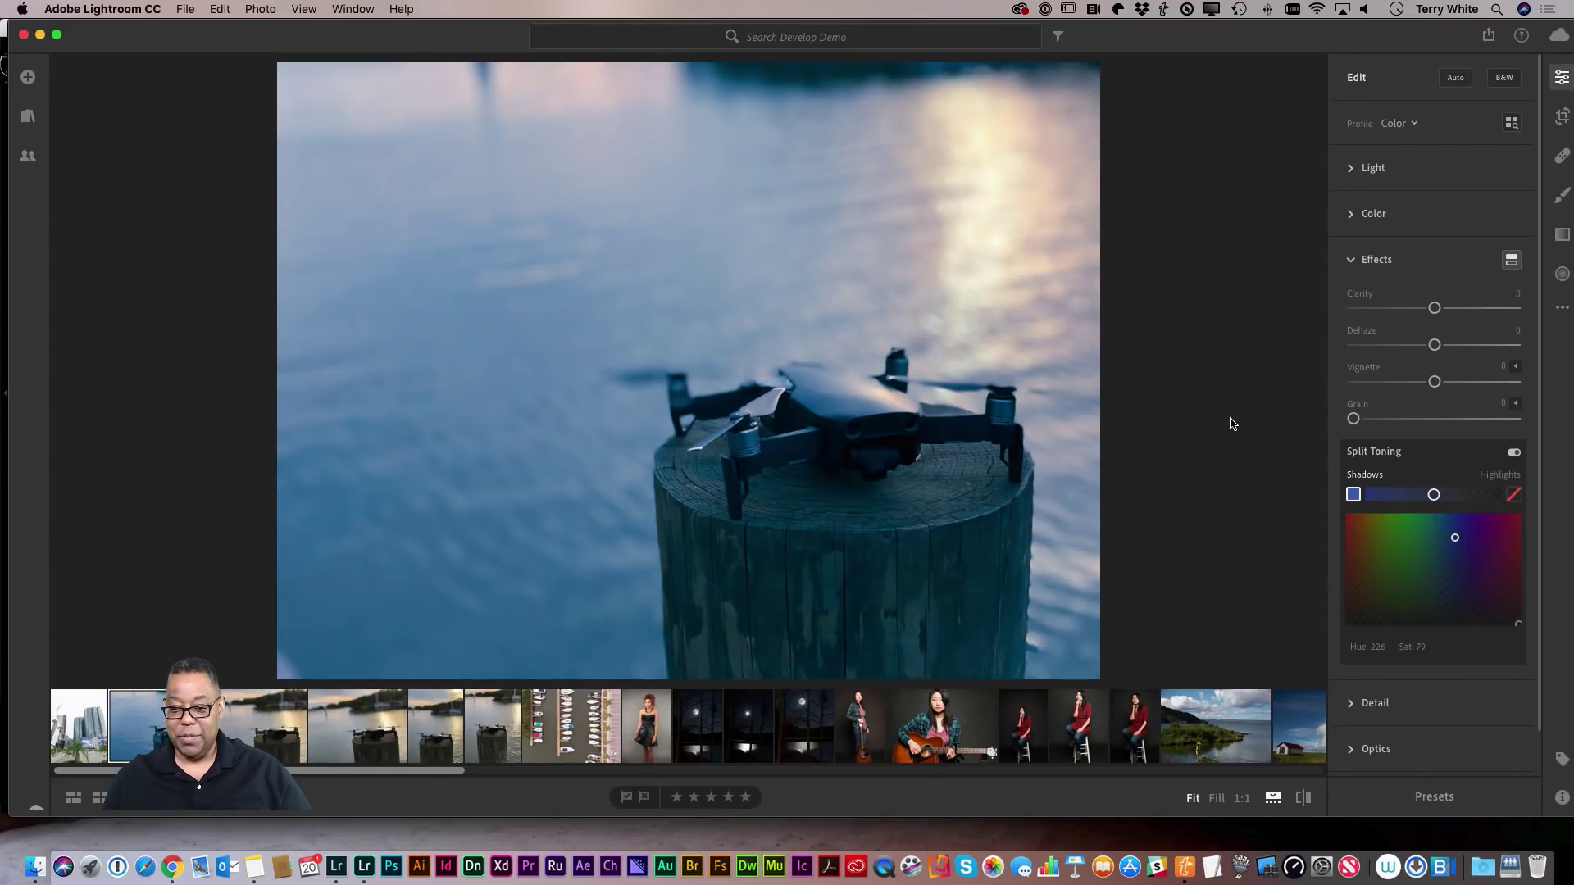
Return to the photo grid and copy the edit settings of the blue-toned drone photo.
key(g)
right_click(322, 197)
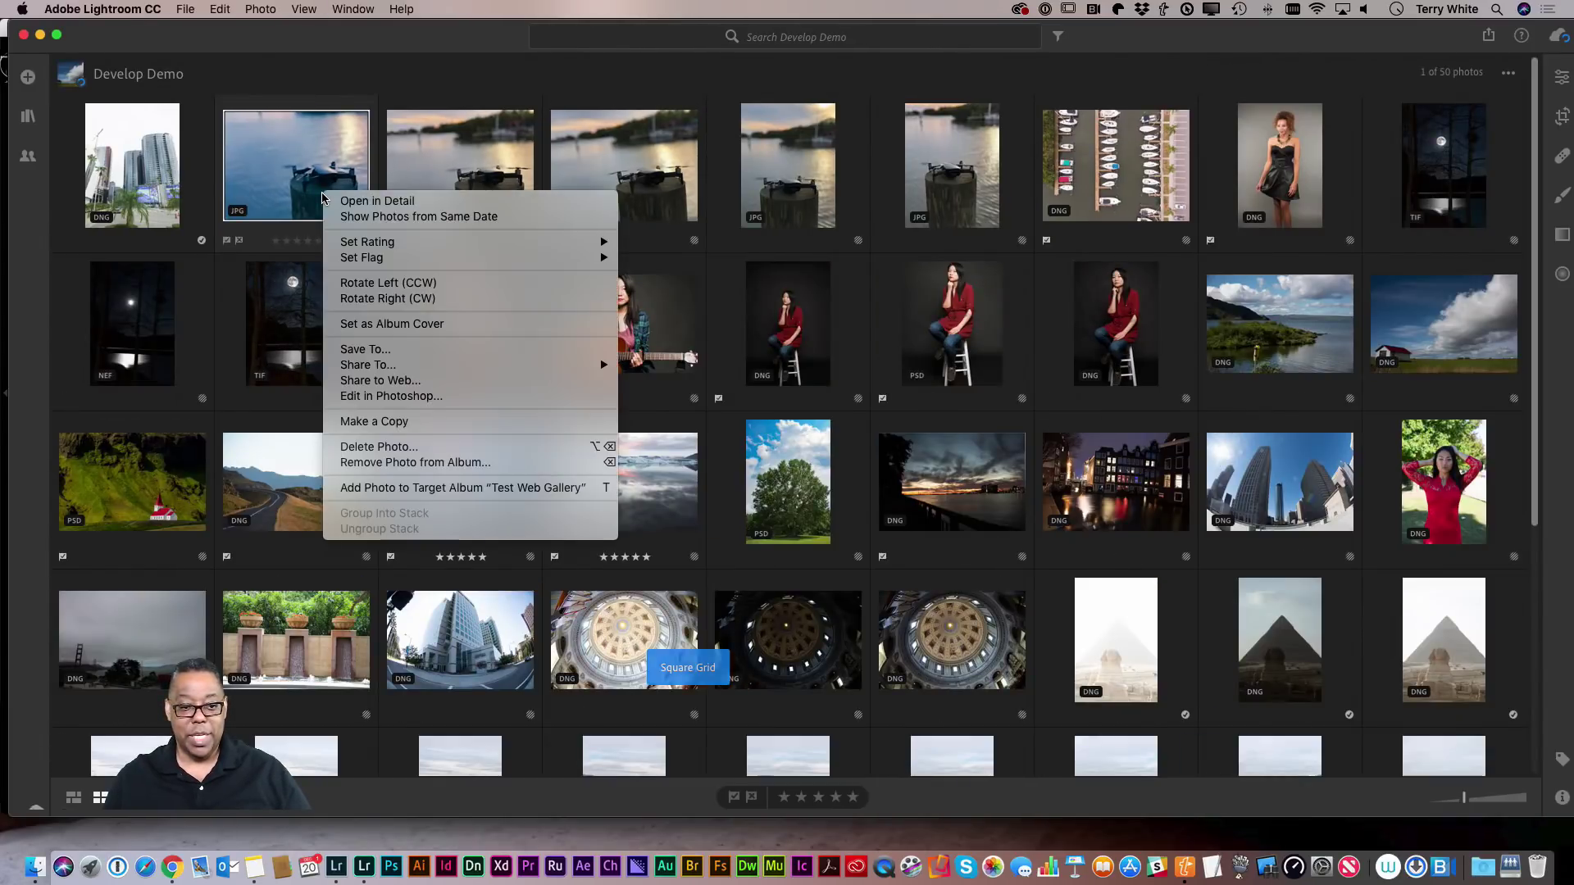
click(387, 397)
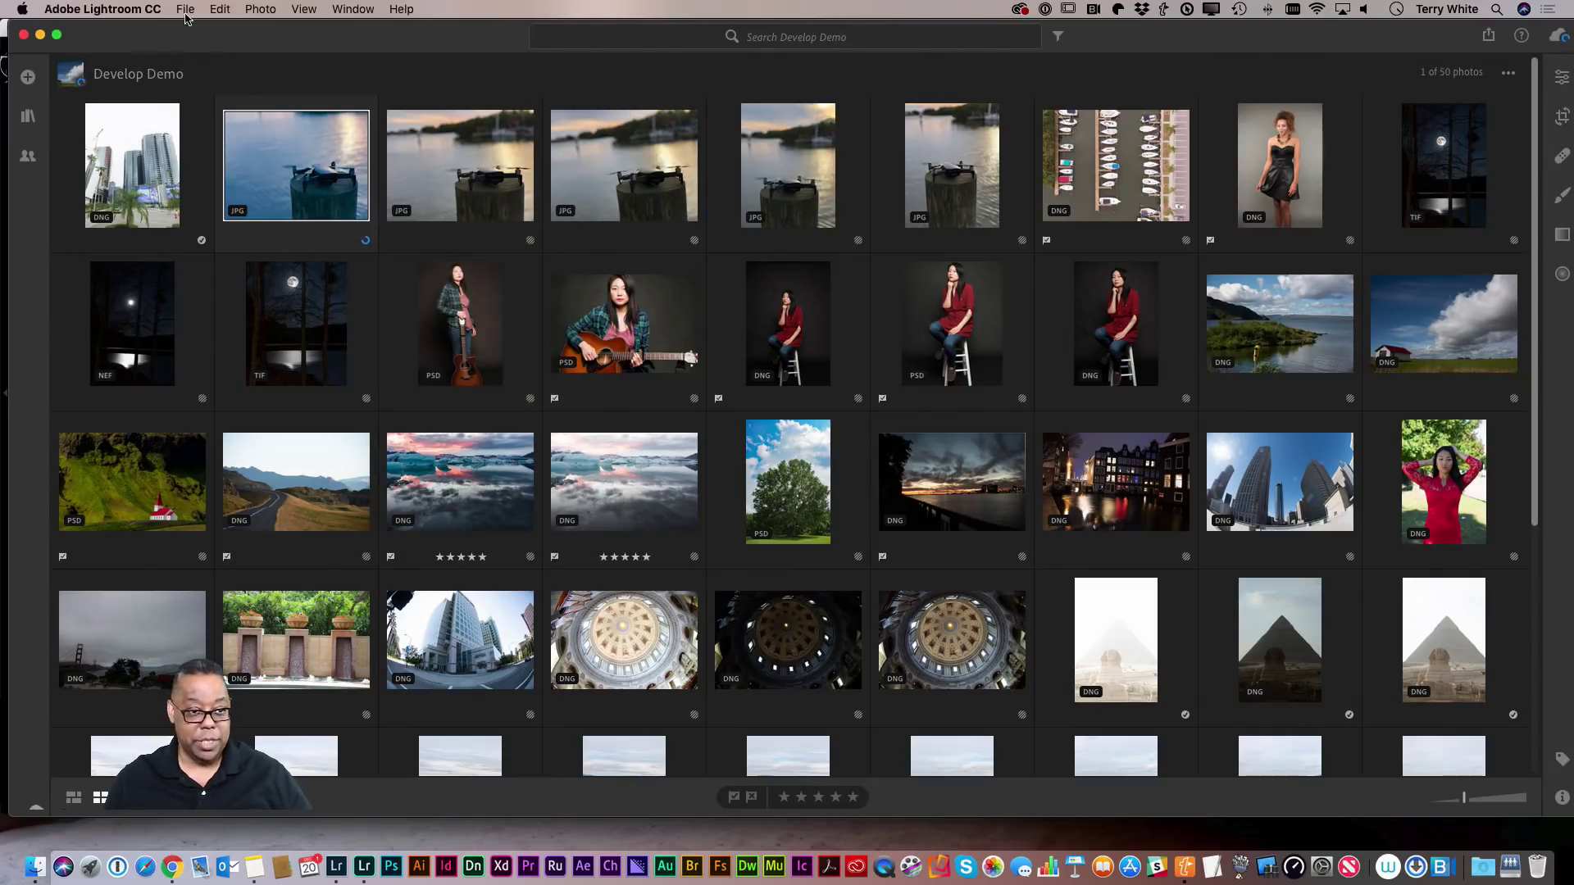
click(219, 9)
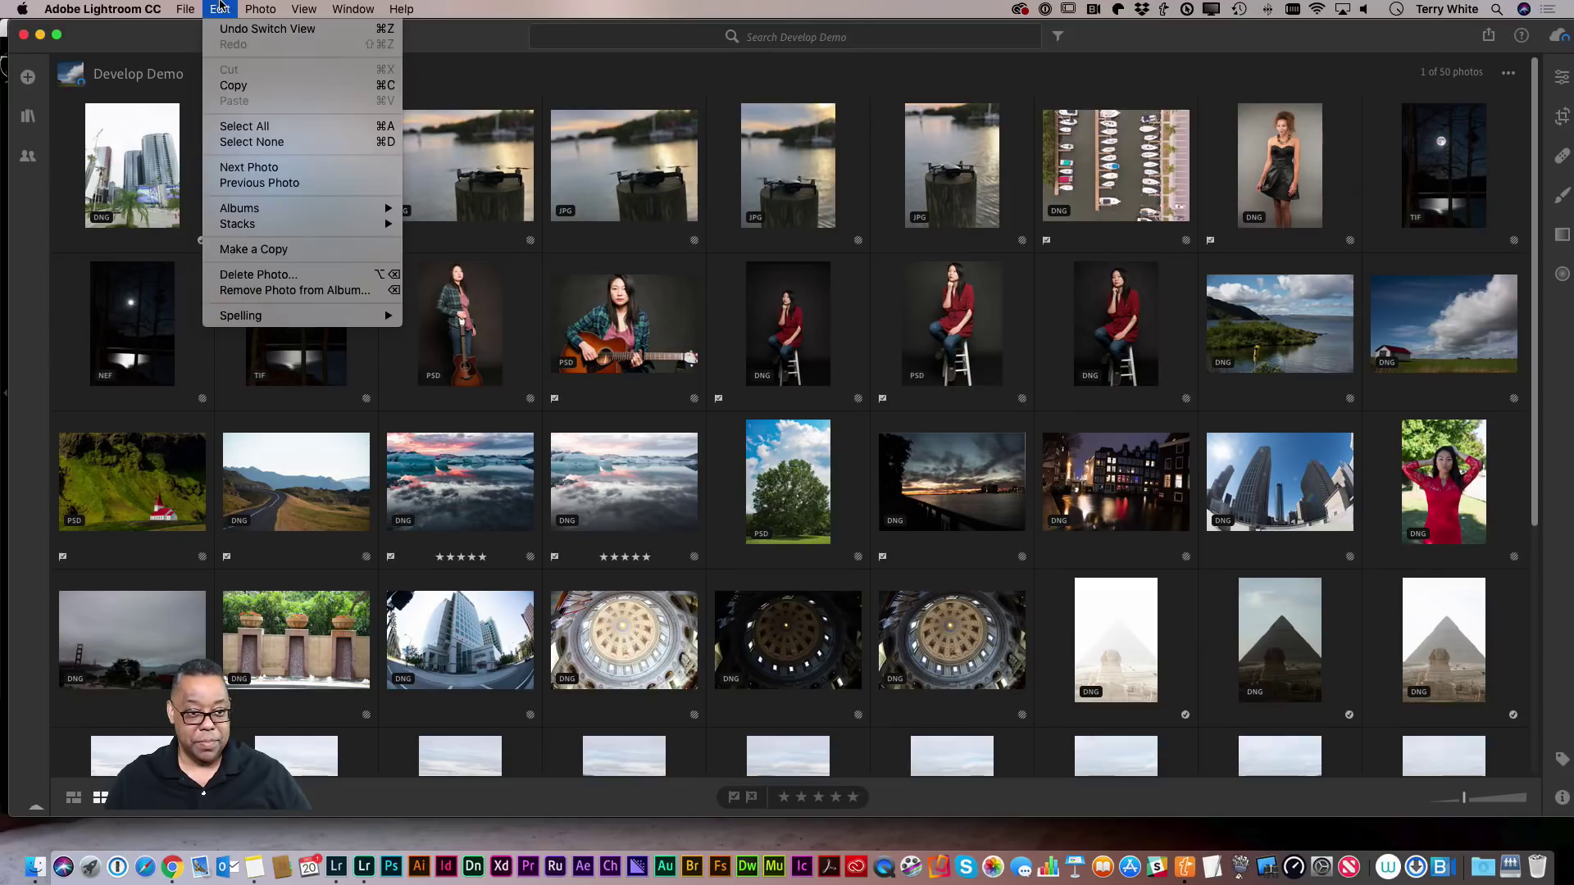
click(223, 89)
Paste the copied edit settings onto the other four drone photos.
click(473, 172)
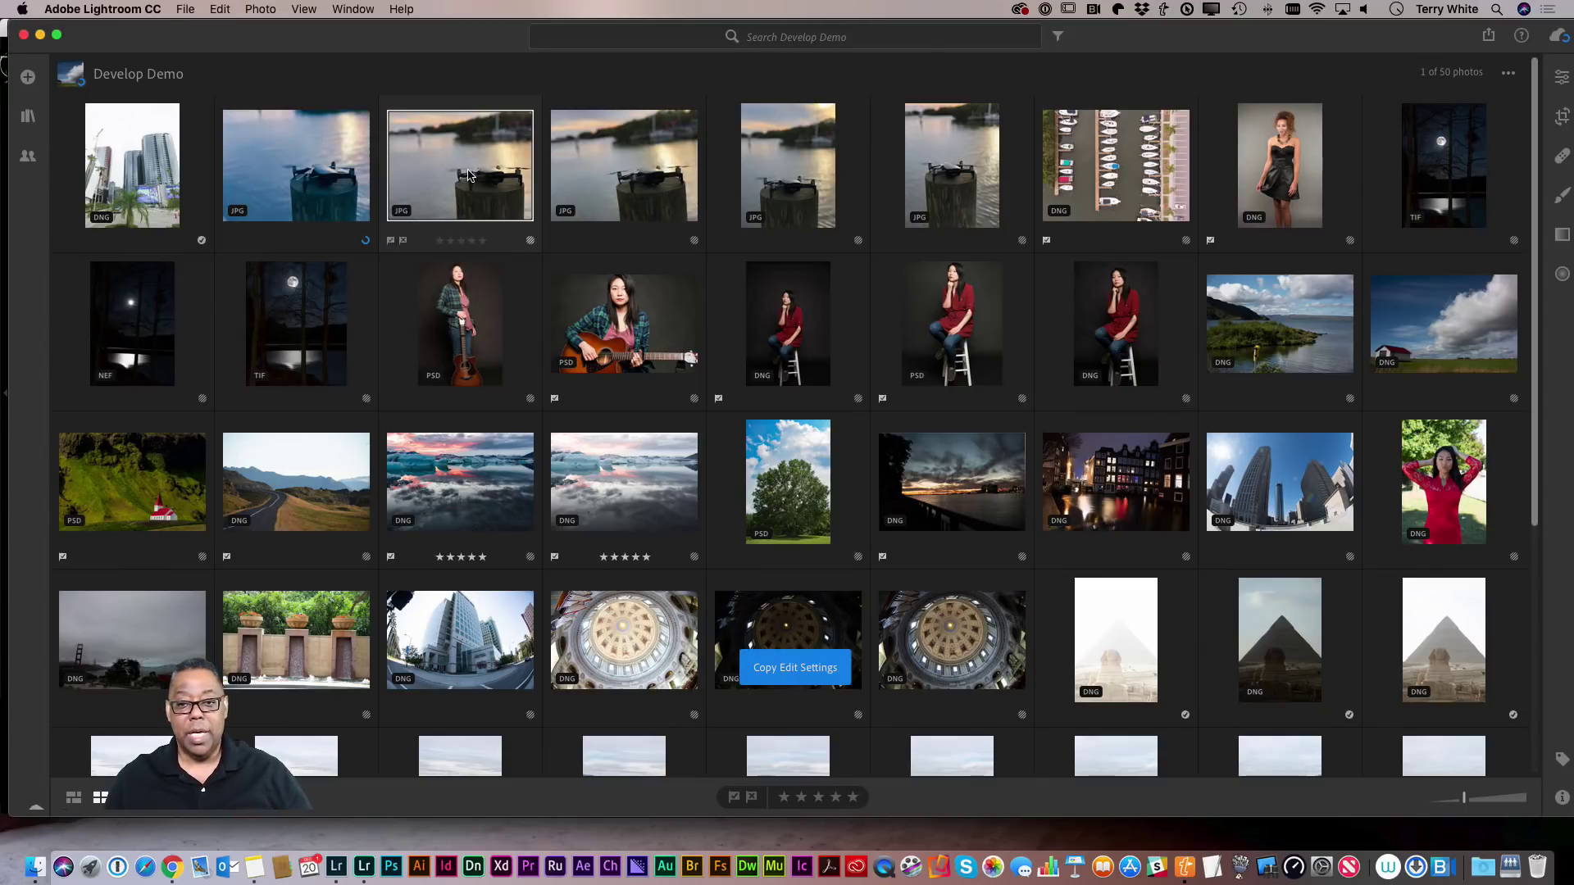
shift+click(956, 201)
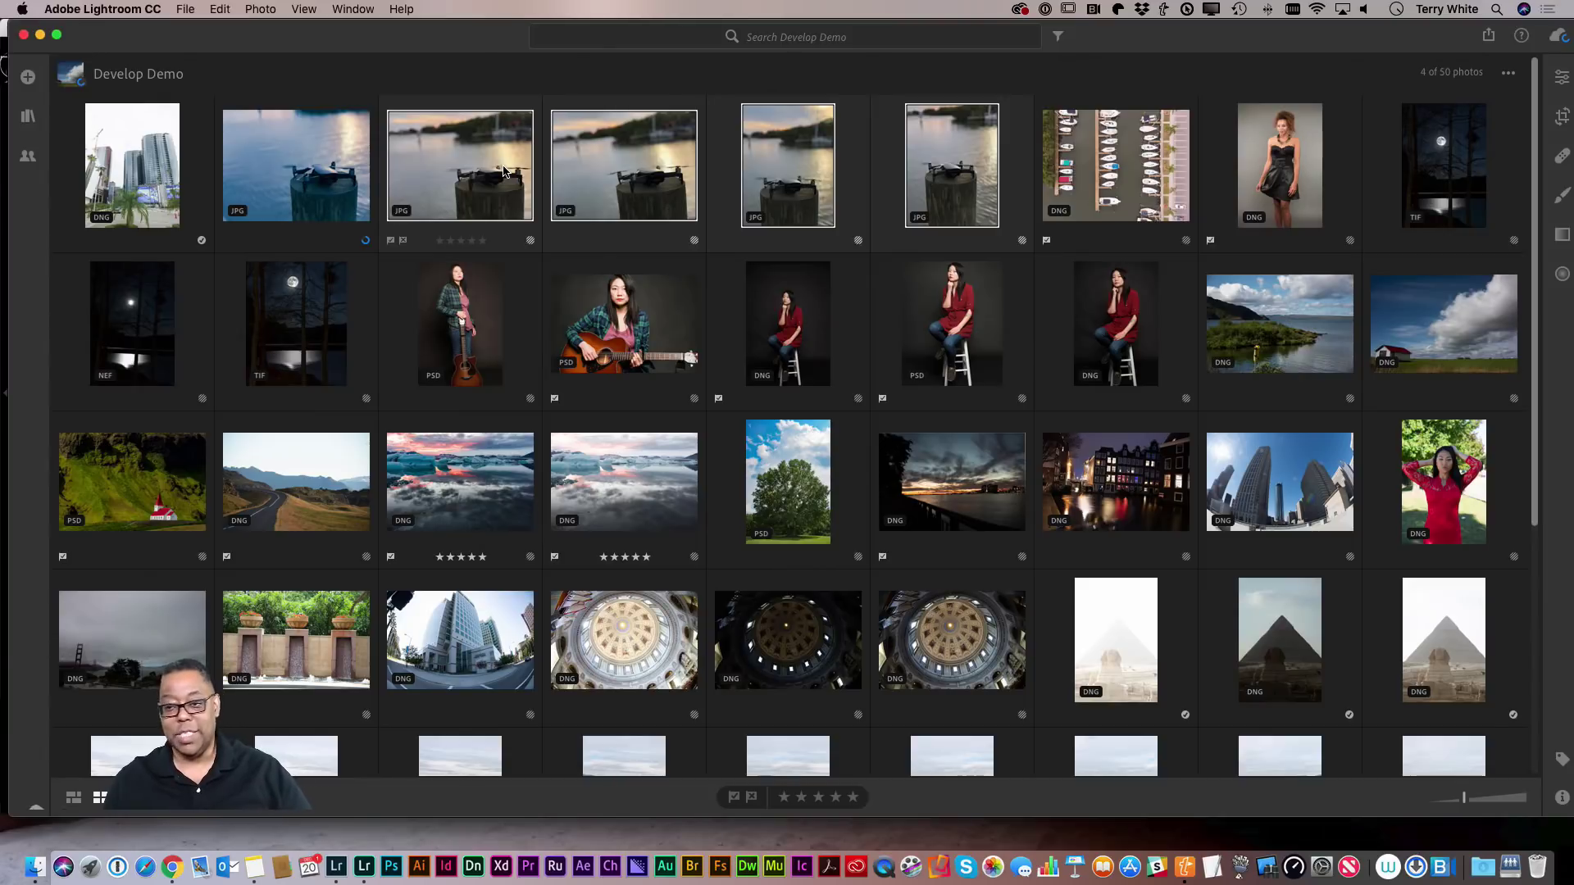
click(217, 10)
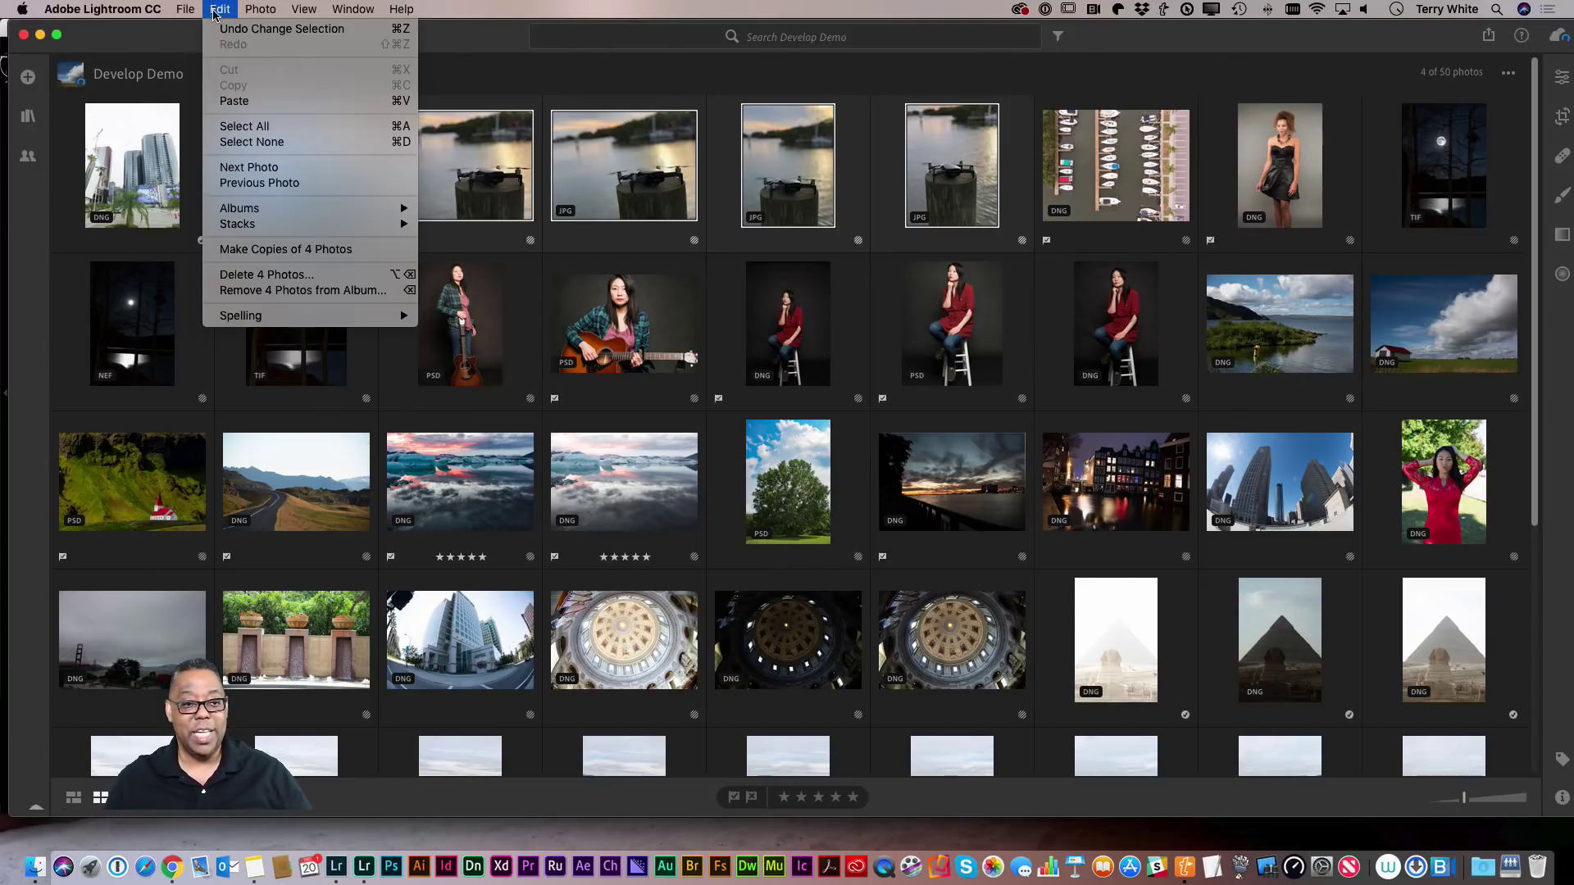
click(234, 101)
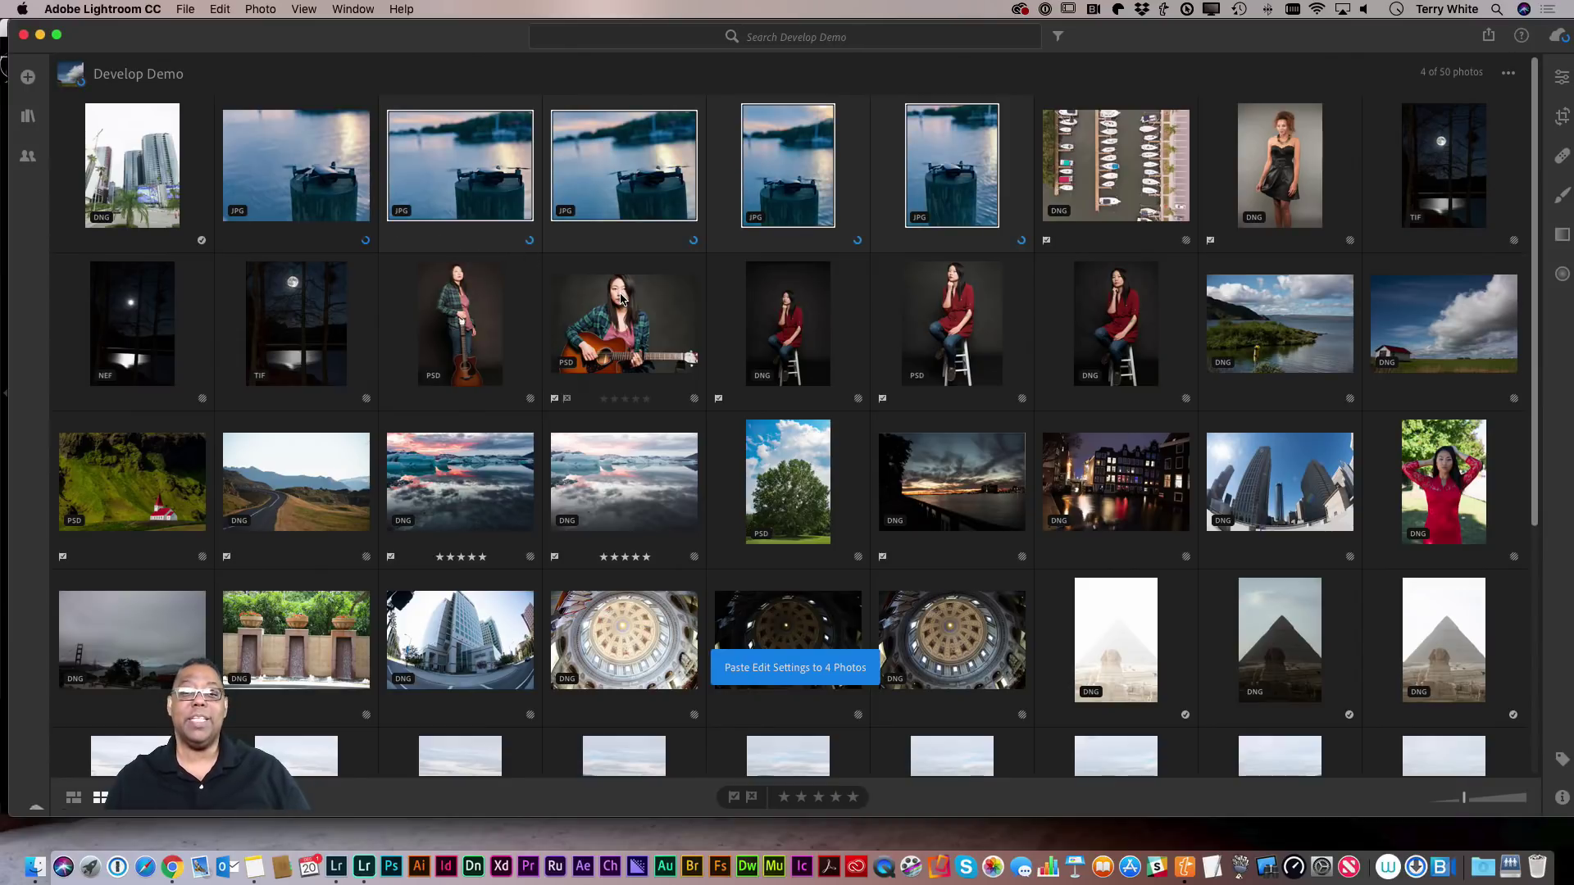